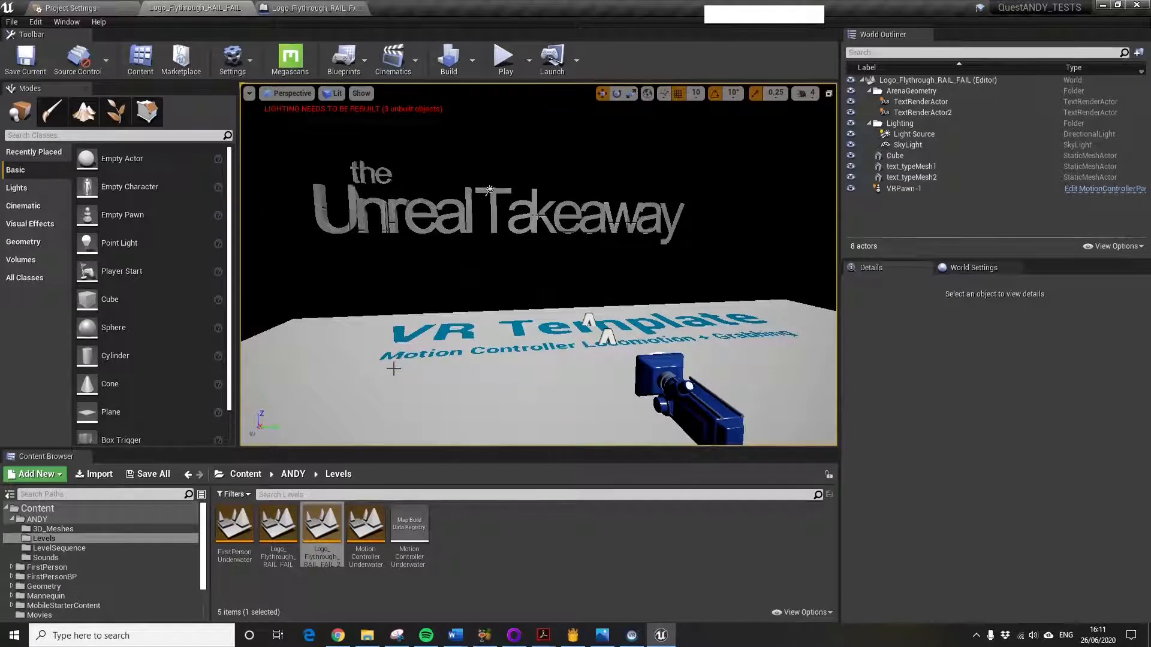
key("a")
right_click_drag(539, 264, 665, 288)
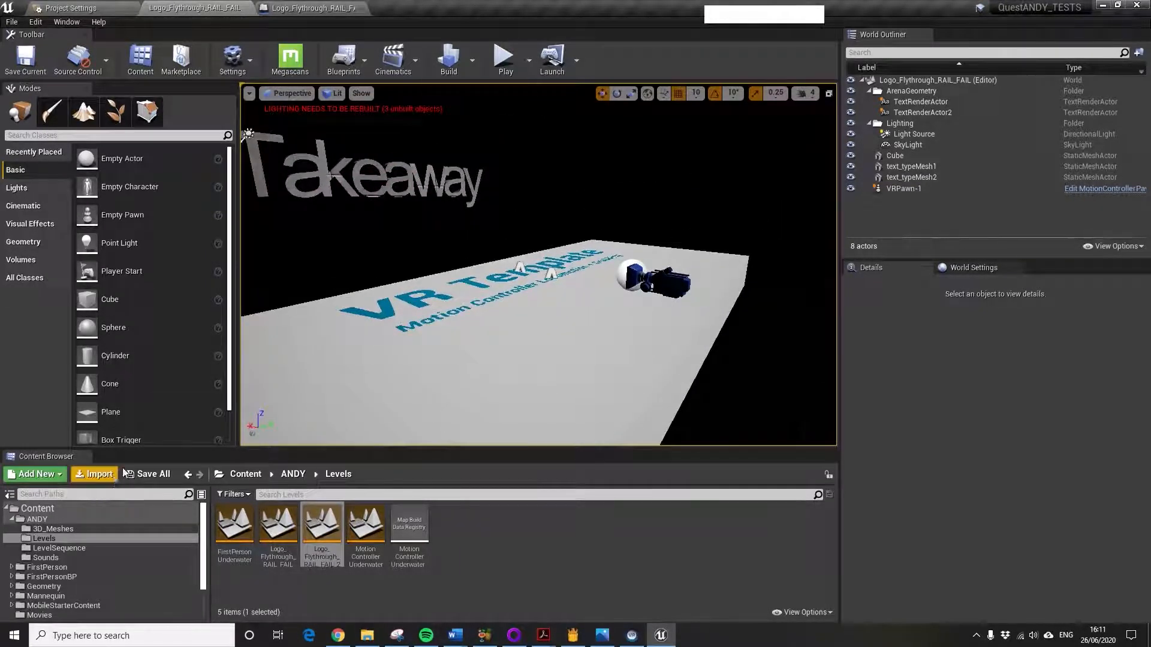
right_click_drag(419, 342, 352, 268)
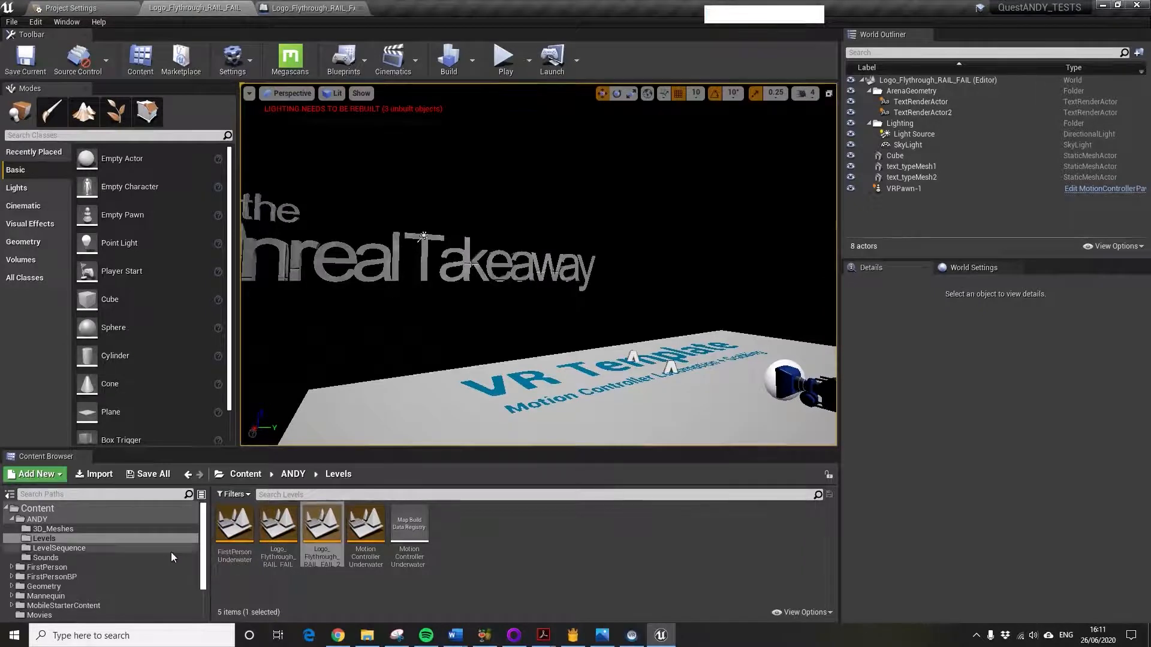
- Look over the content packs that can be added to the project, without adding any
left_click(58, 476)
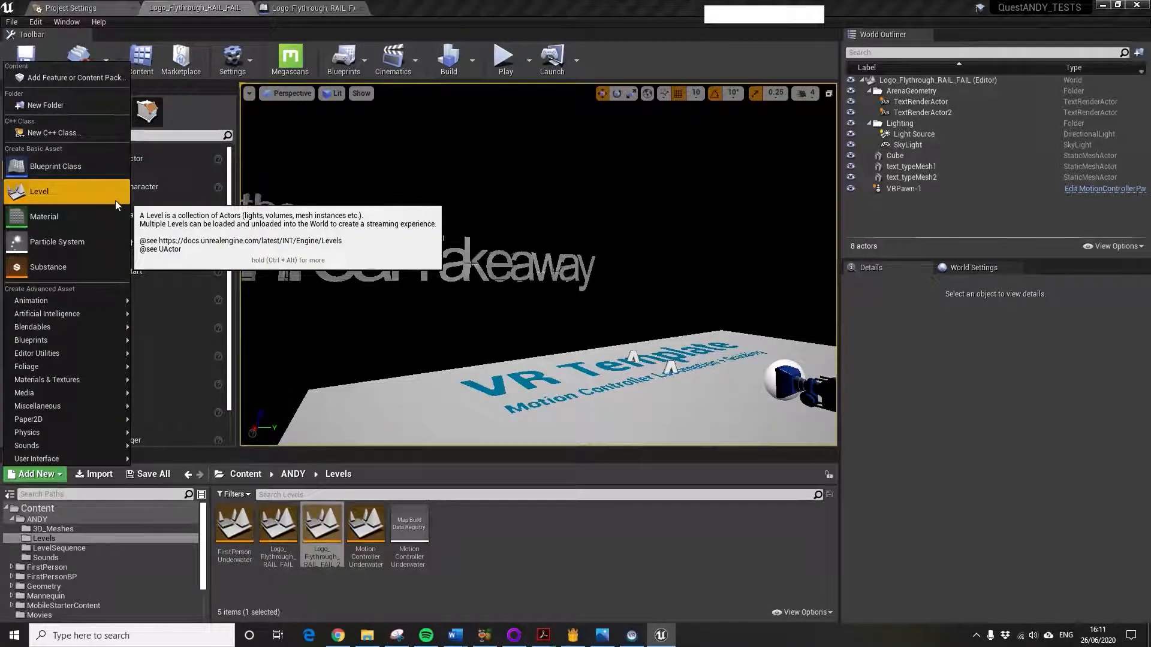
left_click(68, 77)
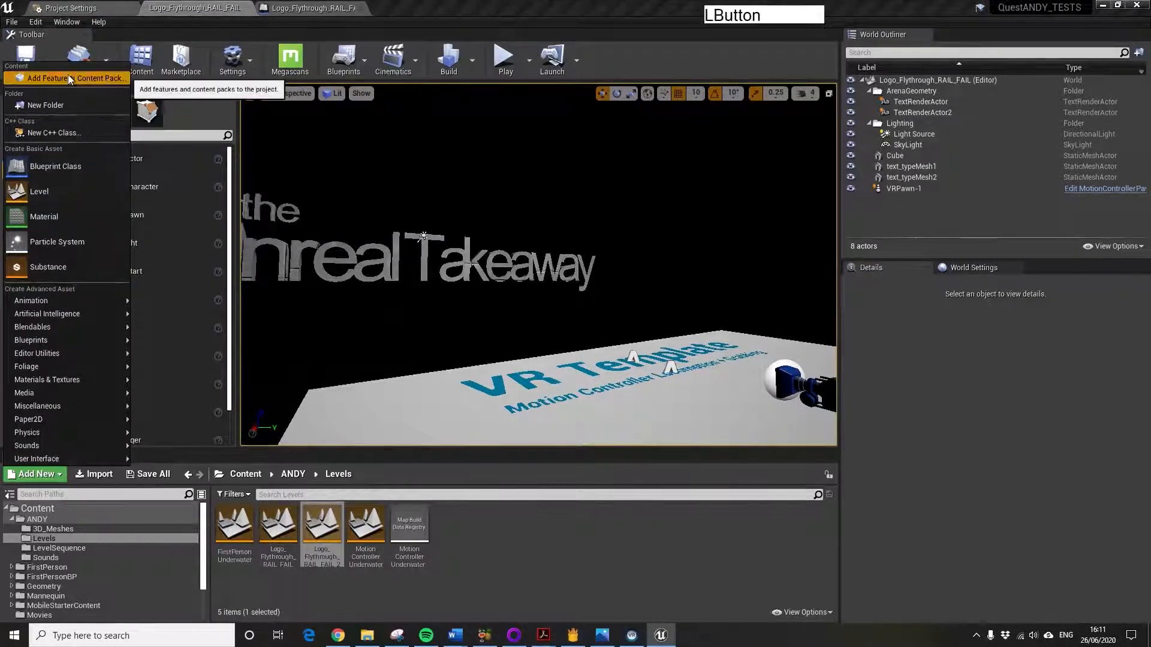
left_click(592, 198)
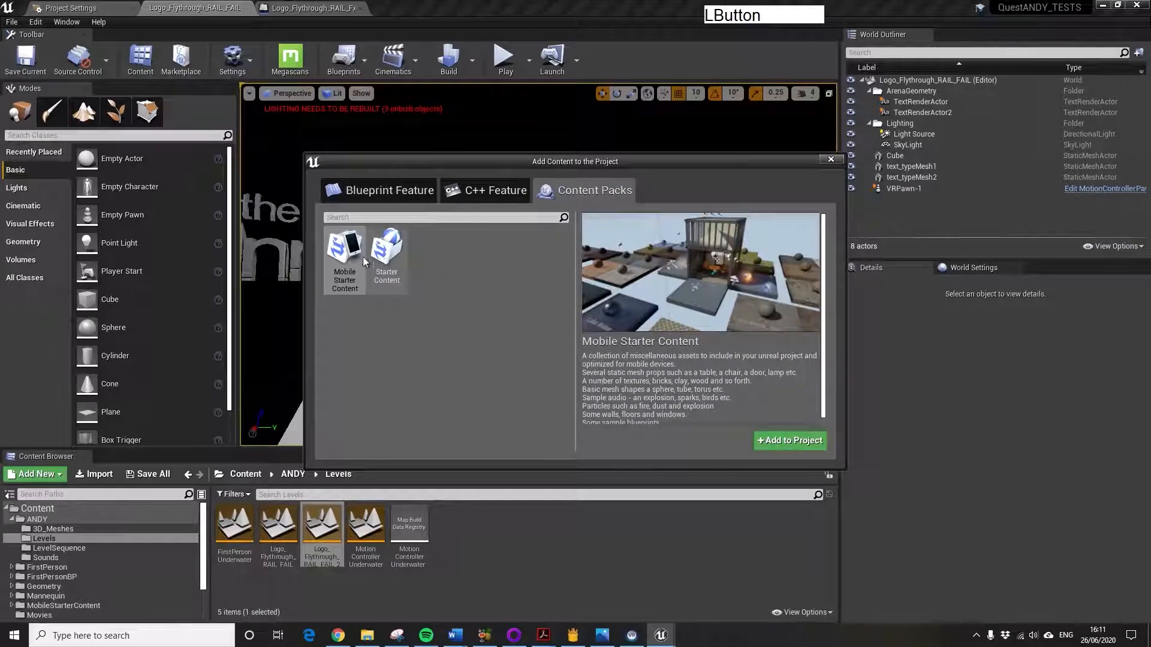
left_click(829, 161)
- Add a new level sequence and choose the ANDY/LevelSequence folder as its save location
right_click_drag(591, 308, 582, 264)
key("w")
key("s")
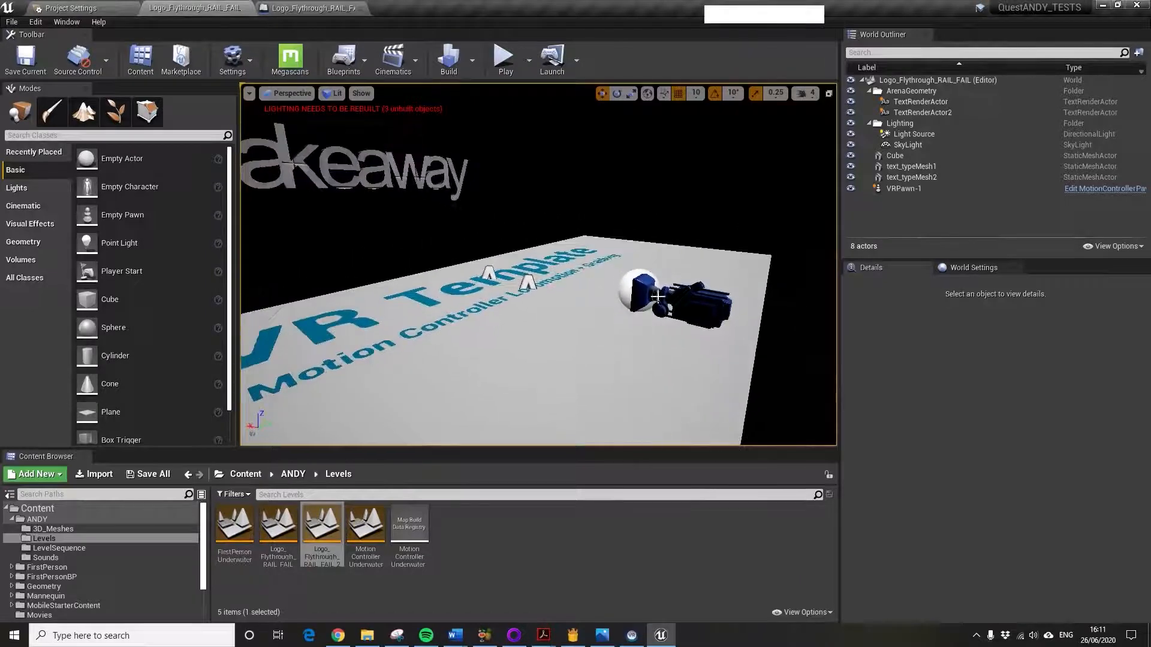
right_click_drag(677, 307, 579, 239)
key("s")
left_click(608, 289)
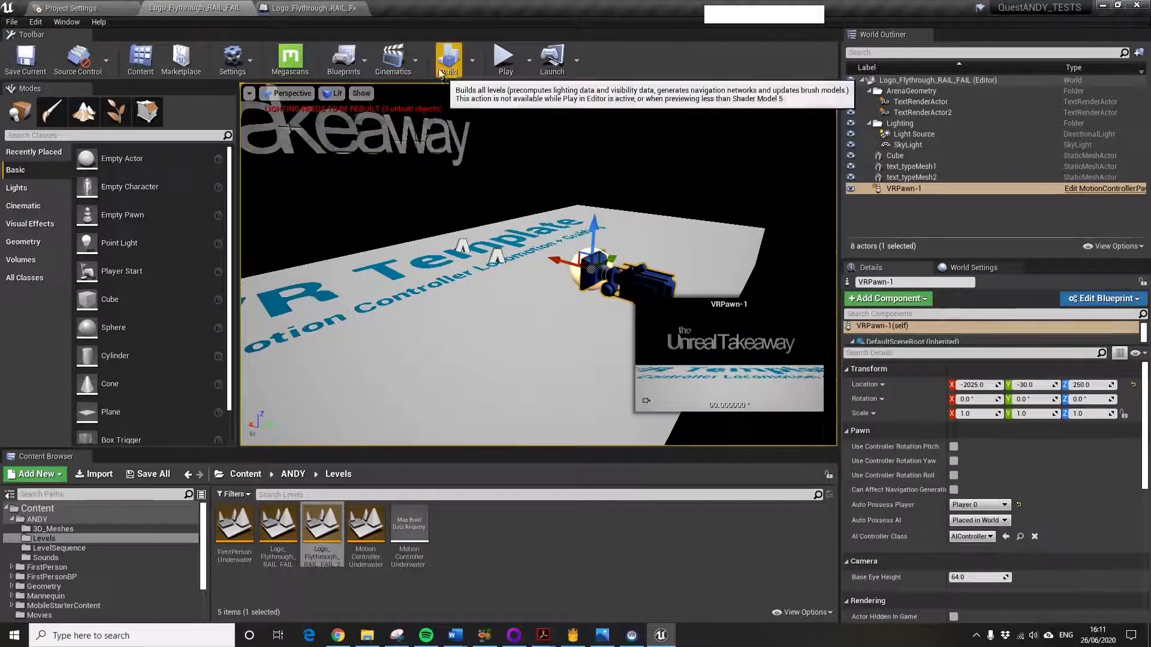
left_click(416, 60)
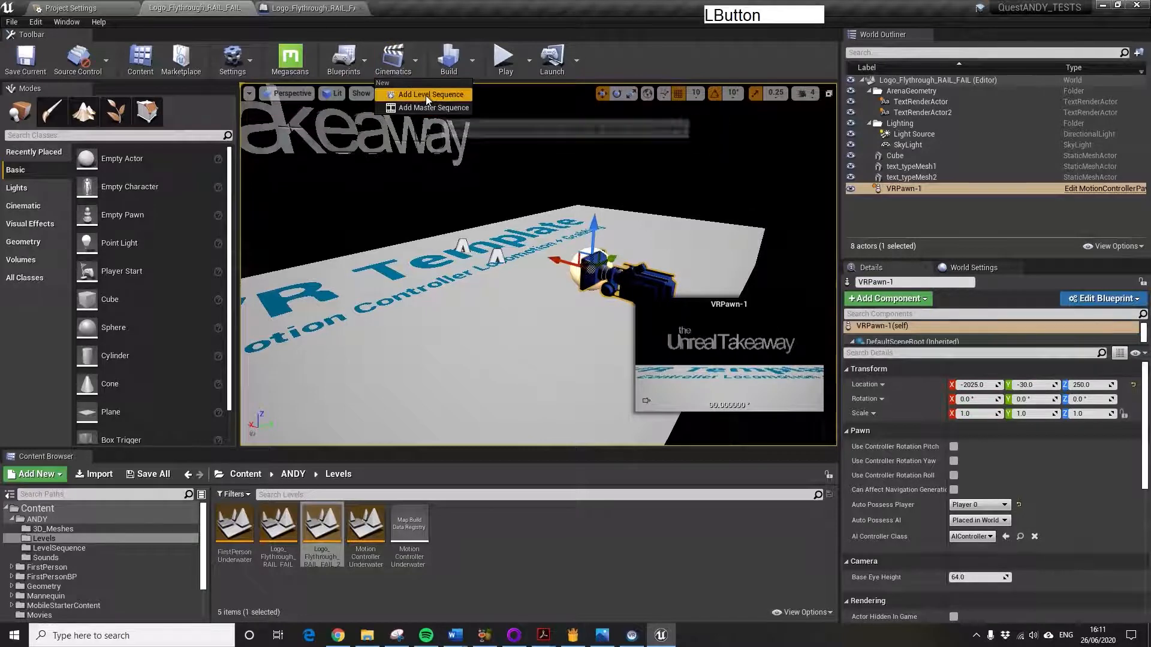
left_click(423, 95)
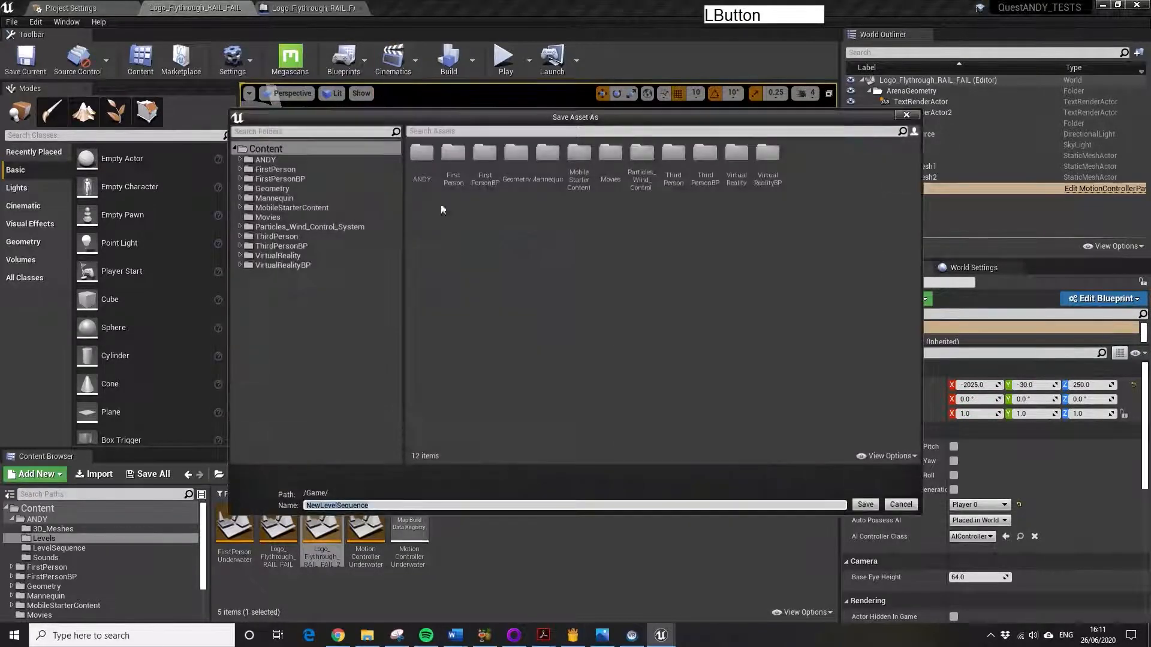
left_click(422, 161)
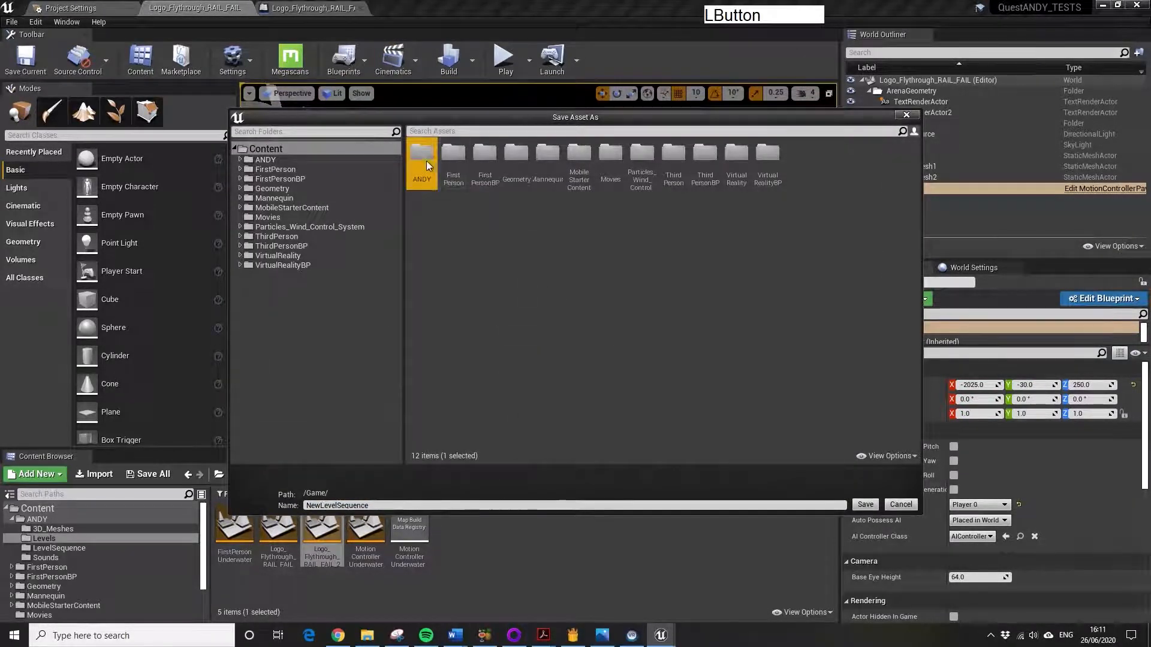
double_click(426, 161)
double_click(483, 157)
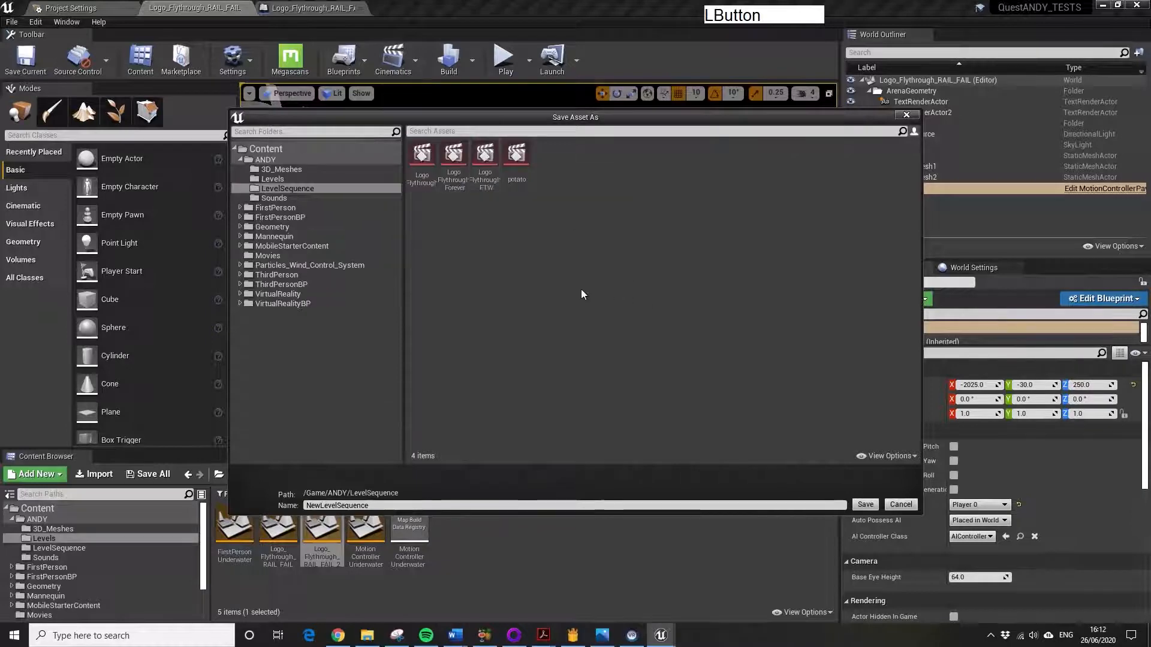
- Name the level sequence Flythrough_300 and save it
left_click(410, 505)
key("BackSpace")
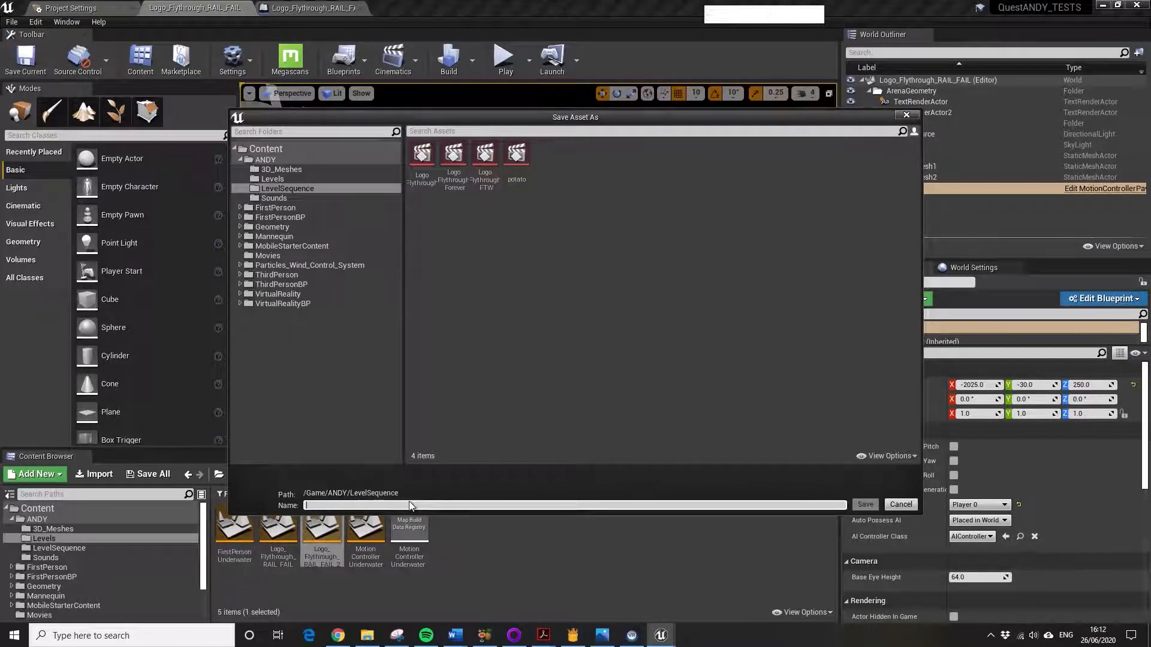
type("Flytho")
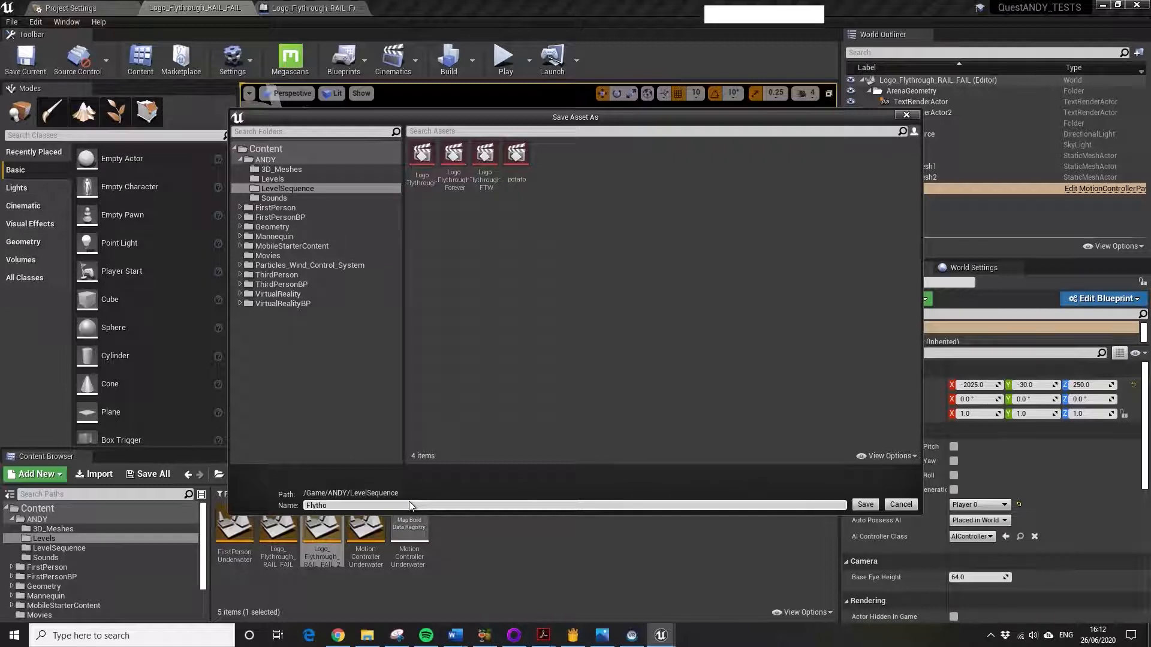
key("BackSpace")
key("BackSpace")
type("rough_")
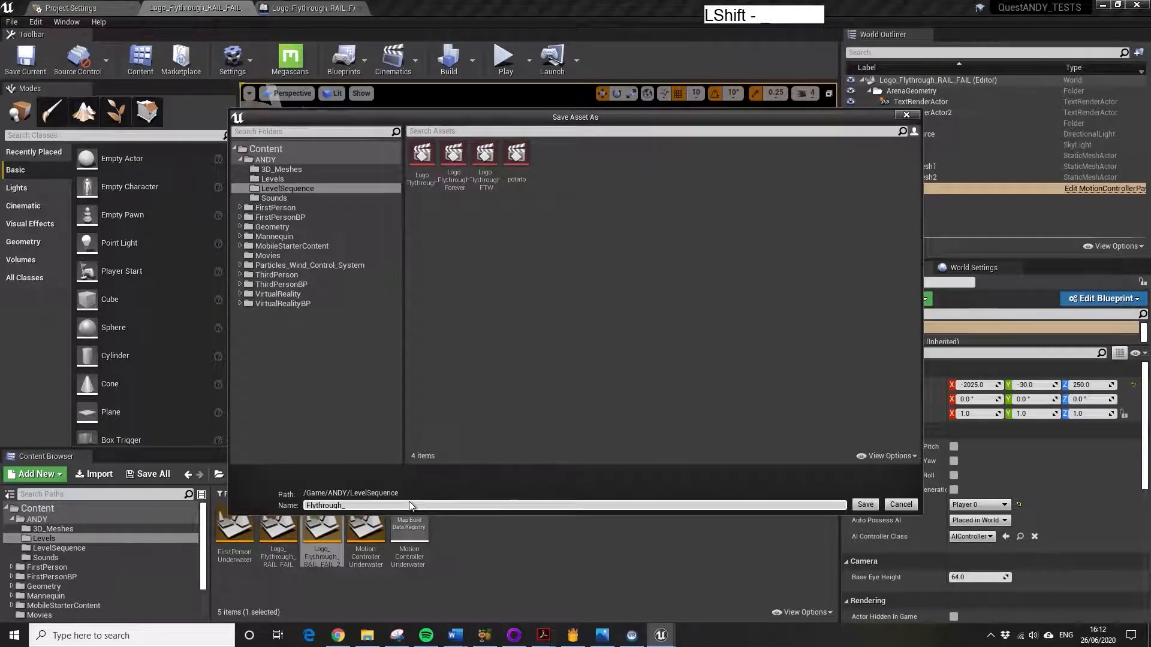
type("300")
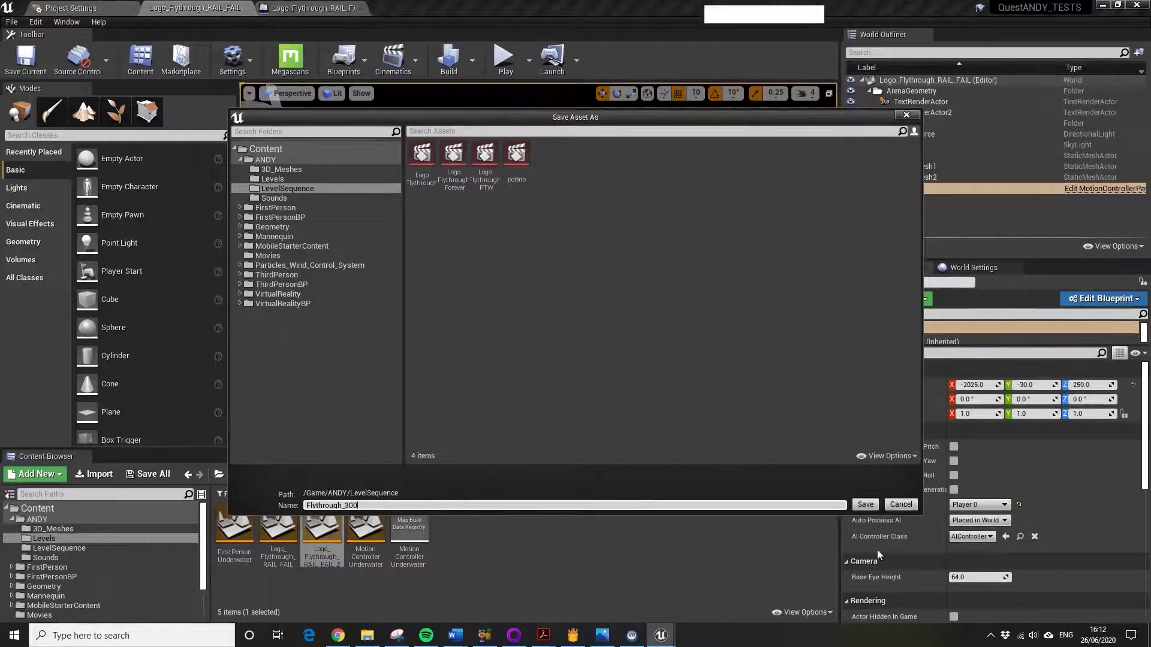
left_click(865, 504)
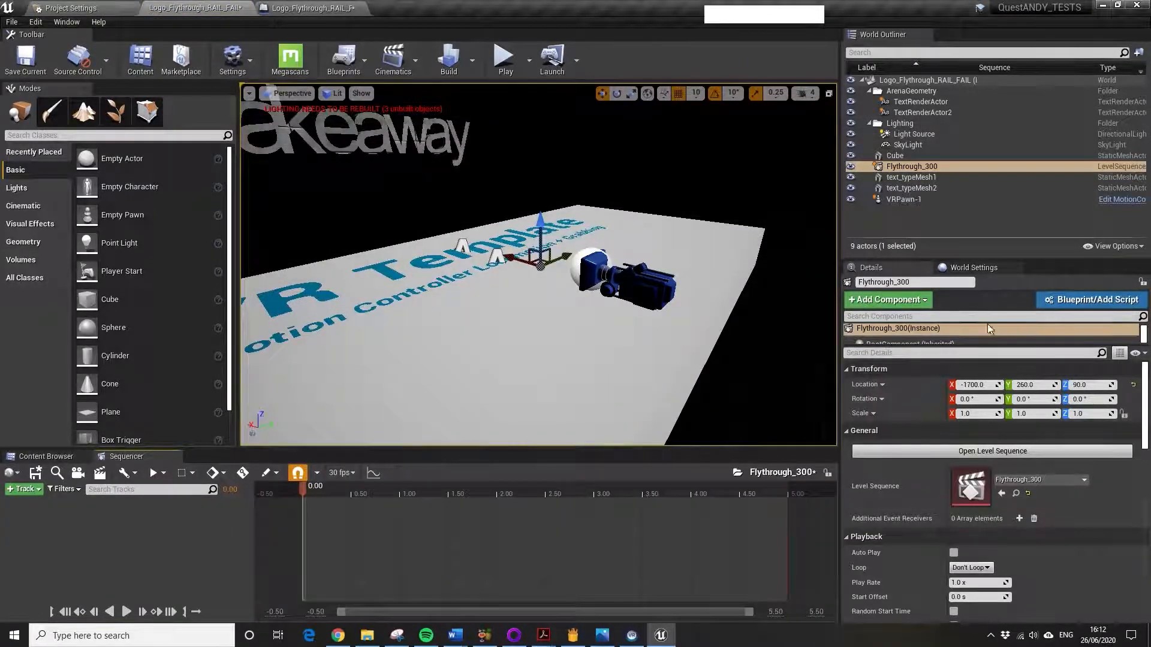
- Add the VRPawn-1 actor to the Flythrough_300 sequence
left_click(902, 200)
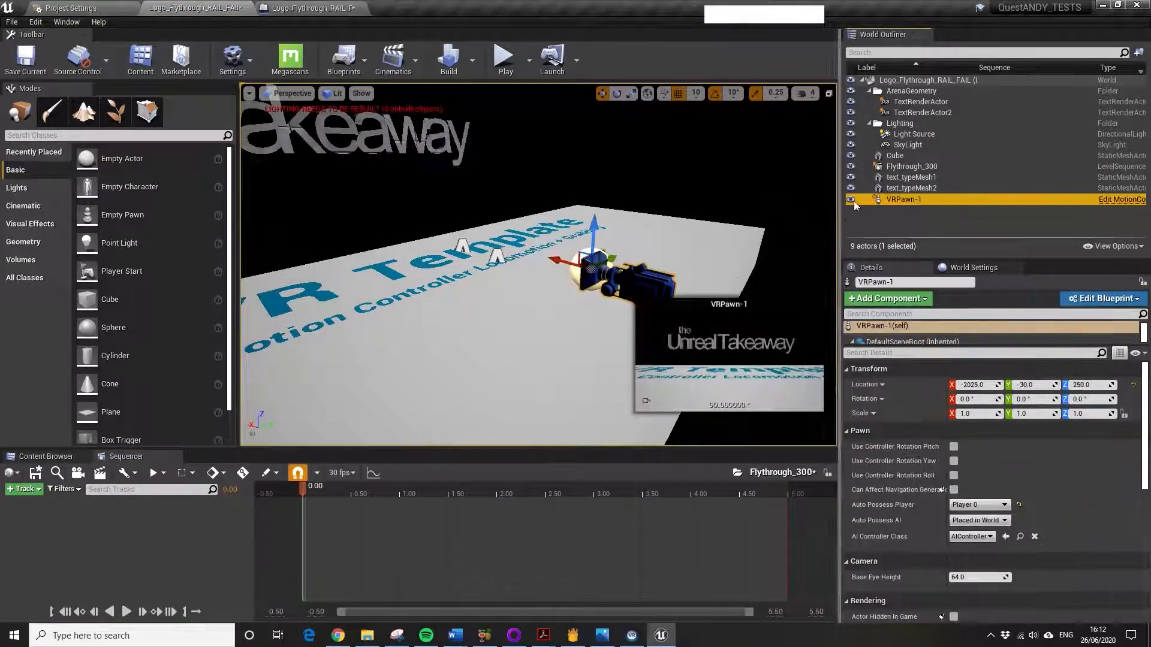
left_click(37, 491)
mouse_move(51, 311)
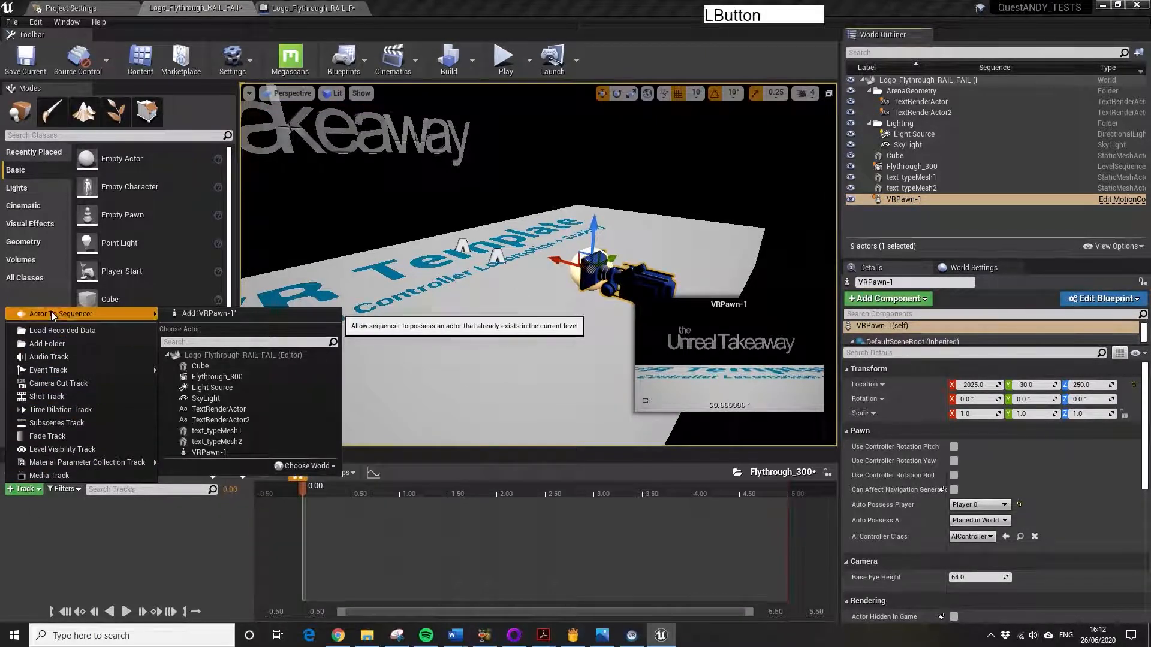
left_click(206, 314)
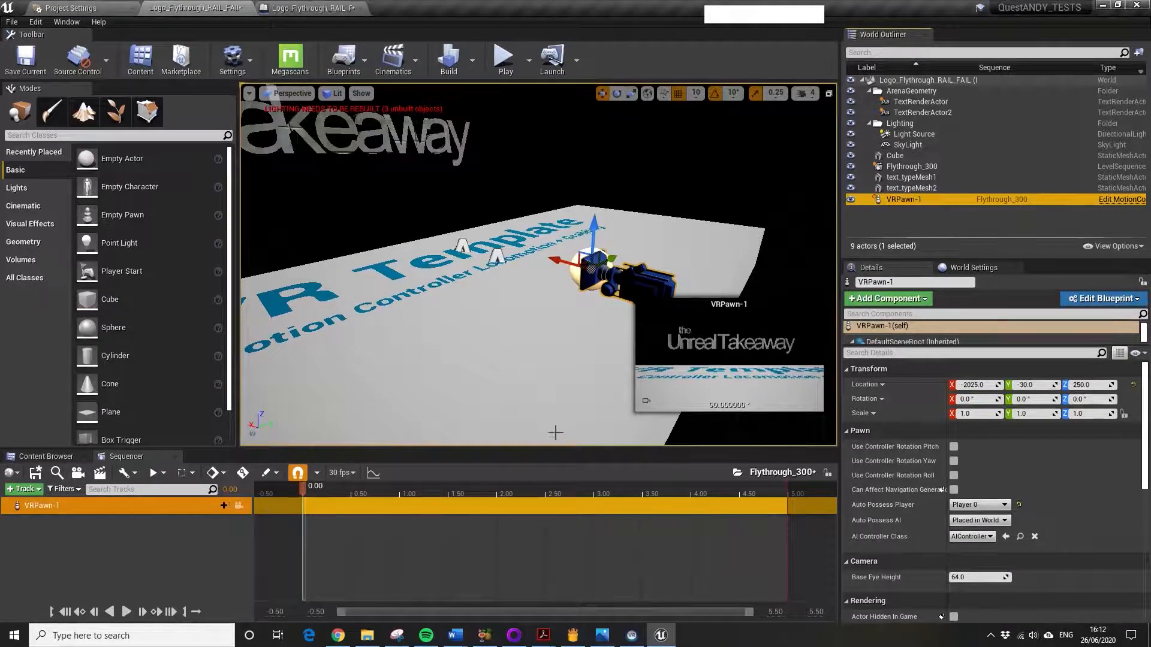
- Add a Transform track to VRPawn-1 in the sequence
left_click(342, 473)
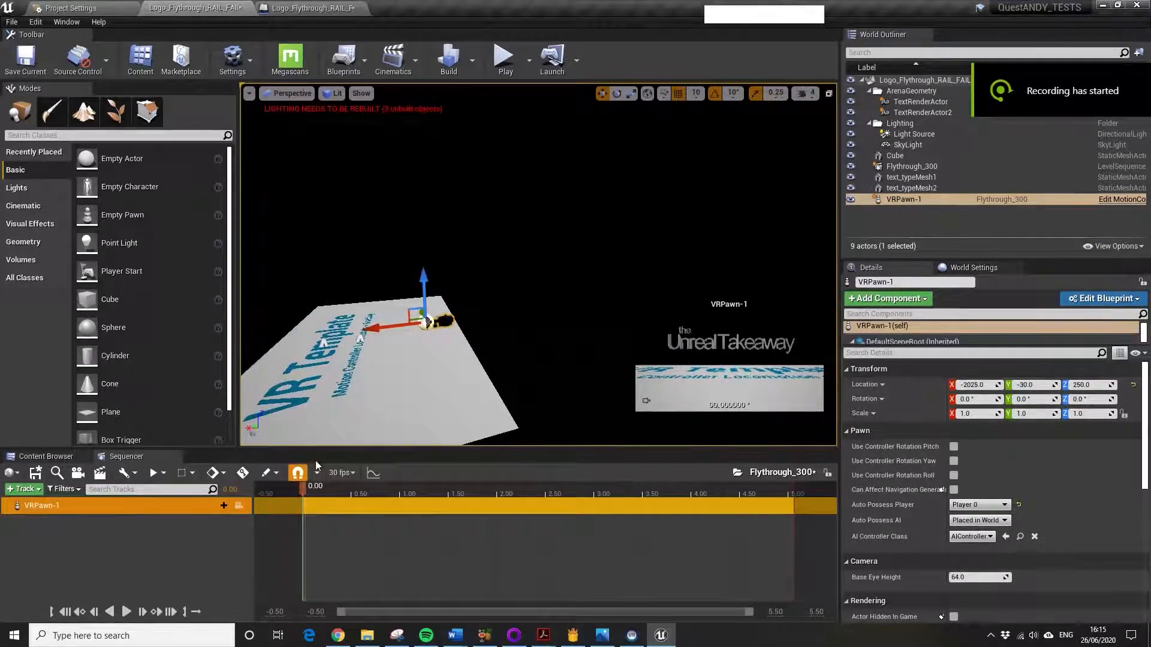
right_click_drag(430, 326, 350, 458)
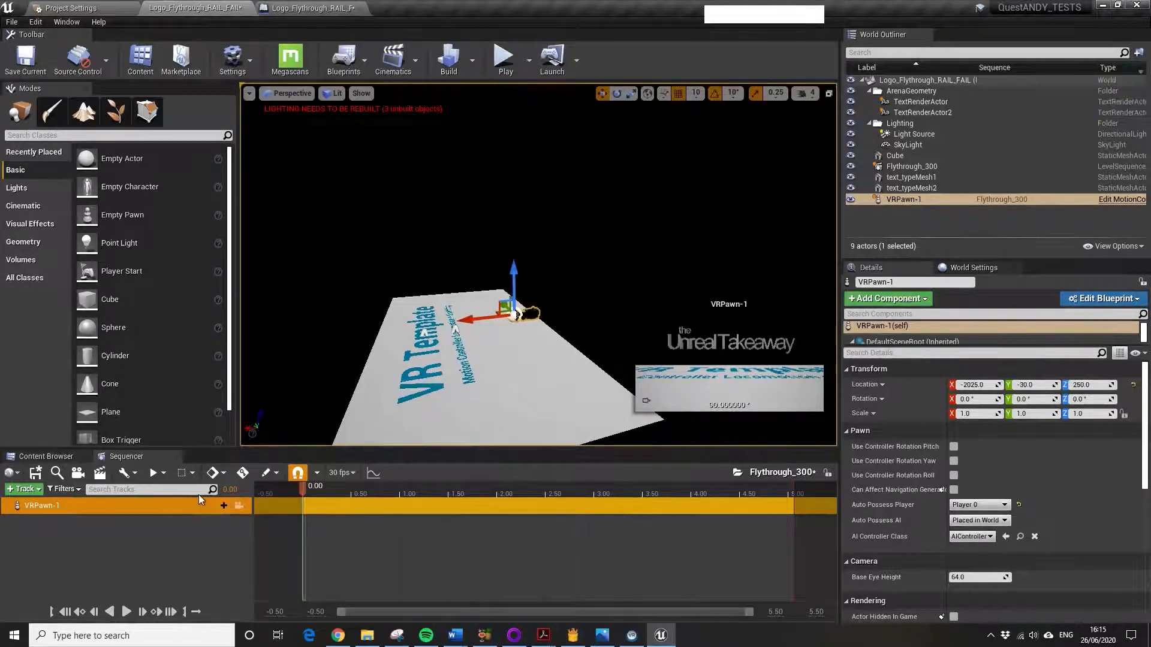
key("KP_Enter")
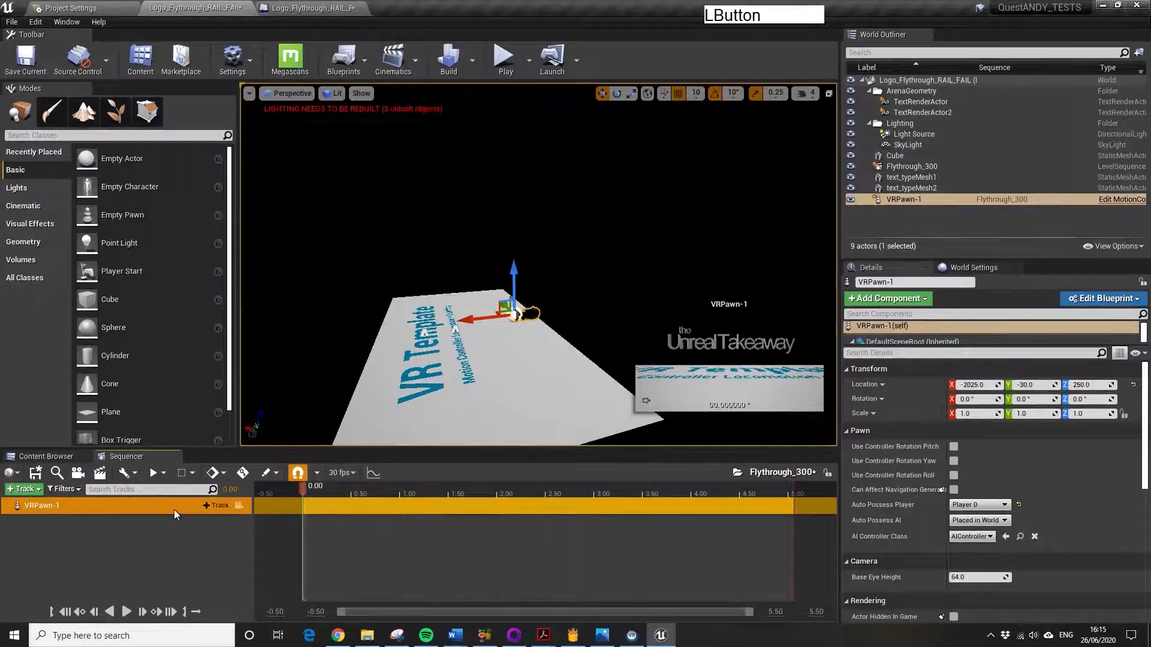
key("KP_Enter")
left_click(220, 507)
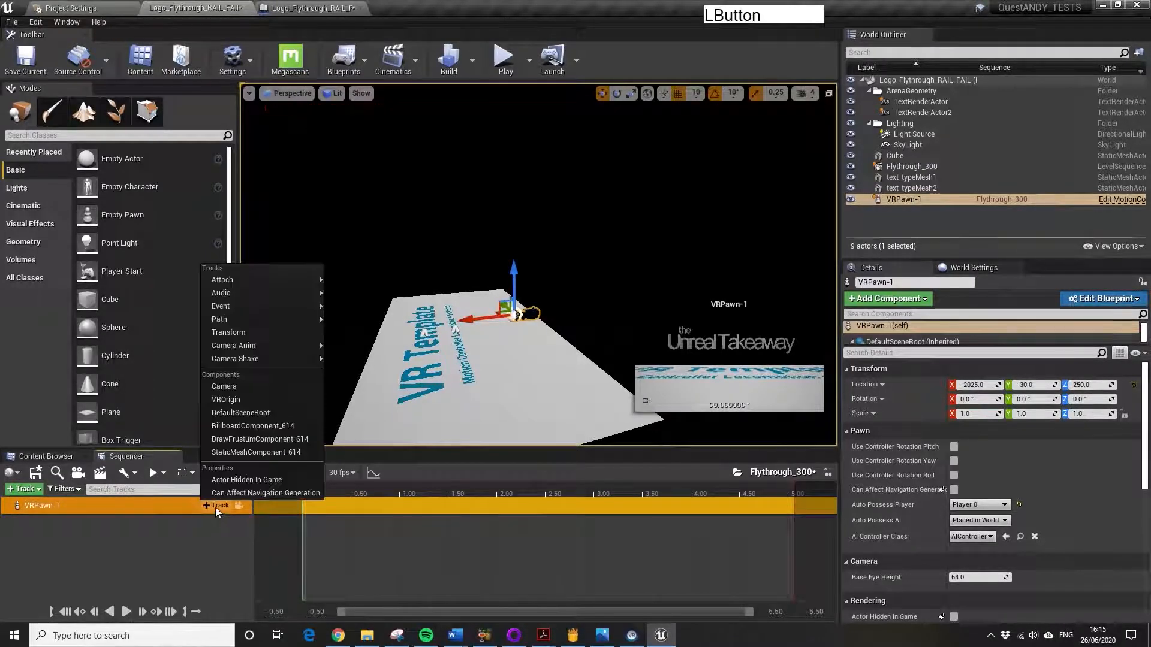
left_click(250, 334)
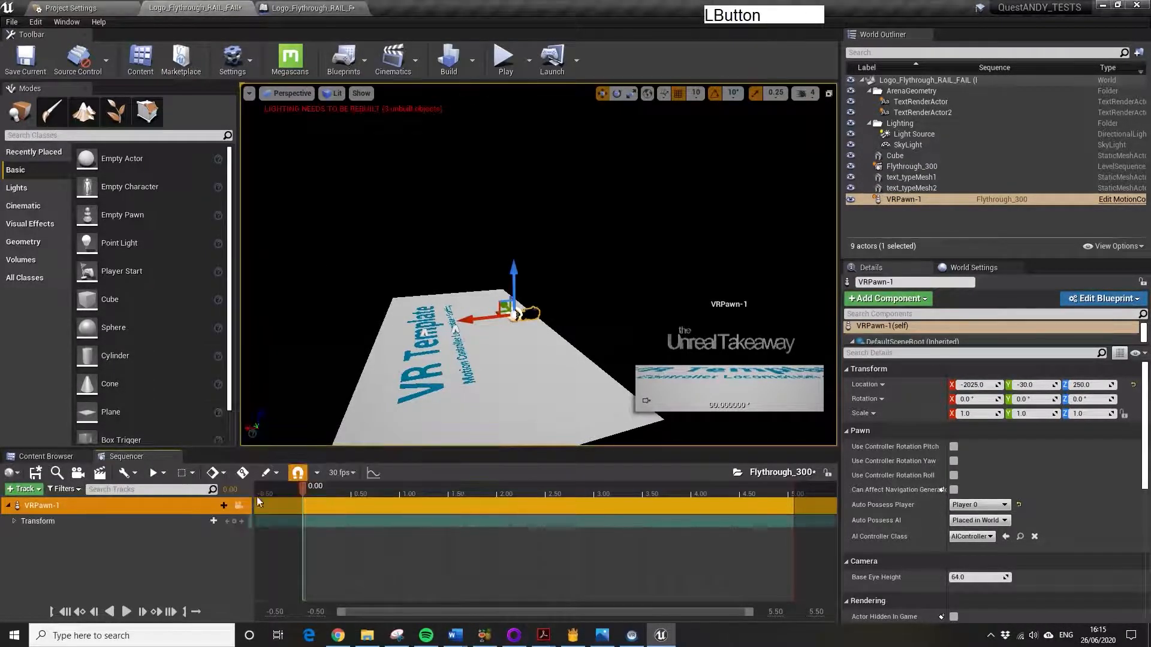
- Set a transform keyframe for VRPawn-1 at 0.00 on the timeline
left_click(210, 506)
left_click(163, 509)
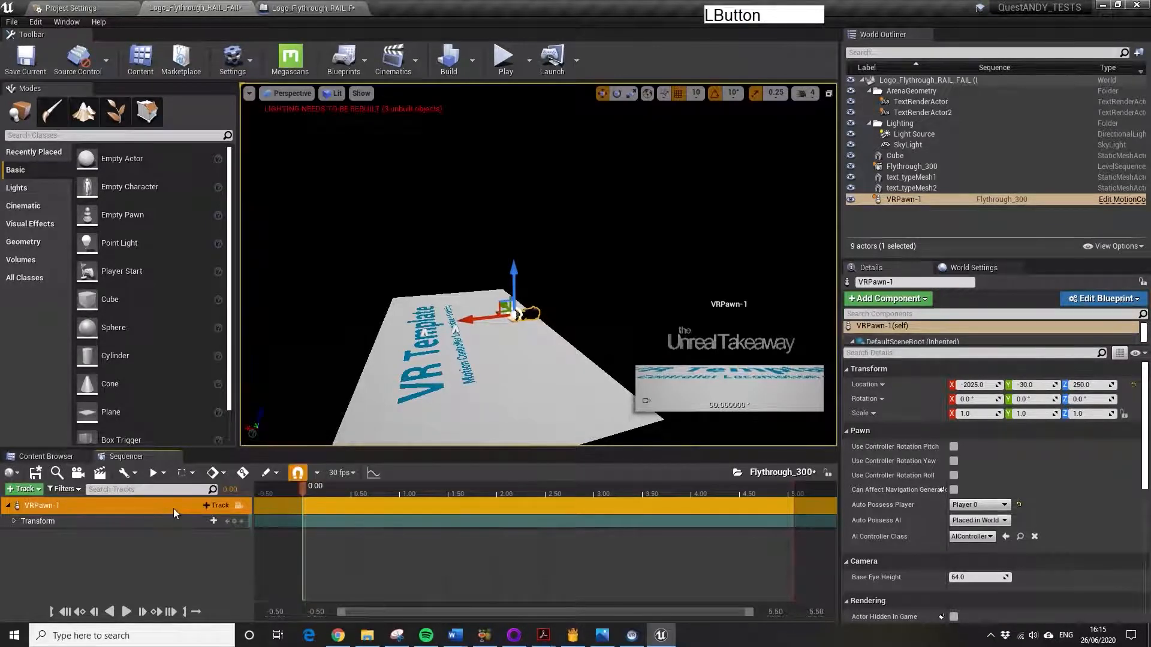
key("Return")
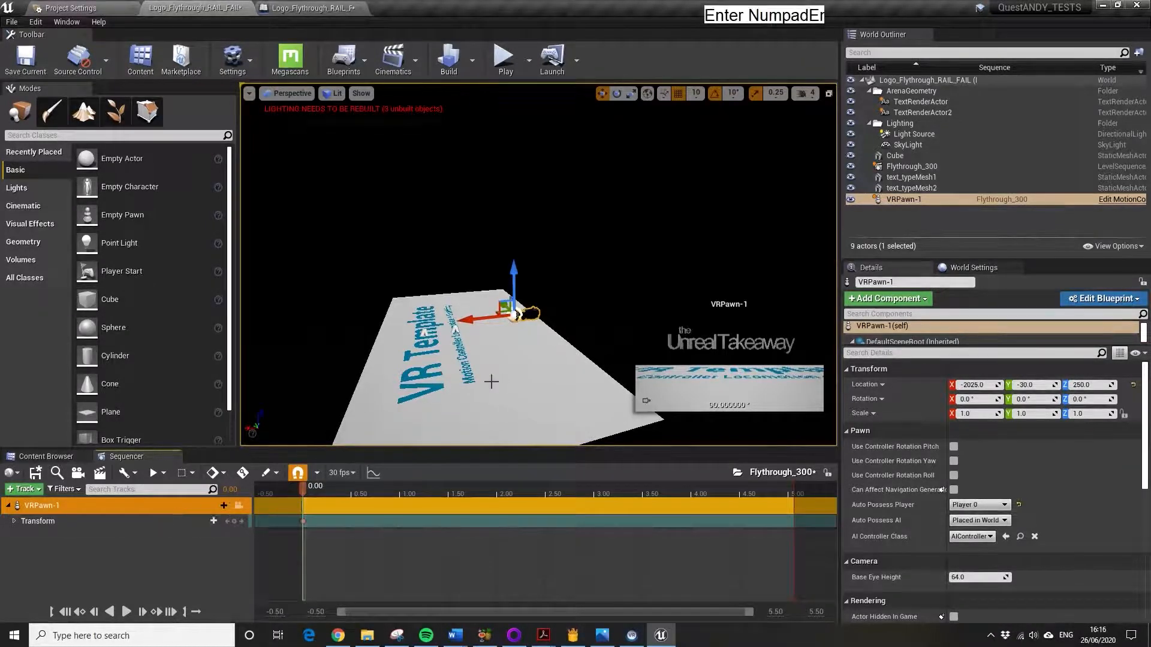
- At 2.50 on the timeline, move VRPawn-1 towards the logo to about X -775, Y -30, Z 530 and keyframe its transform
right_click_drag(580, 336, 555, 365)
left_click_drag(310, 490, 548, 490)
left_click_drag(537, 323, 325, 223)
right_click_drag(325, 224, 335, 228)
key("s")
right_click_drag(461, 242, 480, 262)
left_click_drag(461, 222, 375, 221)
left_click_drag(409, 177, 410, 187)
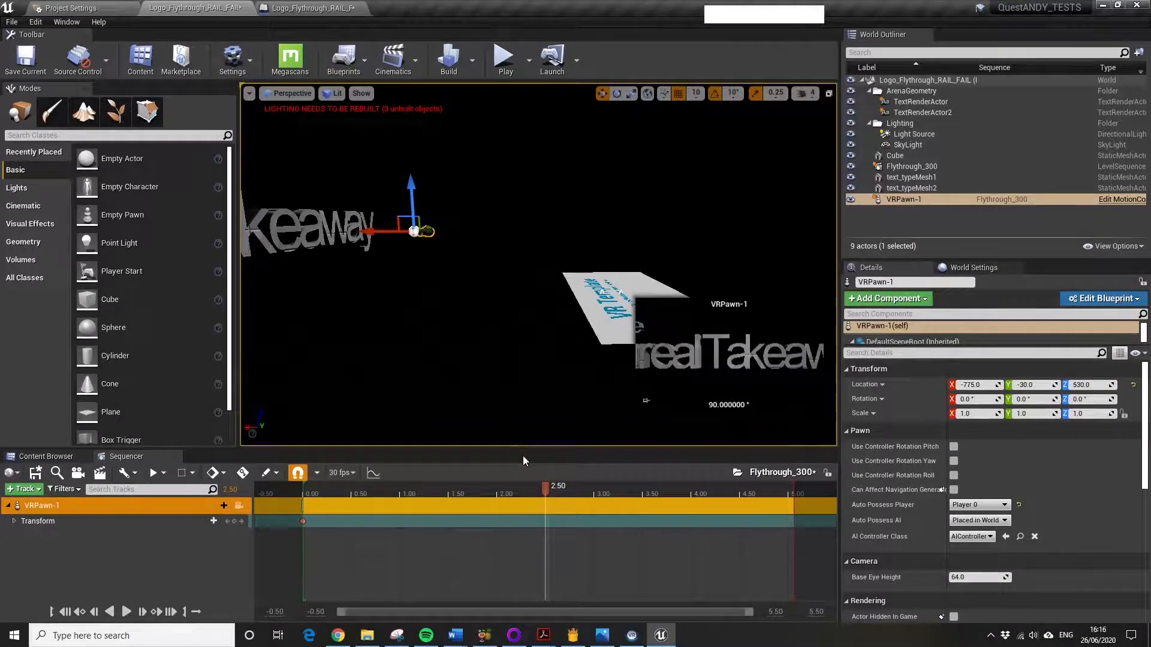
key("Return")
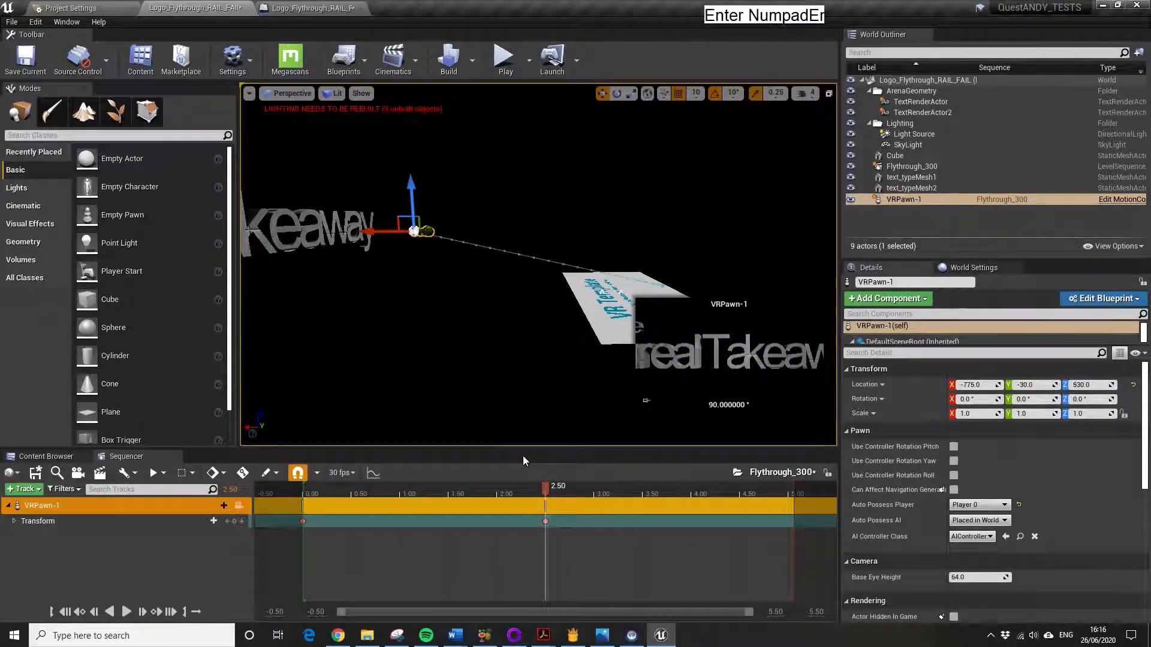
- At 4.90 on the timeline, move VRPawn-1 into the logo text to about X 265, Y 50, Z 470 and keyframe its transform
left_click_drag(547, 494, 691, 501)
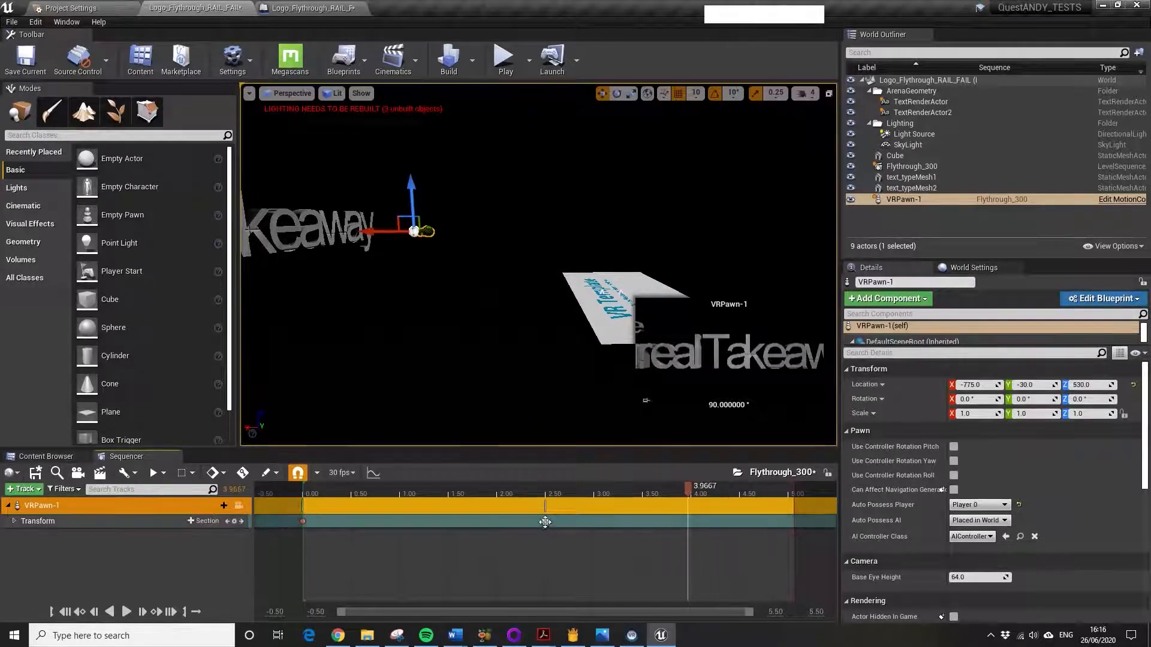
left_click_drag(545, 521, 778, 487)
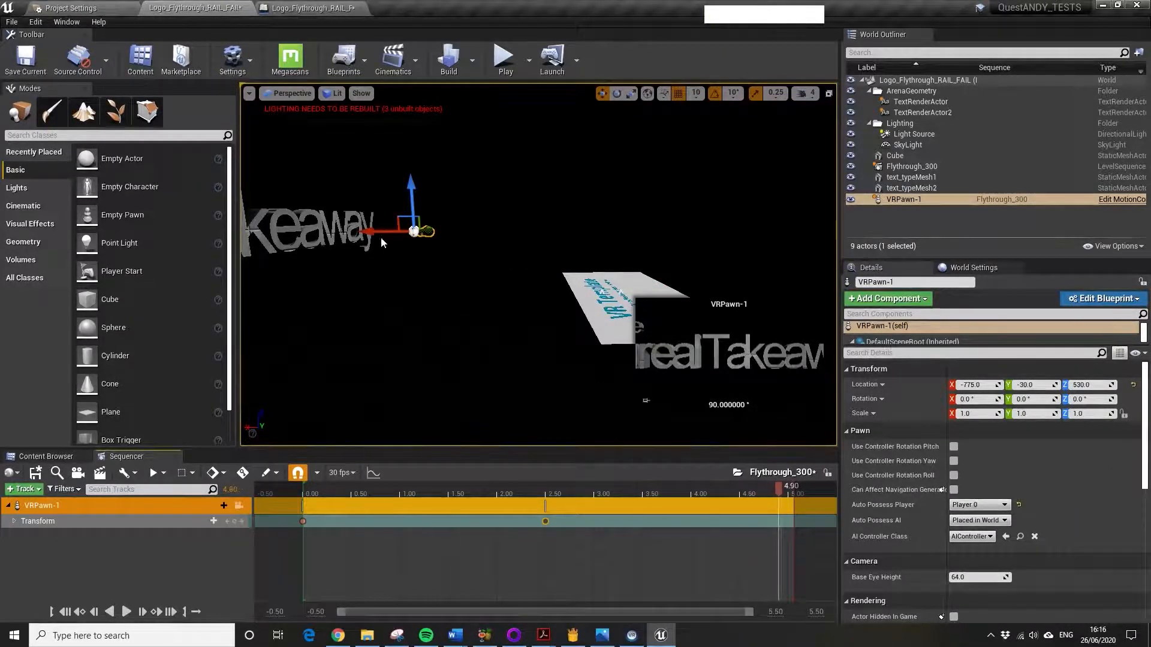
left_click_drag(380, 234, 208, 234)
right_click_drag(497, 255, 429, 254)
mouse_move(509, 241)
left_mouse_down()
mouse_move(529, 240)
mouse_move(518, 240)
left_mouse_up()
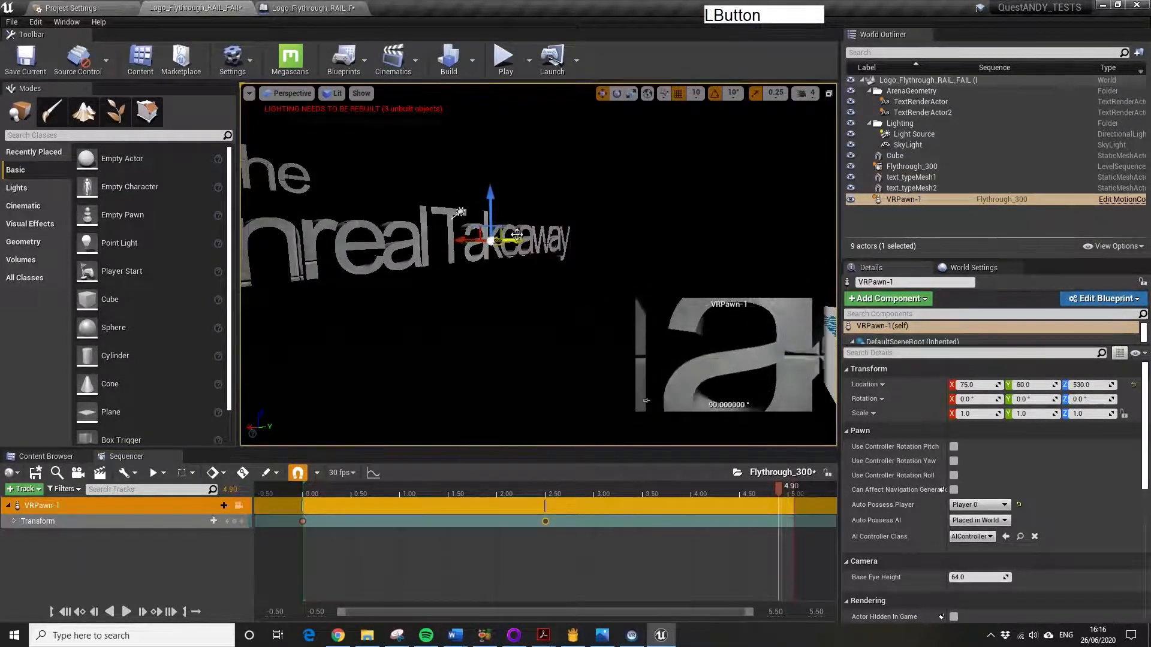
left_click_drag(493, 200, 494, 209)
left_click_drag(480, 248, 462, 248)
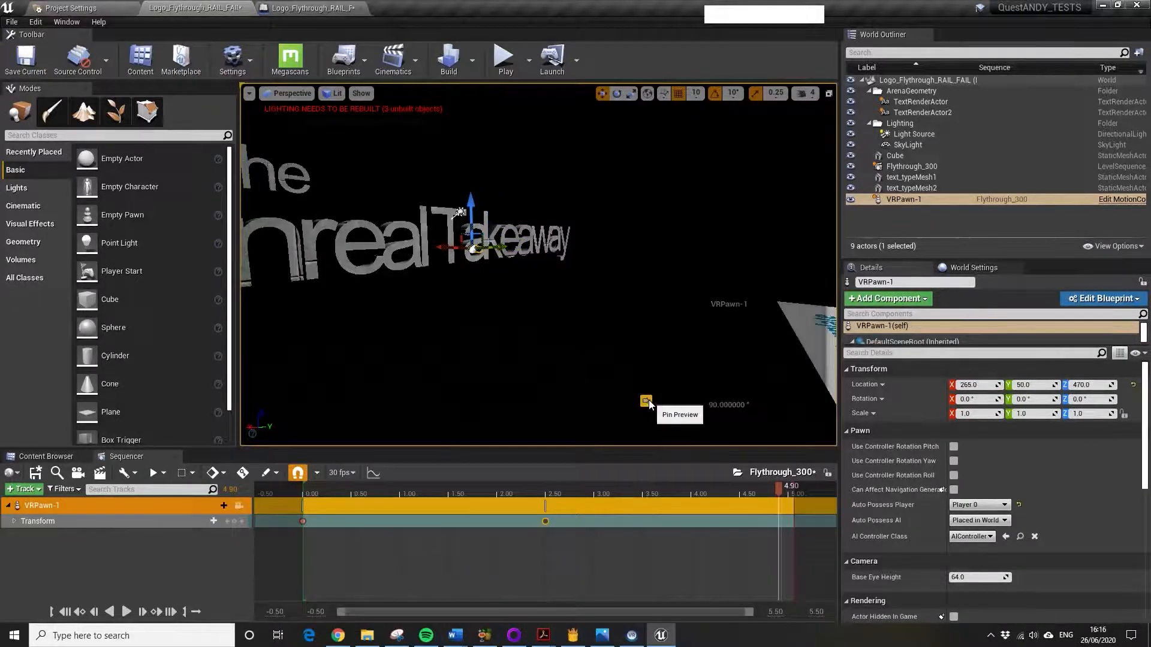
key("Return")
- Scrub the timeline back to about 3.37 to review the pawn's motion path through the logo
key("a")
right_click_drag(647, 403, 645, 398)
key("w")
key("a")
left_click_drag(785, 494, 710, 494)
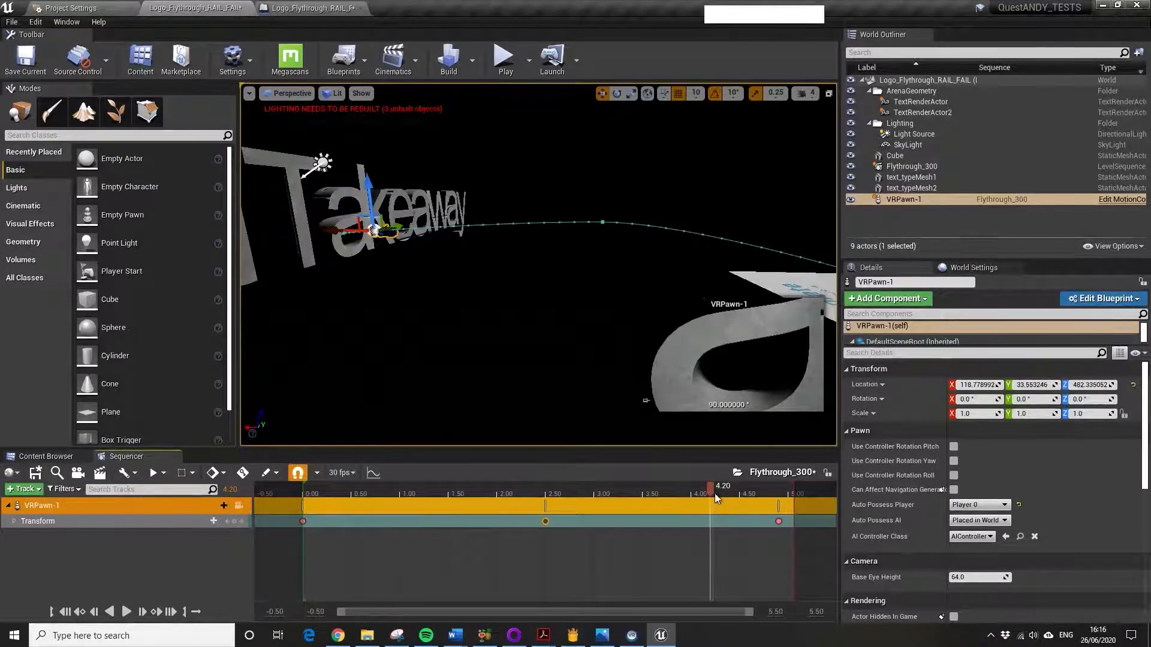
left_click_drag(713, 493, 629, 510)
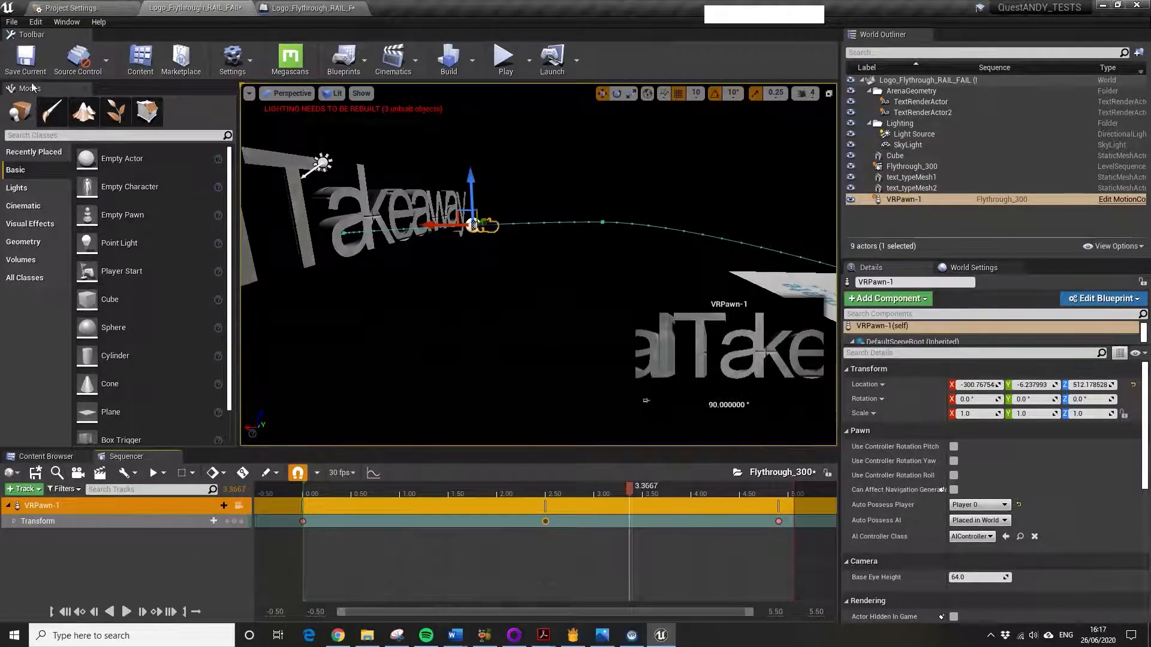
- Save all unsaved levels and assets and return to the Flythrough_300 sequence timeline
left_click(11, 22)
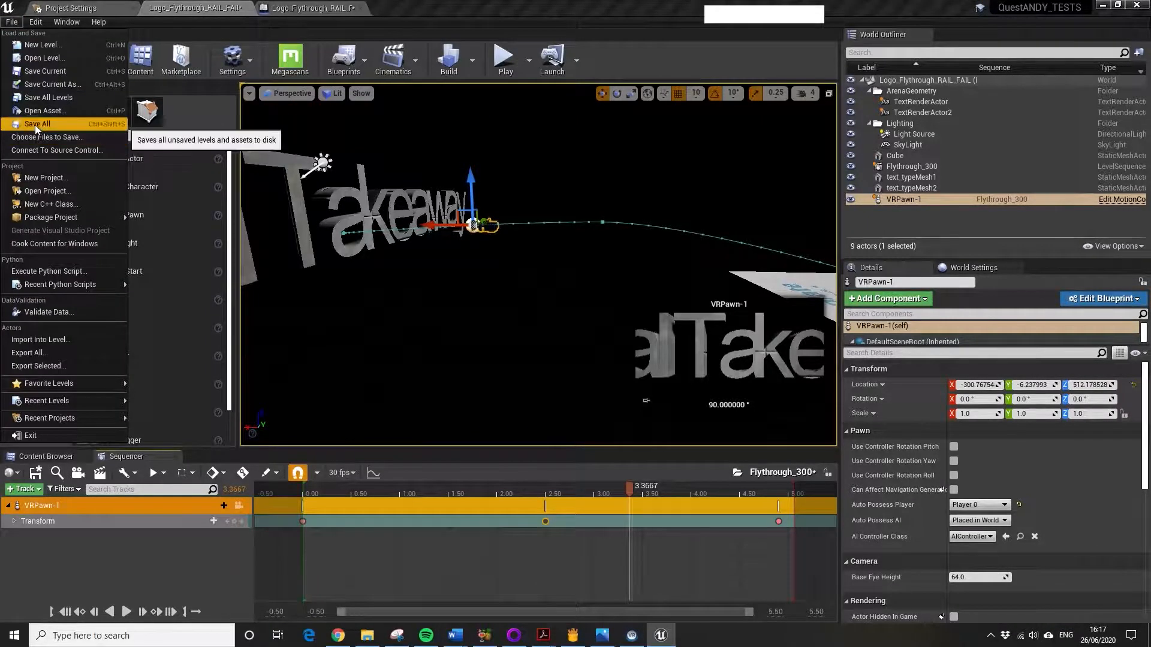
left_click(36, 123)
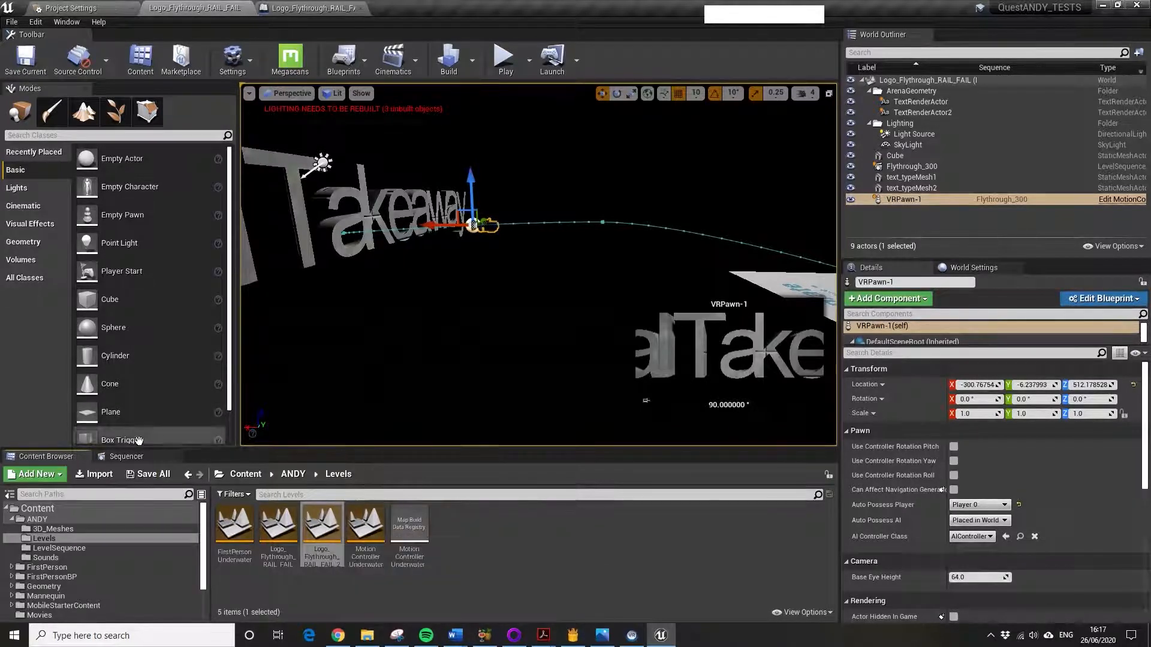
left_click(127, 456)
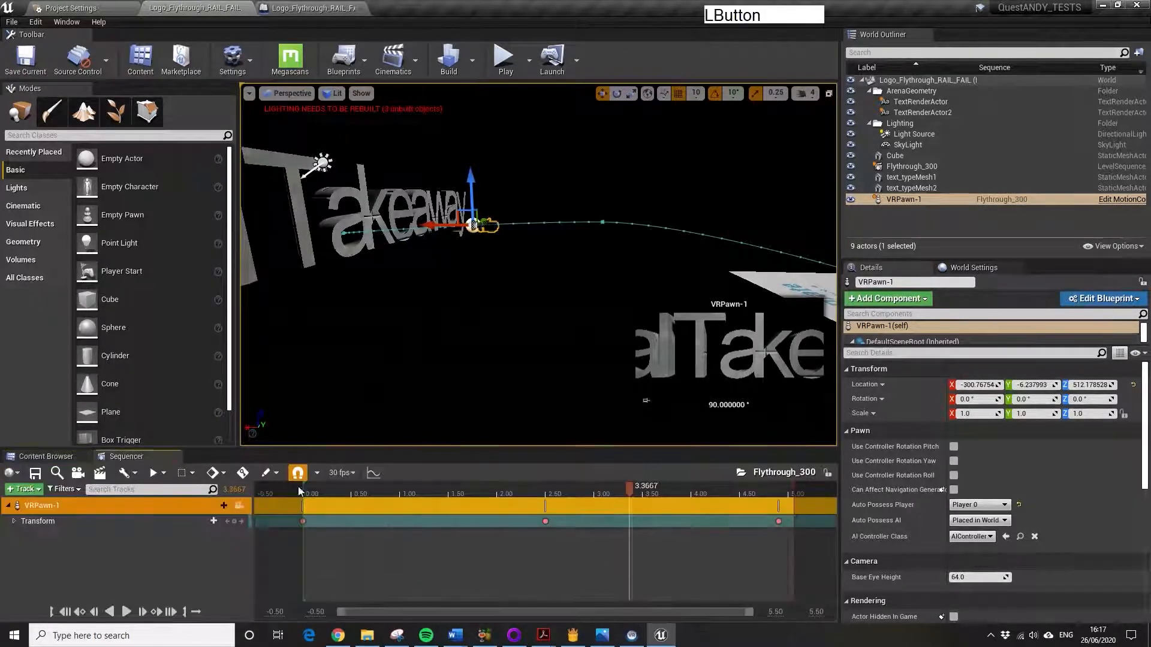
key("w")
key("d")
right_click_drag(645, 400, 646, 401)
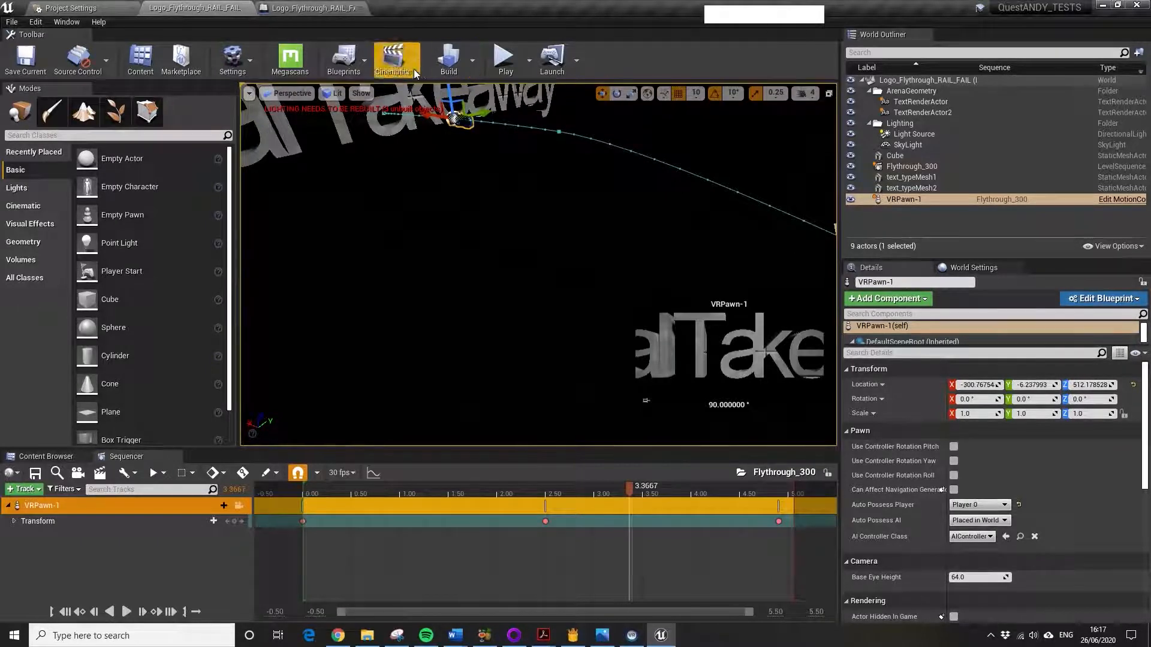
- Open the level blueprint's Event Graph at an empty area for building nodes
left_click(356, 63)
left_click(413, 162)
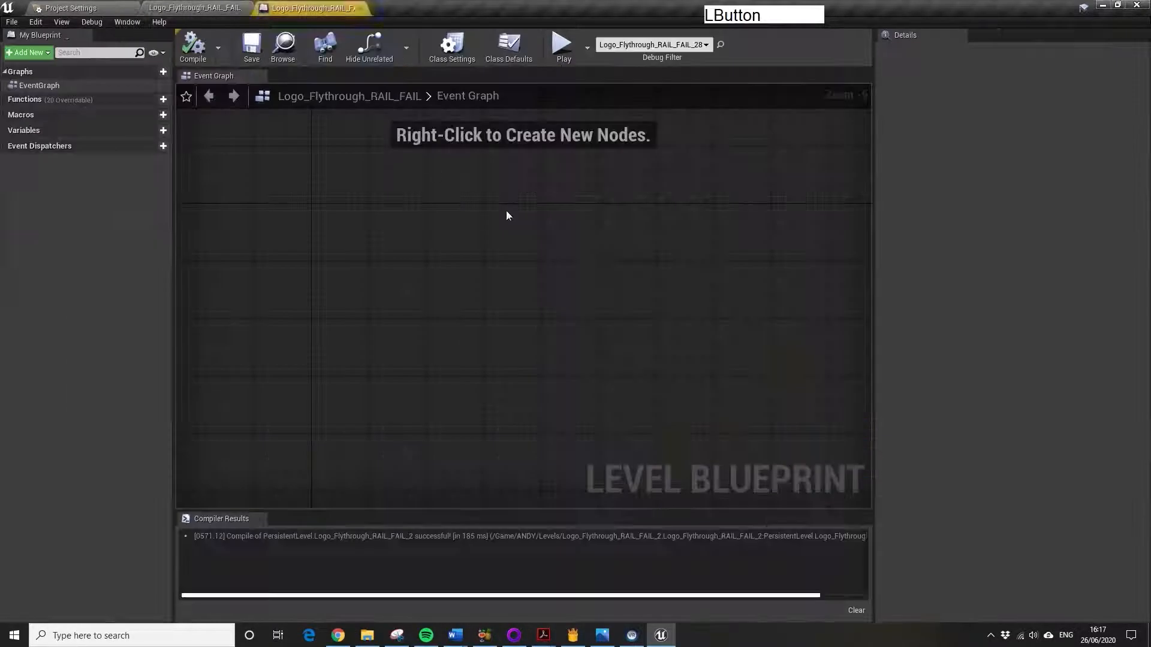
right_click_drag(506, 215, 573, 333)
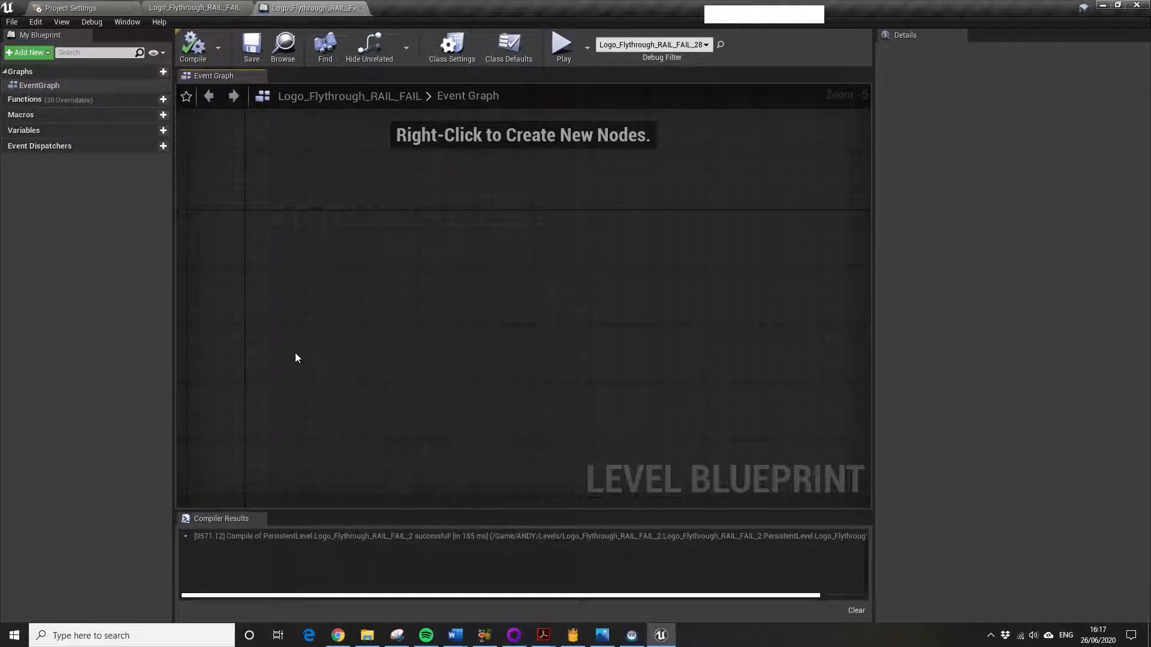
- Examine the action mappings in the project's Engine Input settings and return to the level blueprint
left_click(86, 11)
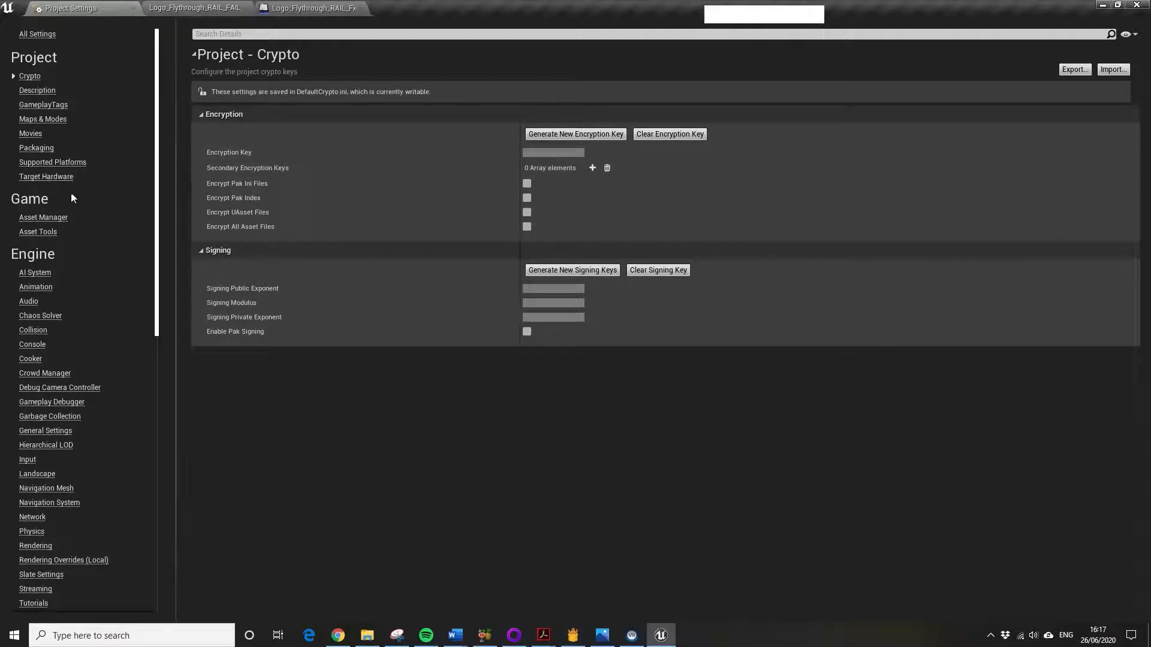
left_click(27, 461)
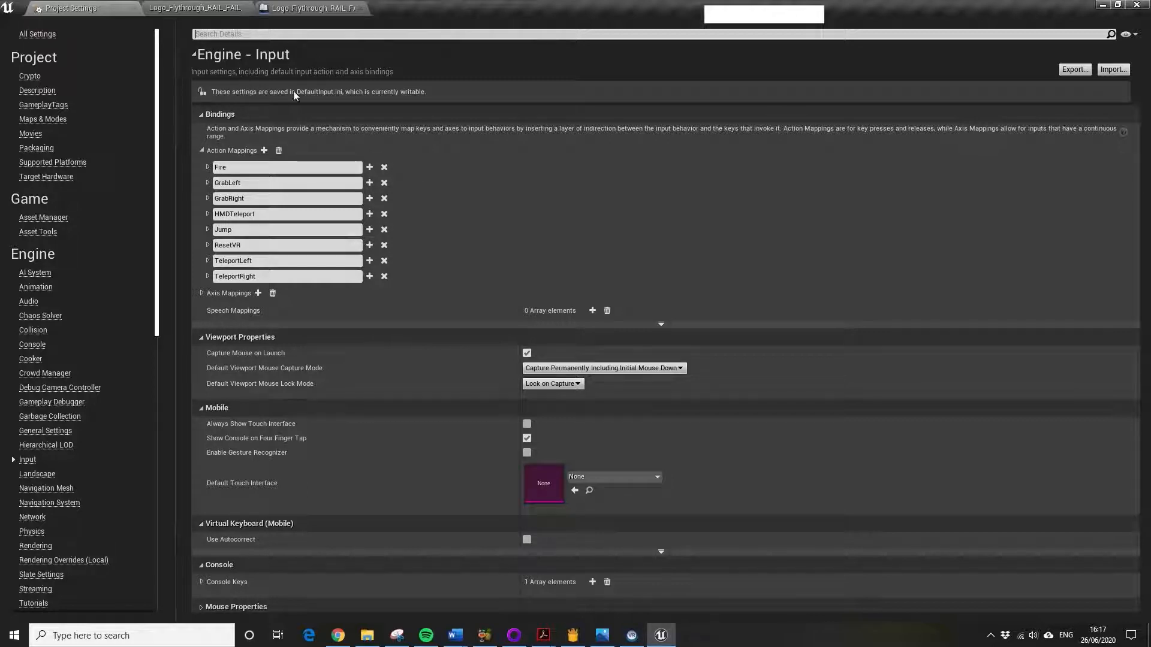
left_click(287, 8)
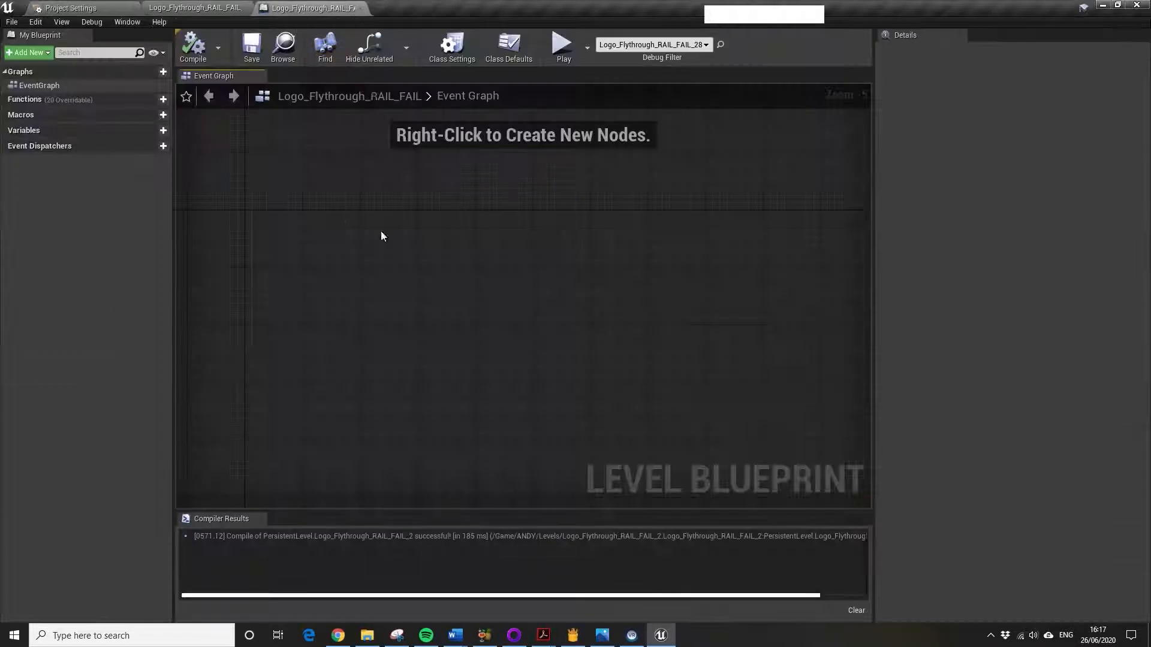
- Add an InputAction GrabLeft event node to the level blueprint's Event Graph
right_click(321, 308)
type("inpiut")
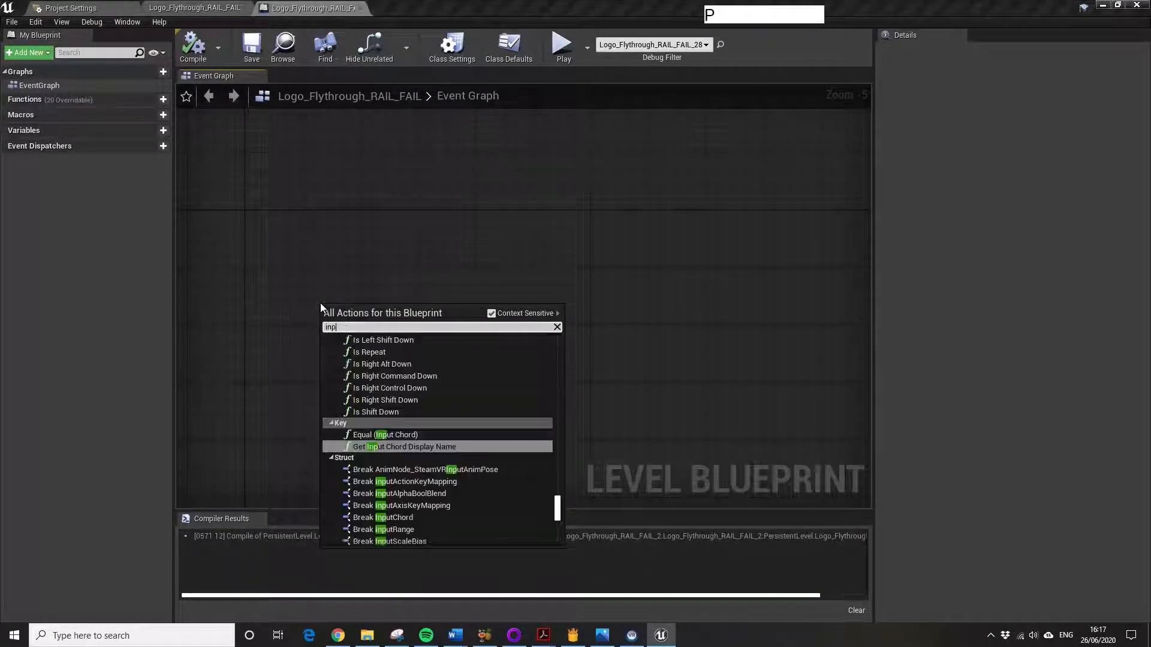
key("BackSpace")
key("BackSpace")
key("BackSpace")
type("ur")
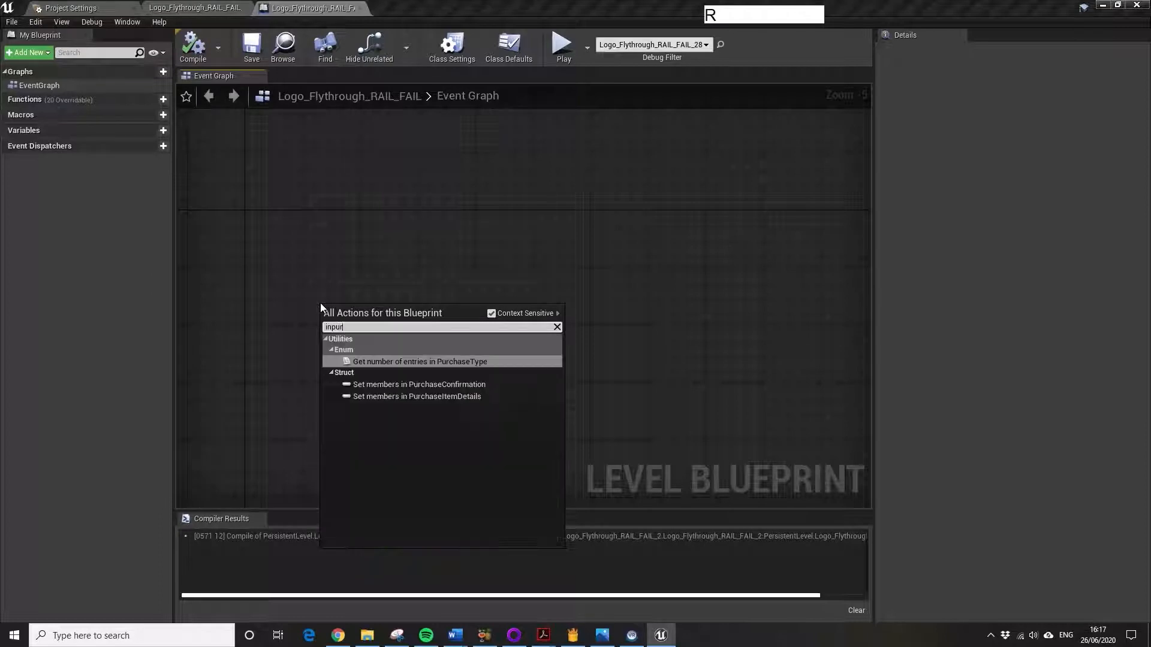
key("BackSpace")
type("t")
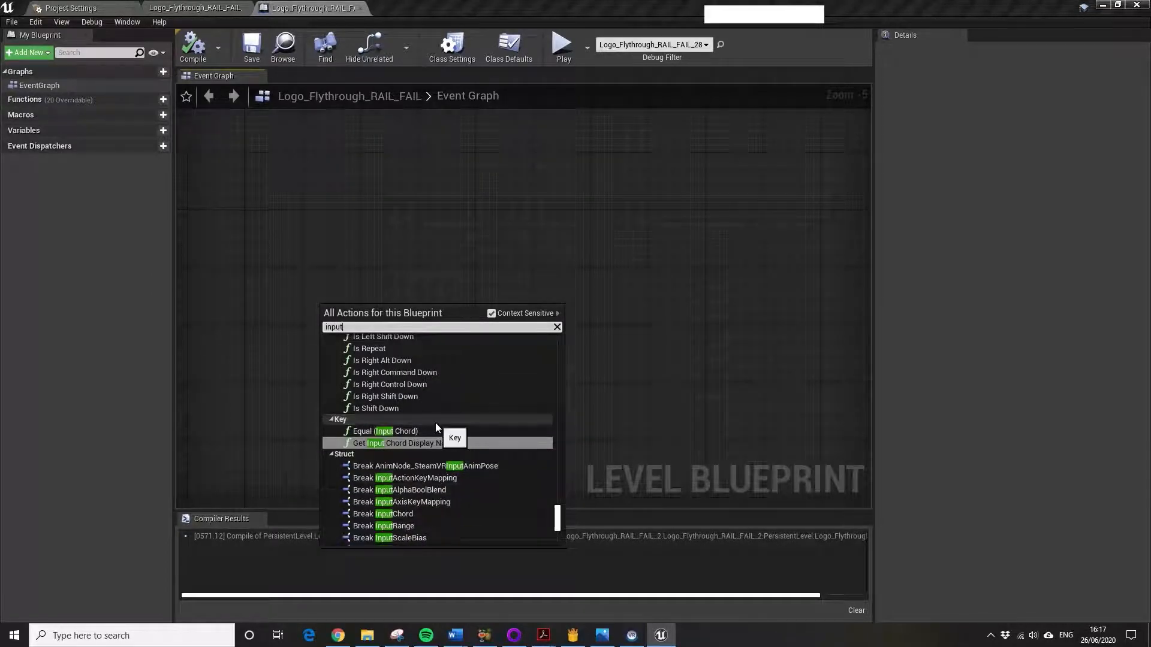
type("action")
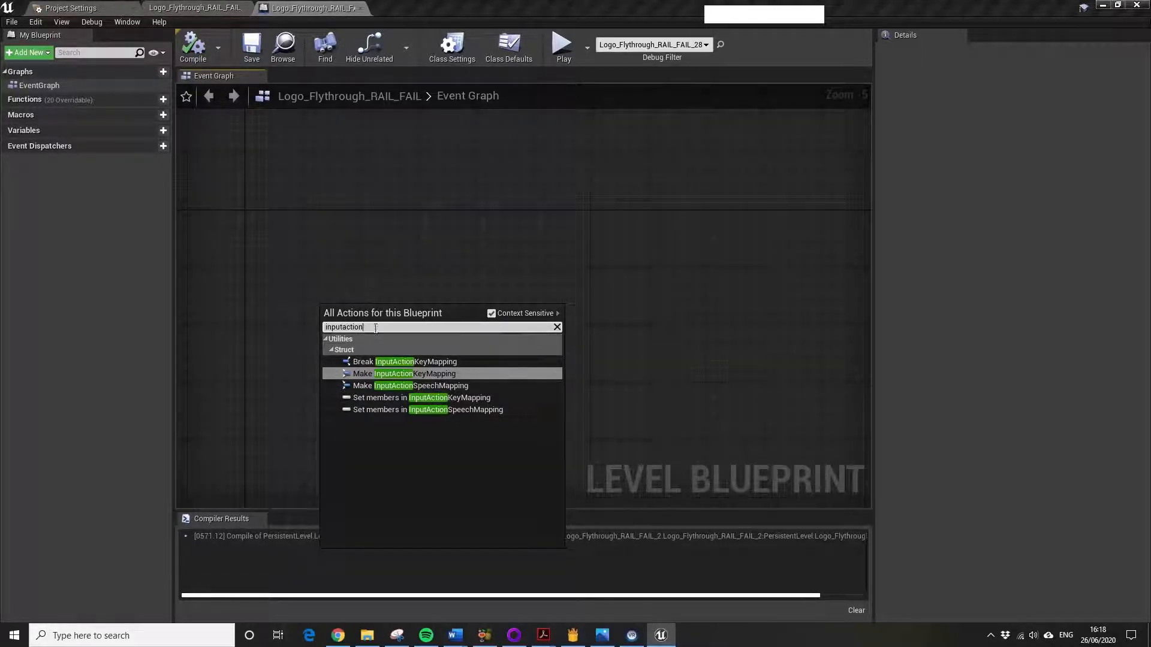
left_click_drag(363, 328, 310, 329)
key("BackSpace")
type("grab le")
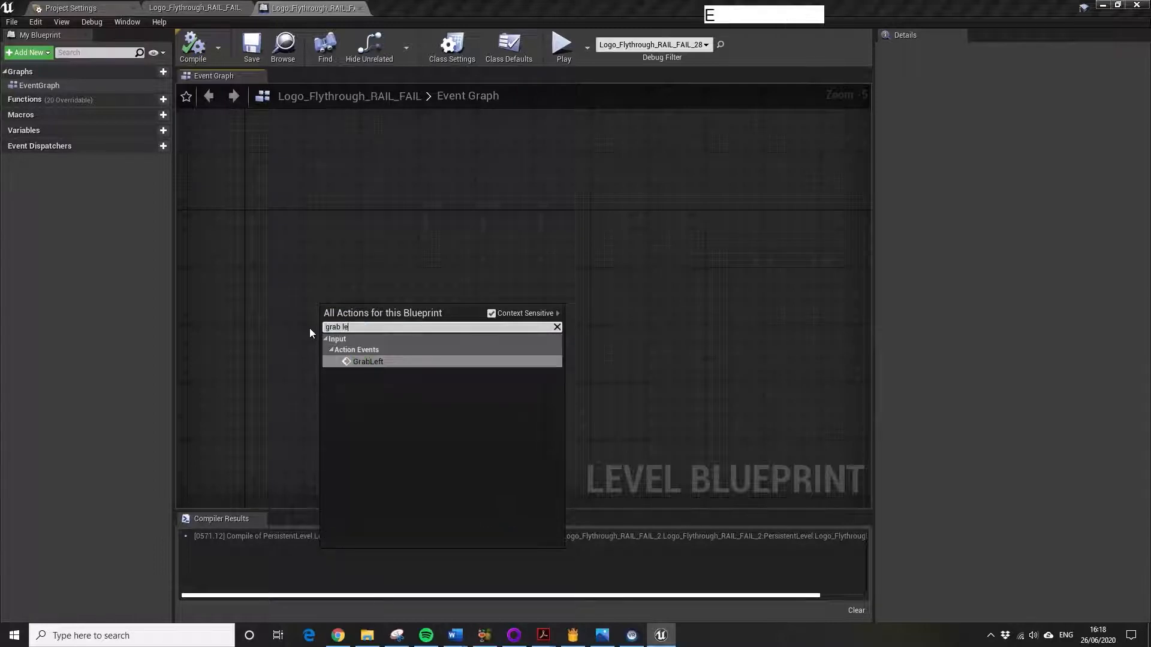
left_click(365, 361)
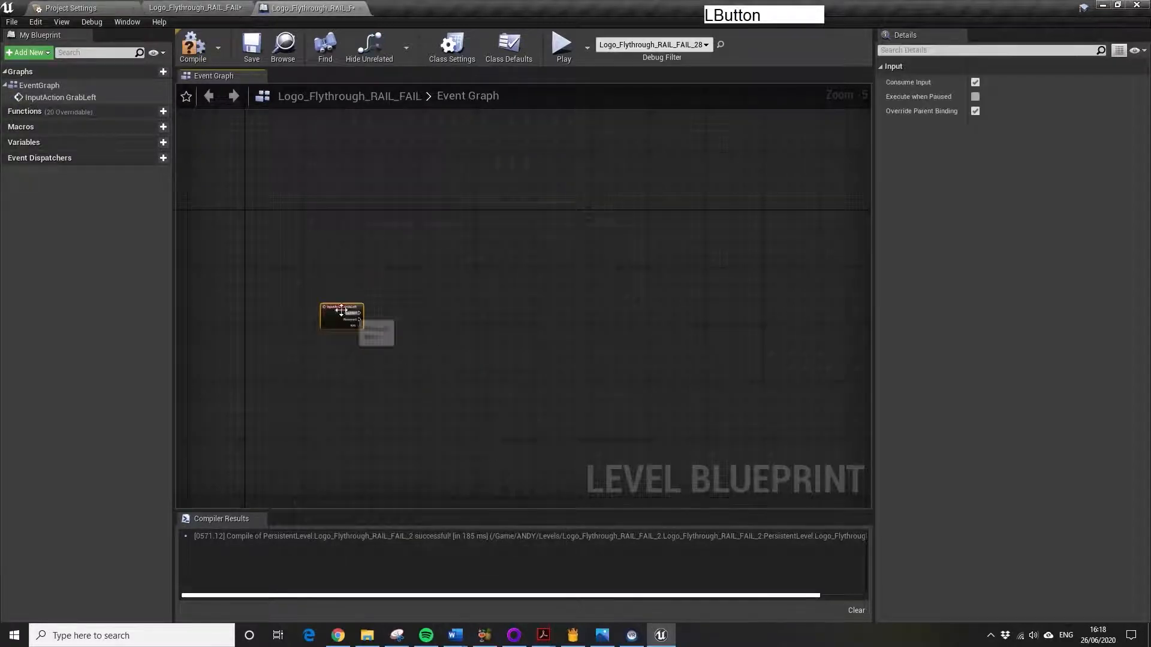
- Move the InputAction GrabLeft node further left in the graph to leave room for connected nodes
right_click_drag(379, 348, 441, 358)
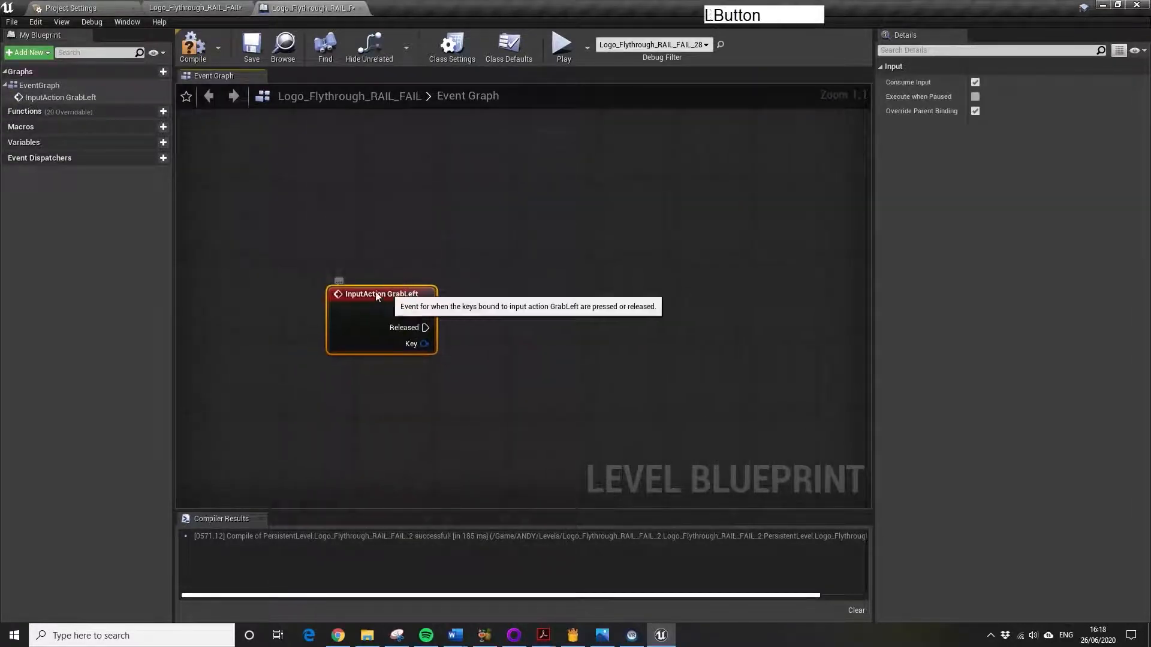
left_click_drag(377, 298, 323, 288)
right_click_drag(427, 357, 409, 359)
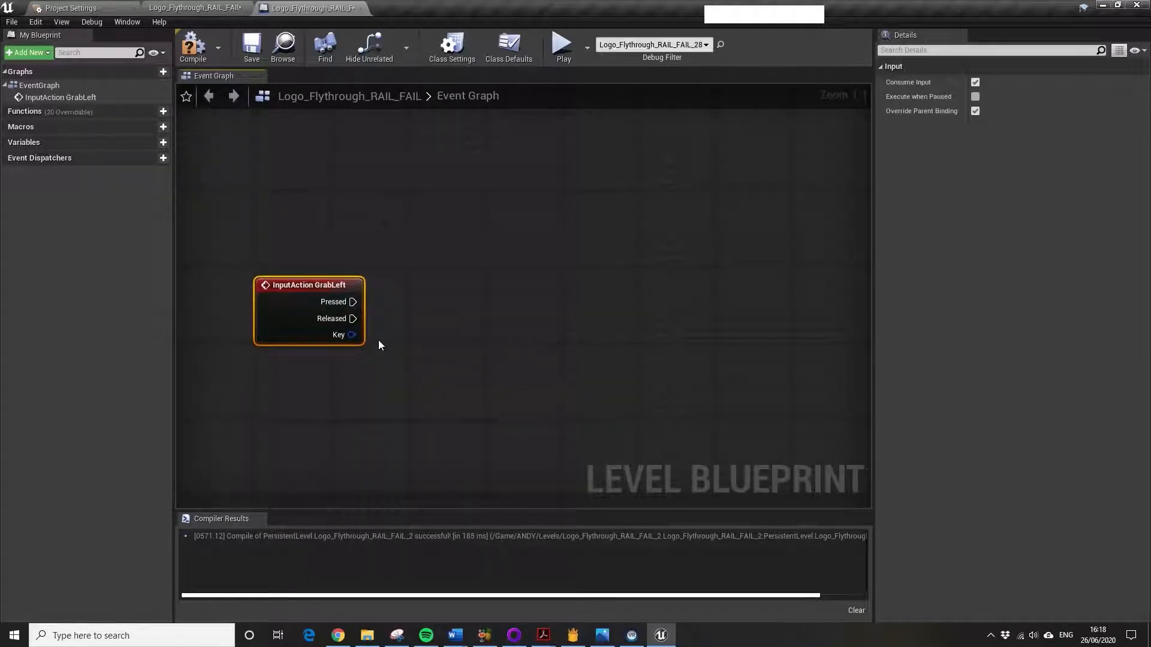
right_click_drag(502, 333, 469, 329)
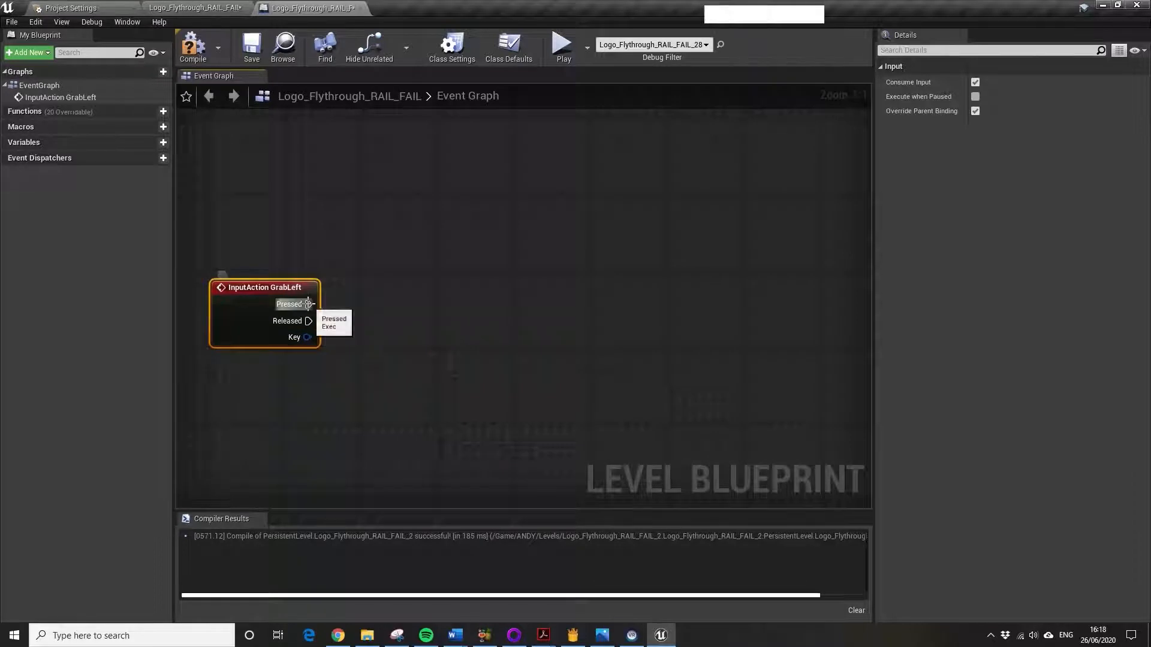
- From GrabLeft's Pressed output, add a Create Level Sequence Player node with Flythrough_300 as its level sequence
left_click_drag(309, 304, 544, 196)
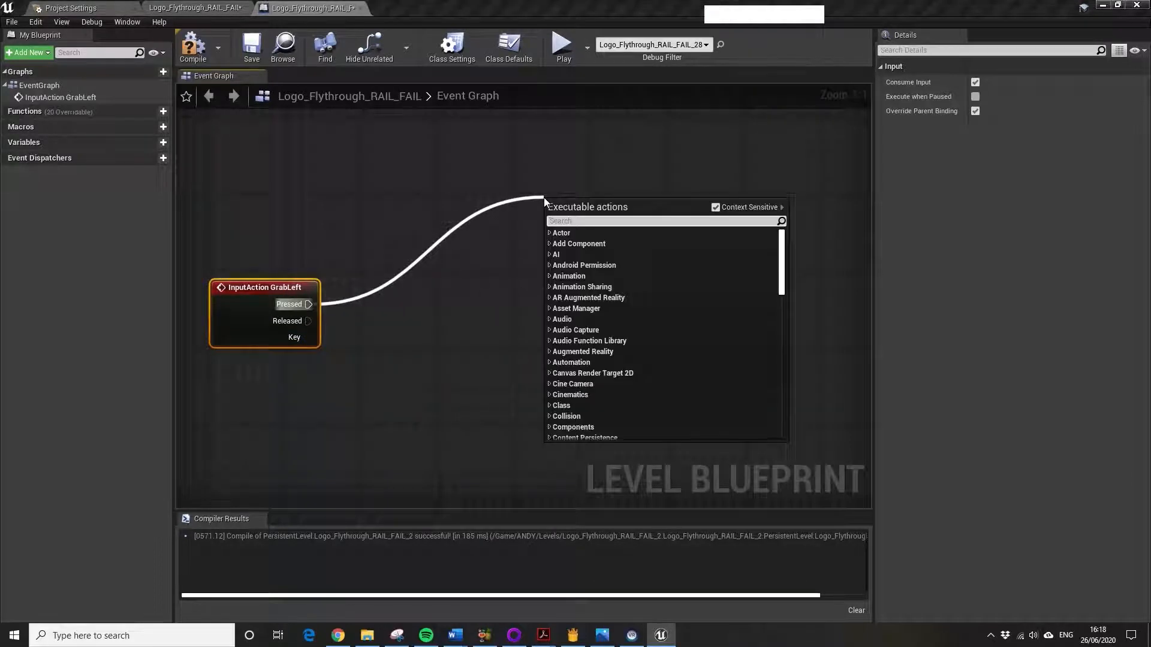
type("create lev")
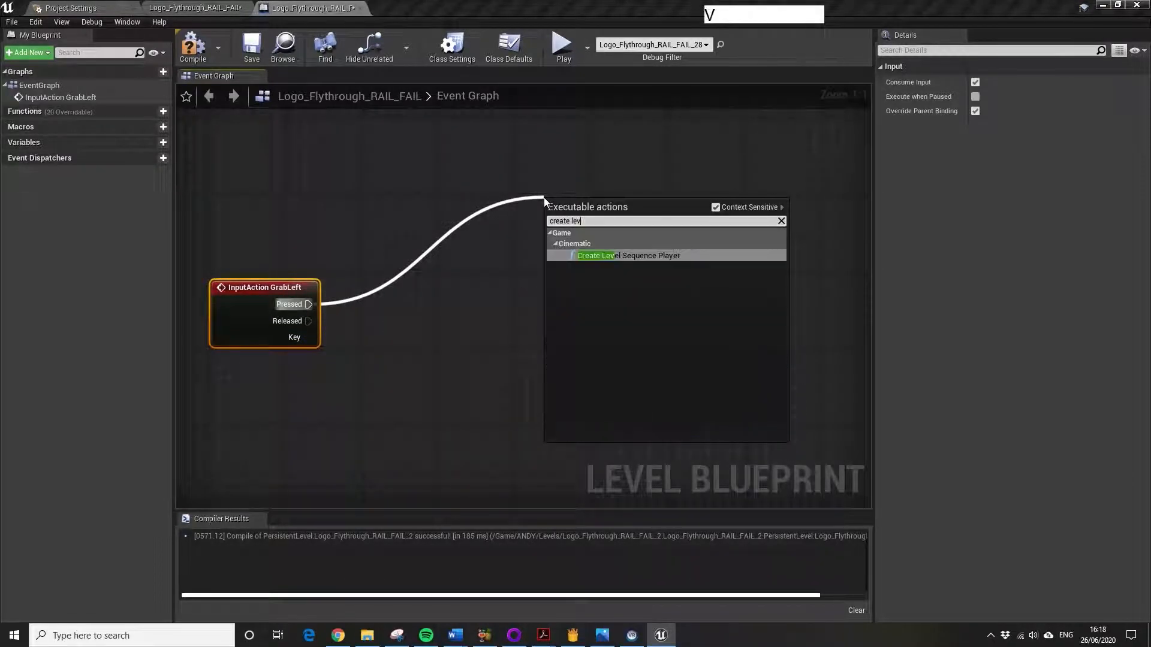
left_click(623, 256)
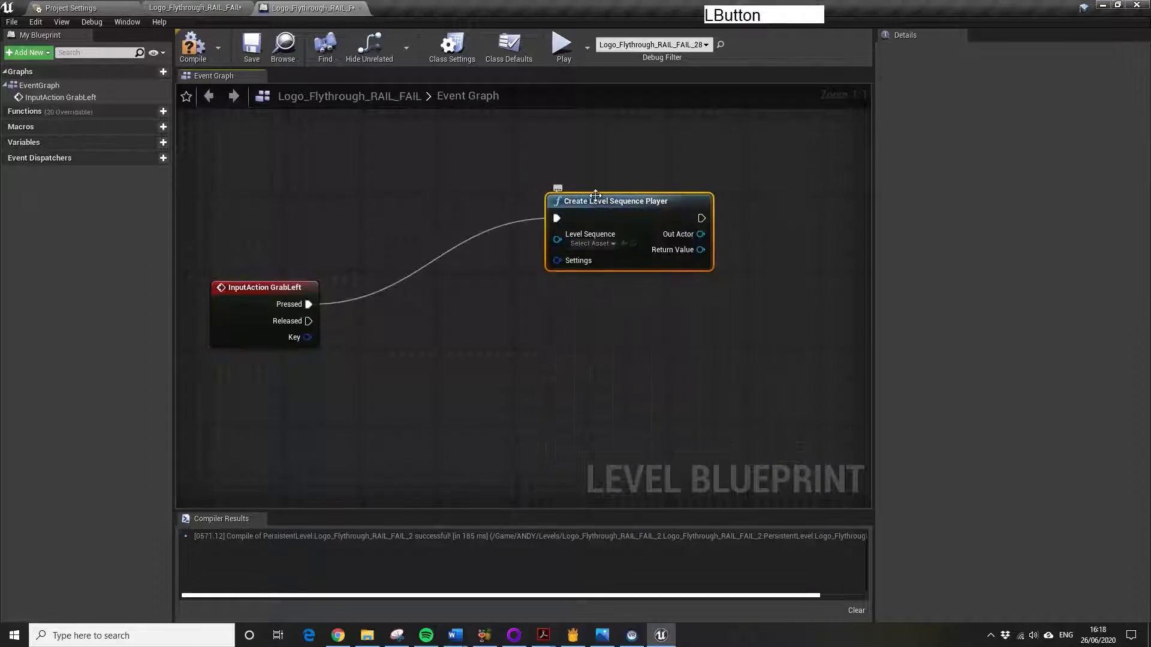
left_click_drag(594, 198, 566, 188)
left_click(570, 233)
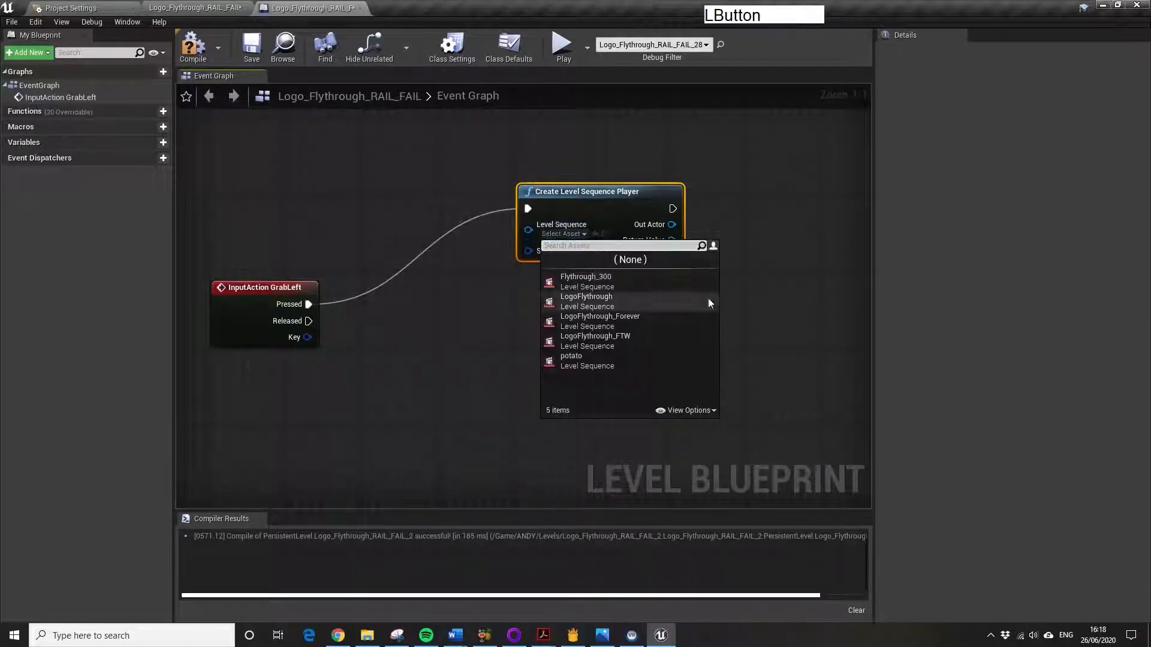
left_click(605, 282)
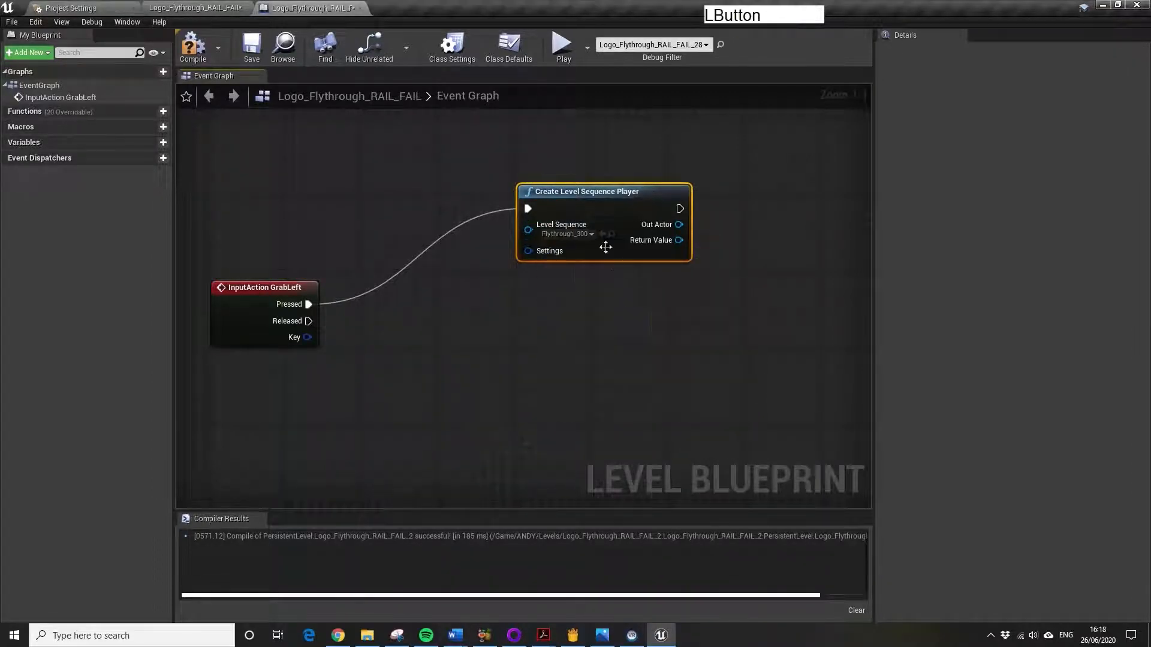
left_click_drag(607, 193, 558, 193)
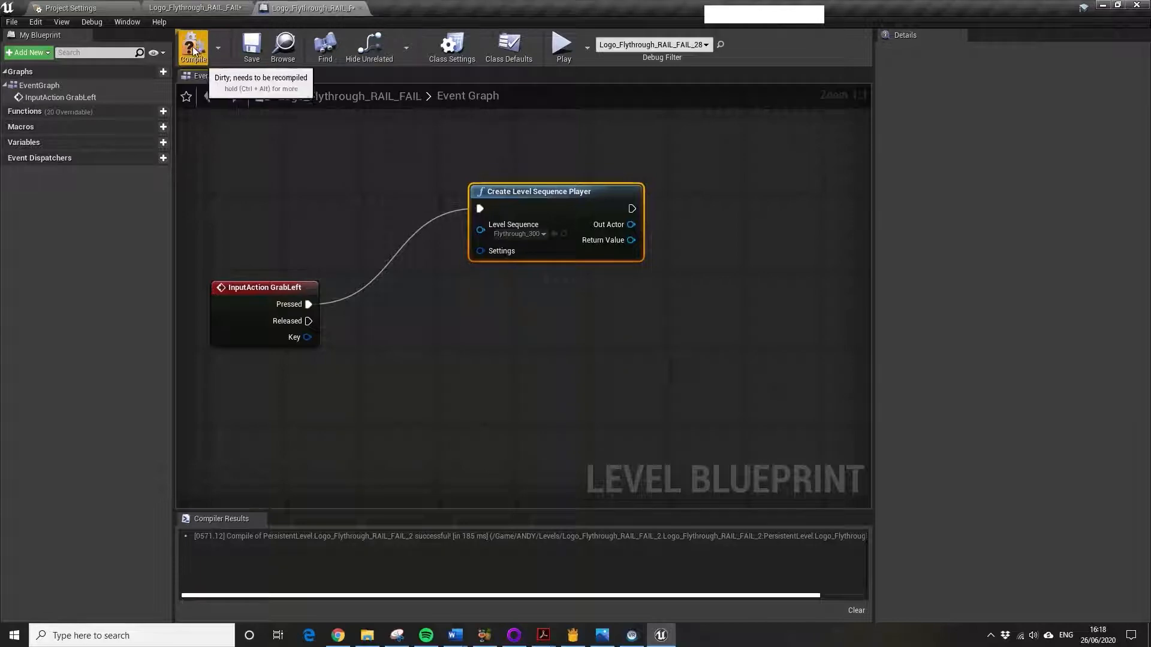
- Add a reference to the level's Flythrough_300 sequence actor to the Event Graph and place it below the GrabLeft event
left_click_drag(318, 14, 591, 75)
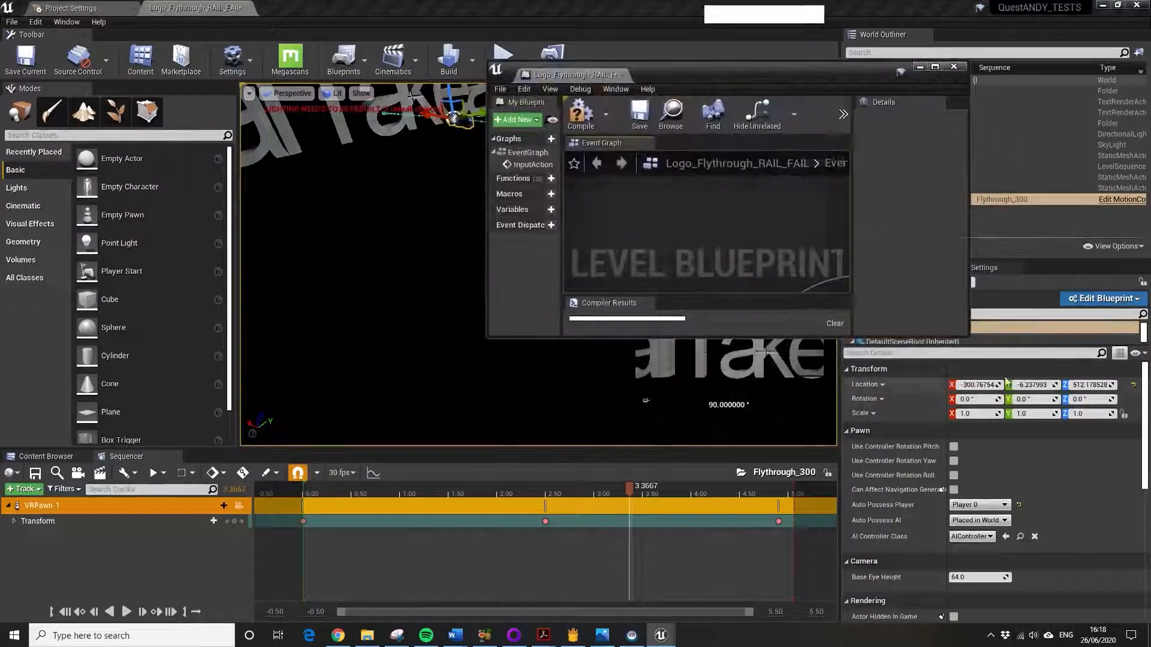
left_click_drag(974, 336, 1136, 479)
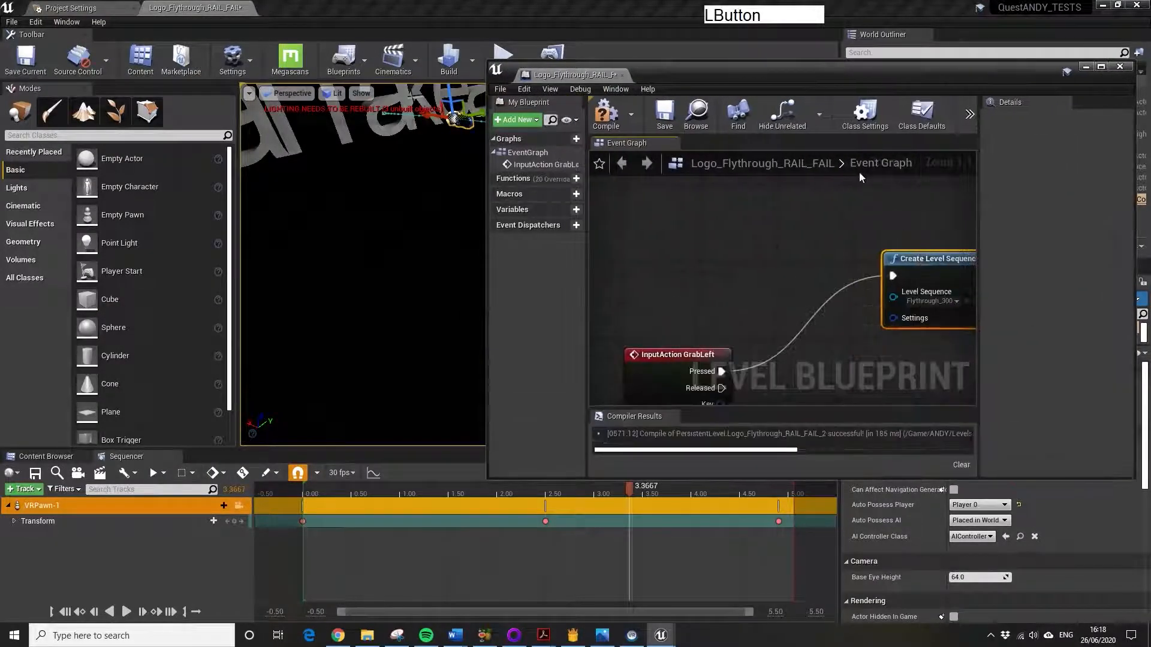
left_click_drag(660, 74, 311, 37)
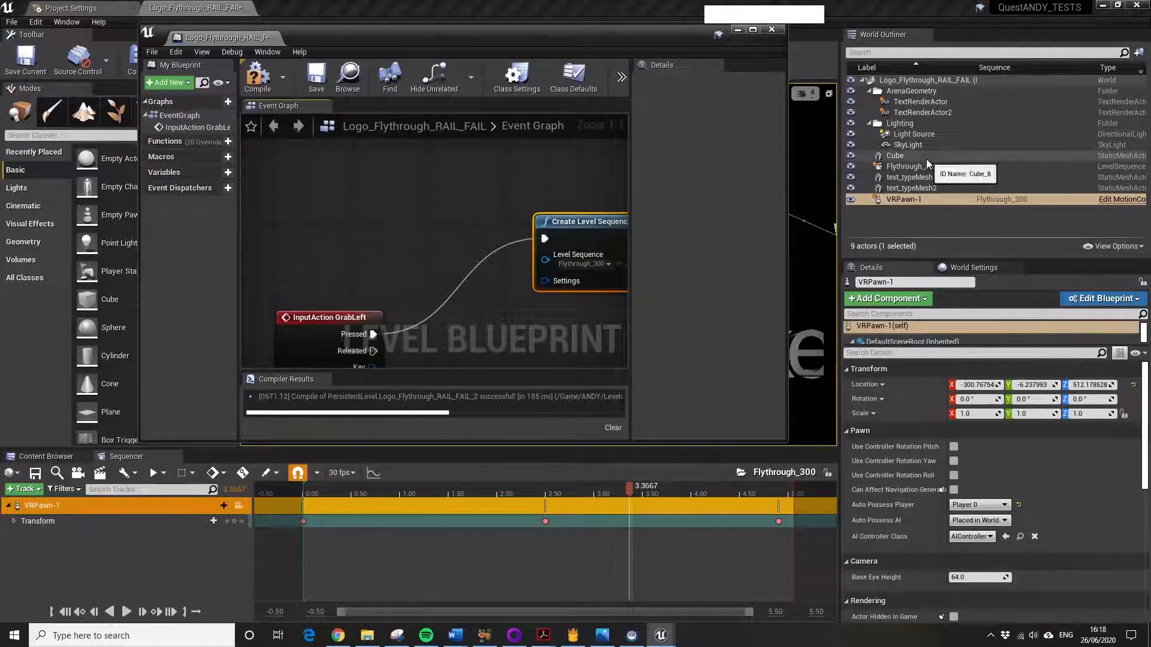
left_click_drag(923, 174, 387, 261)
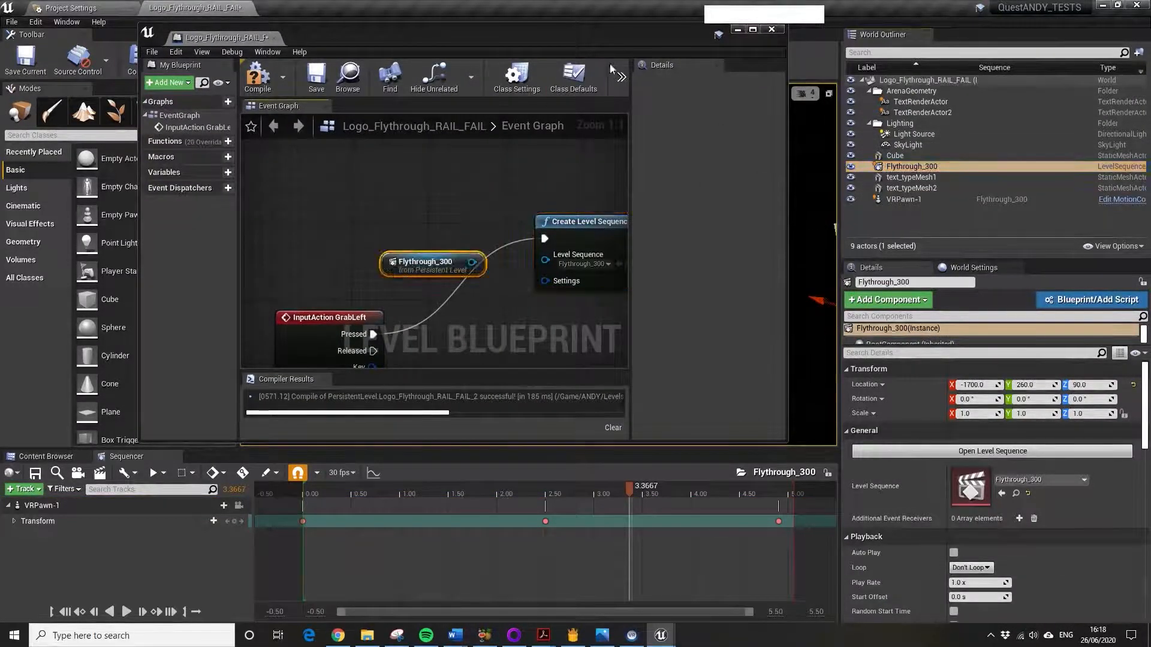
left_click_drag(221, 38, 284, 8)
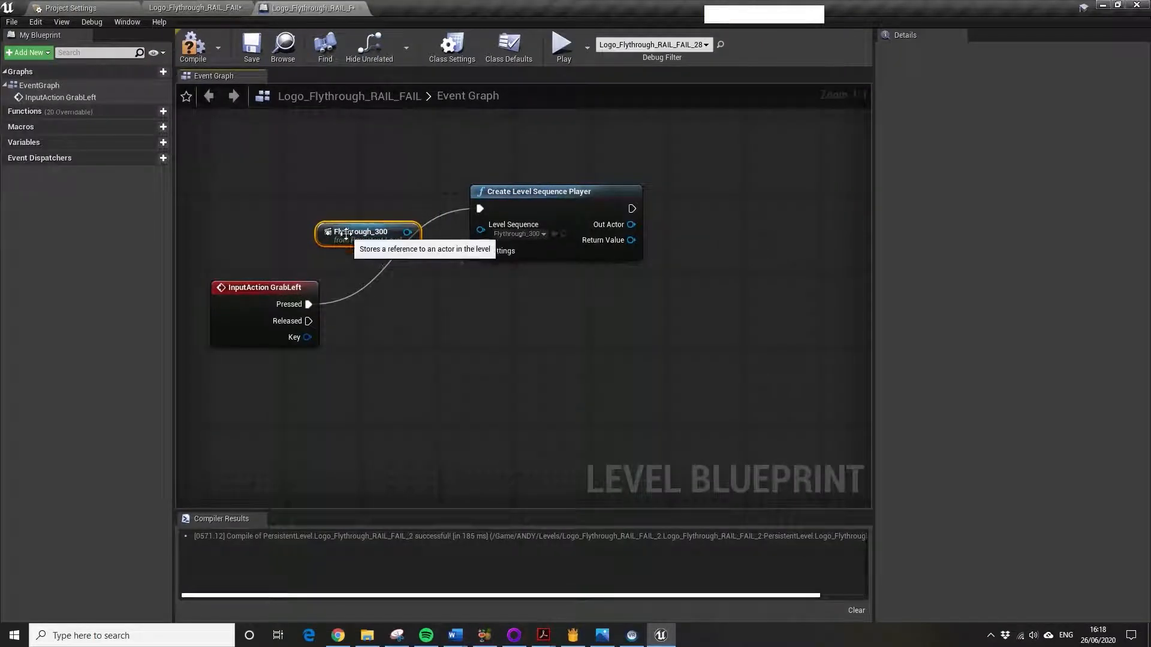
left_click_drag(343, 236, 322, 421)
left_click_drag(534, 193, 563, 193)
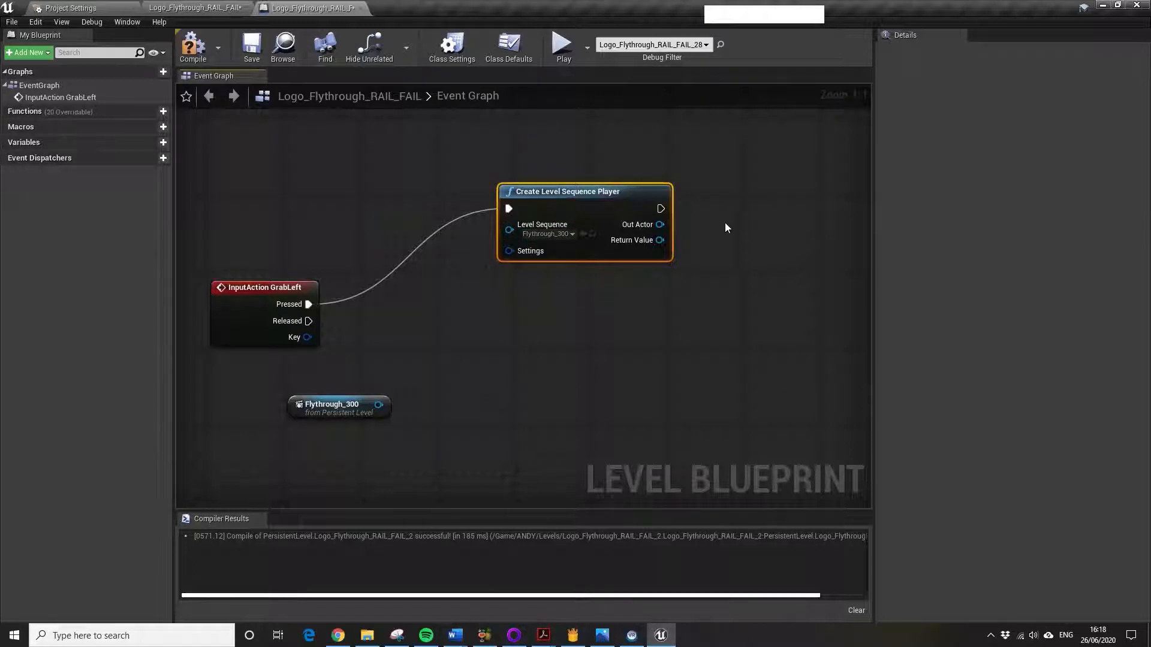
- Add a Play node for the Movie Scene Sequence Player after the Create Level Sequence Player node's execution output
left_click_drag(660, 209, 769, 227)
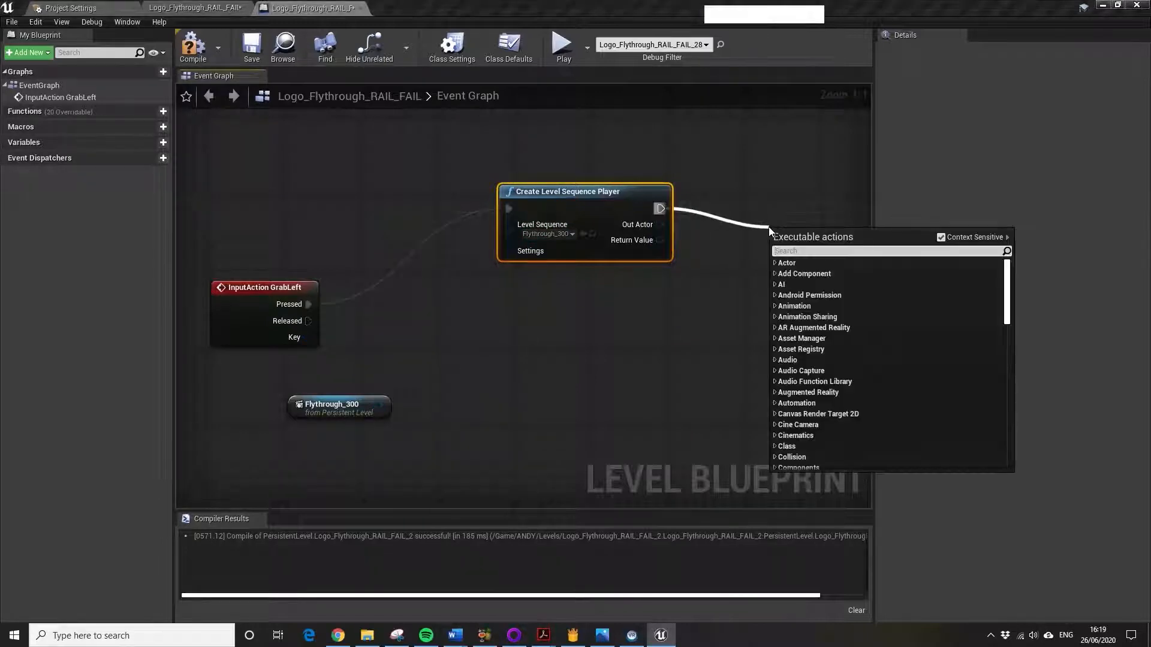
type("playy")
key("BackSpace")
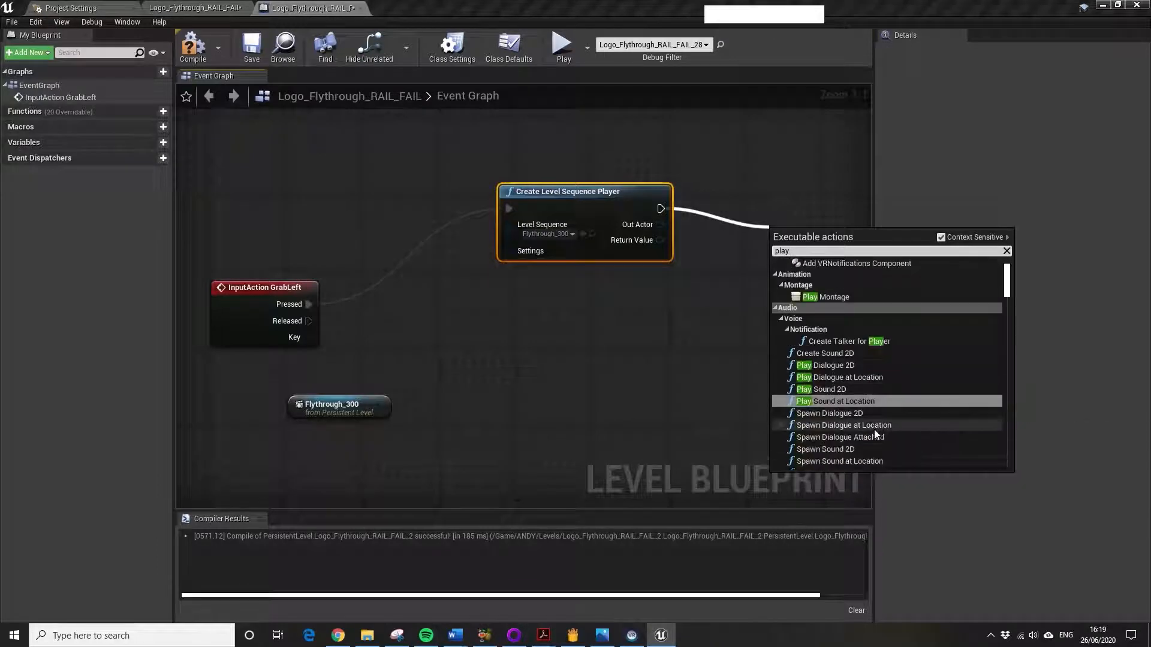
scroll(843, 396, "down", 5)
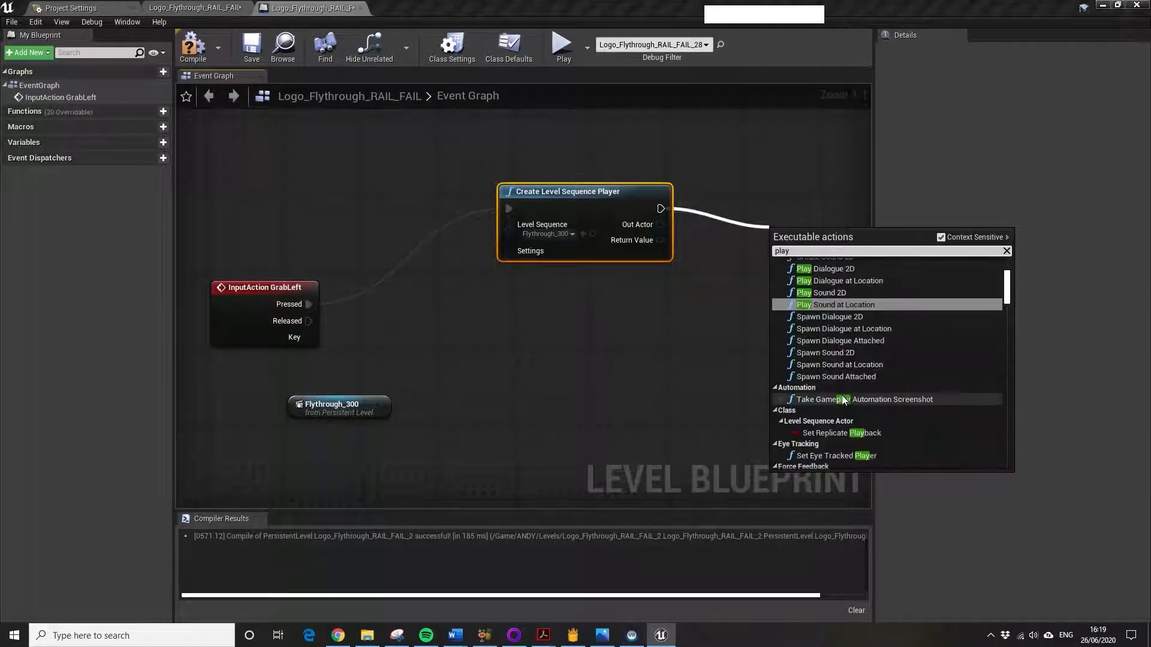
scroll(841, 395, "down", 8)
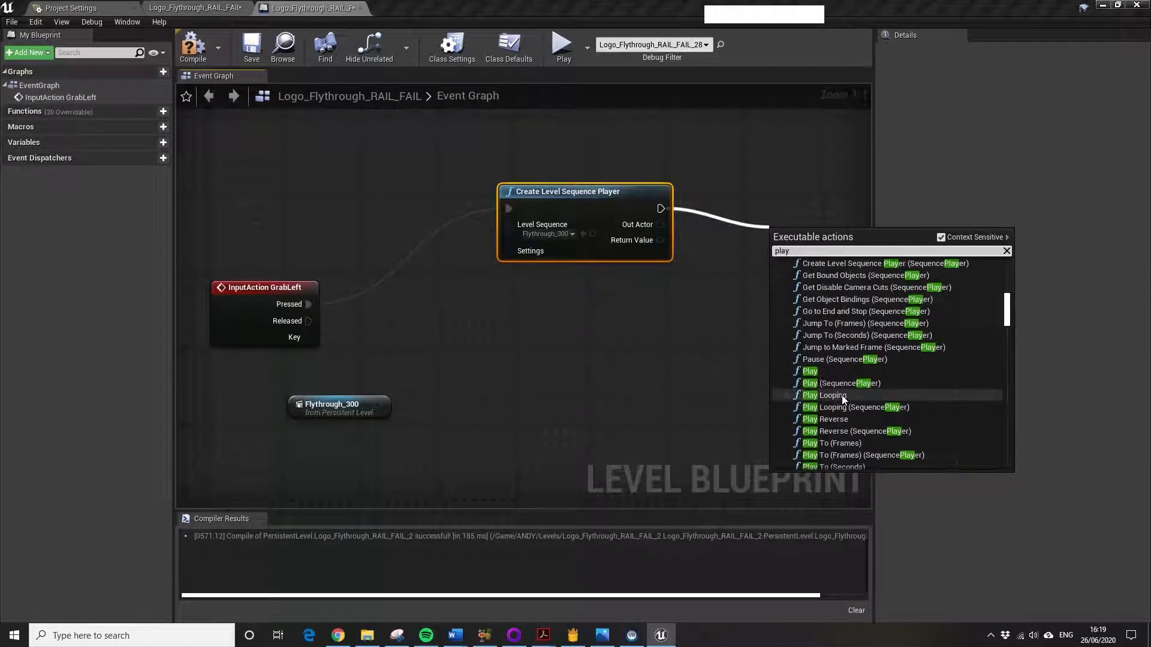
left_click(818, 383)
right_click_drag(800, 274, 727, 278)
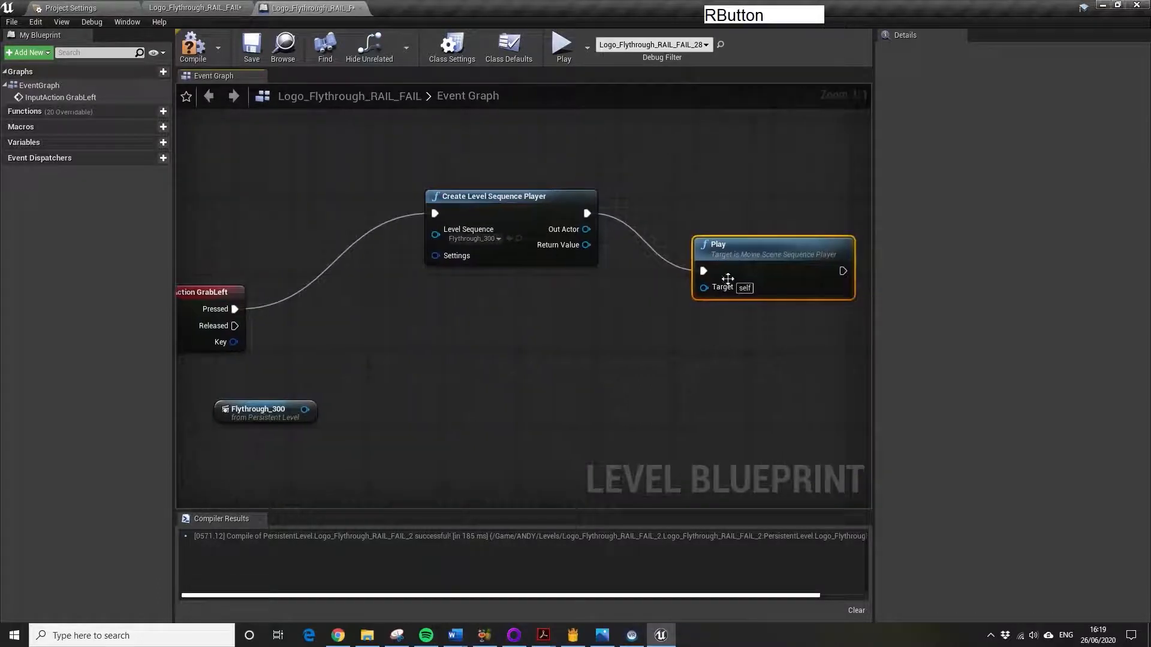
- Connect the Flythrough_300 reference to Play's Target through a Sequence Player node, arrange the nodes, and compile the level blueprint
left_click_drag(264, 410, 704, 288)
left_click_drag(525, 374, 410, 385)
left_click_drag(615, 315, 556, 343)
right_click_drag(519, 366, 648, 392)
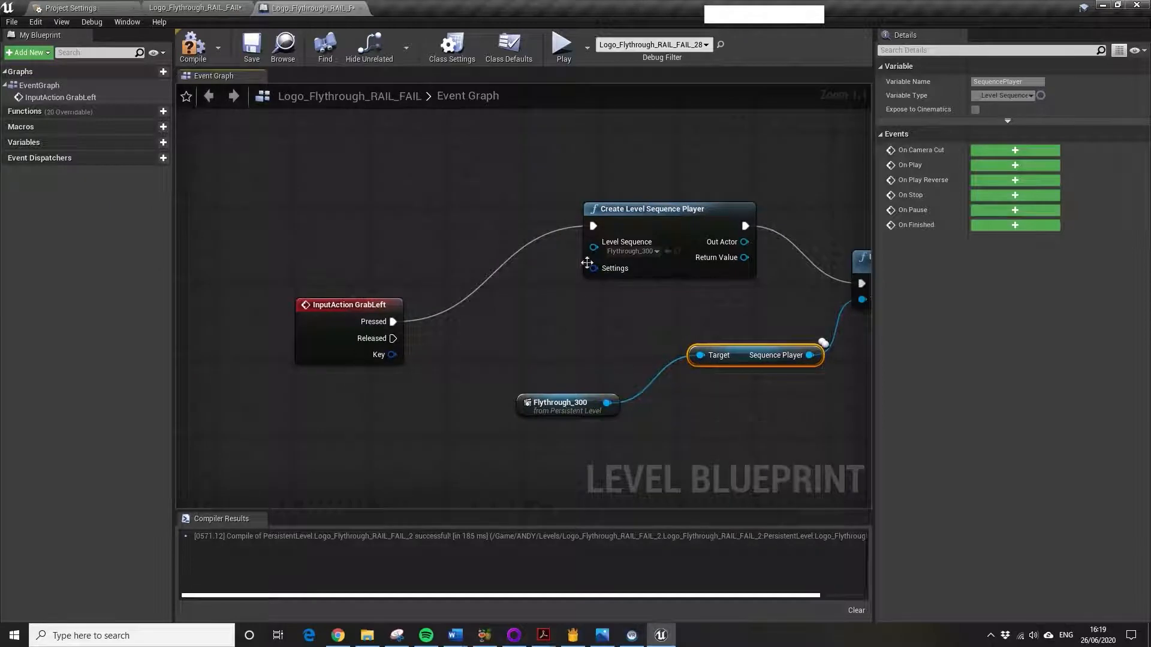
right_click_drag(587, 262, 758, 379)
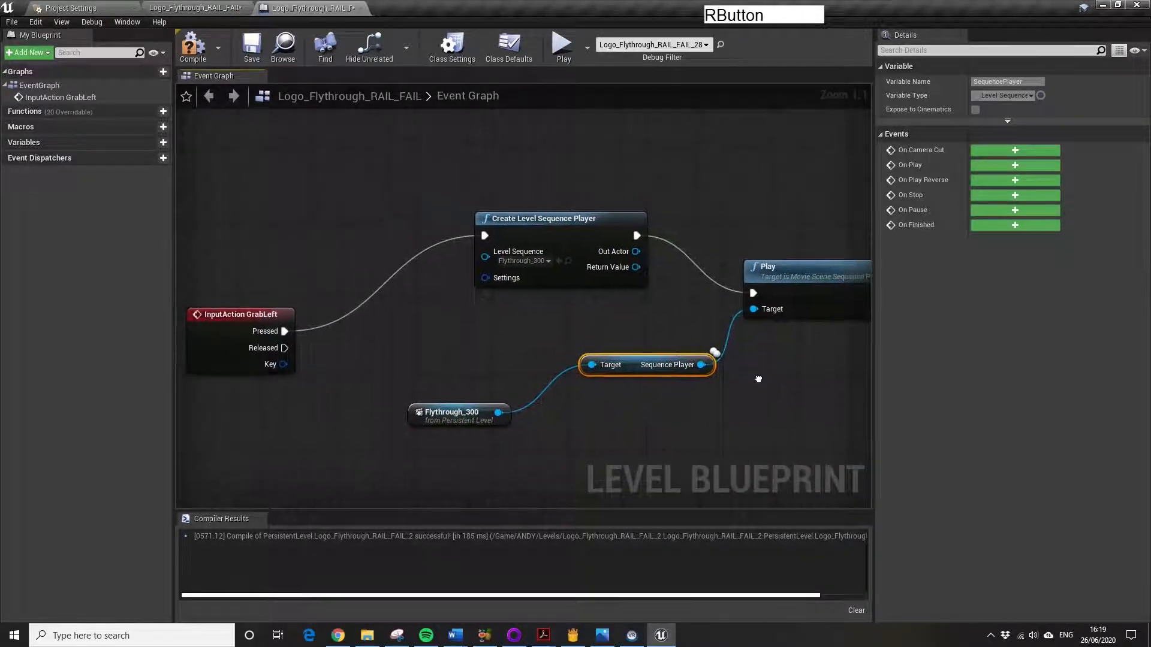
left_click(193, 47)
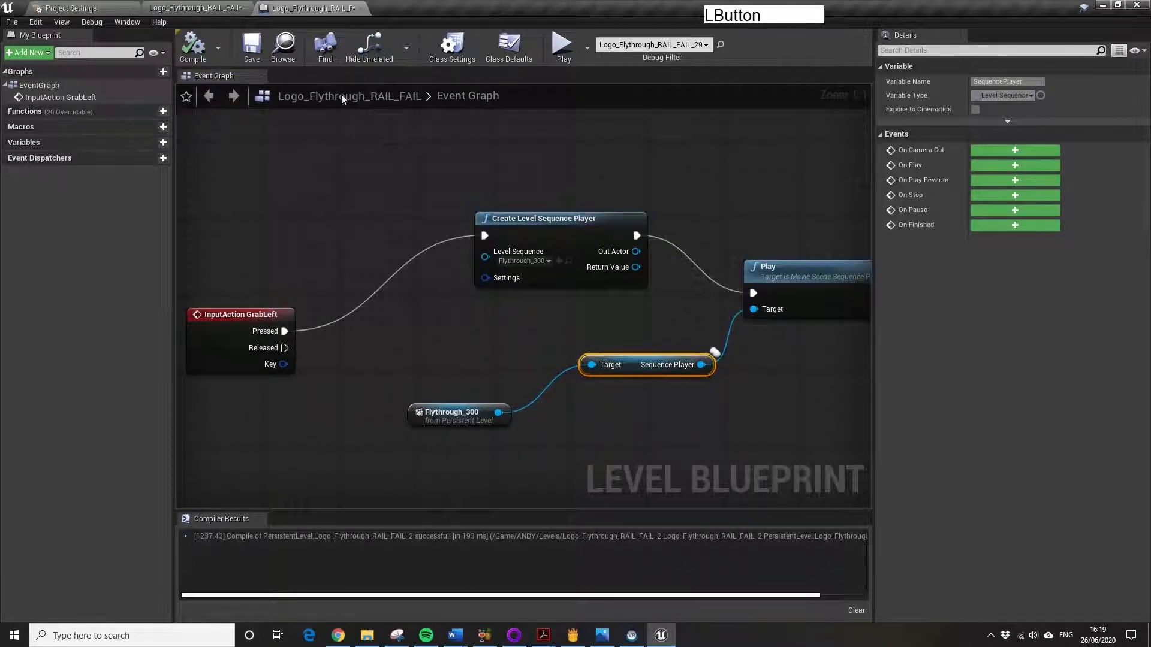
- Return to the level editor and scrub the Flythrough_300 sequence back to about 0.03 seconds
left_click(193, 8)
right_click_drag(532, 237, 392, 249)
key("d")
key("w")
key("a")
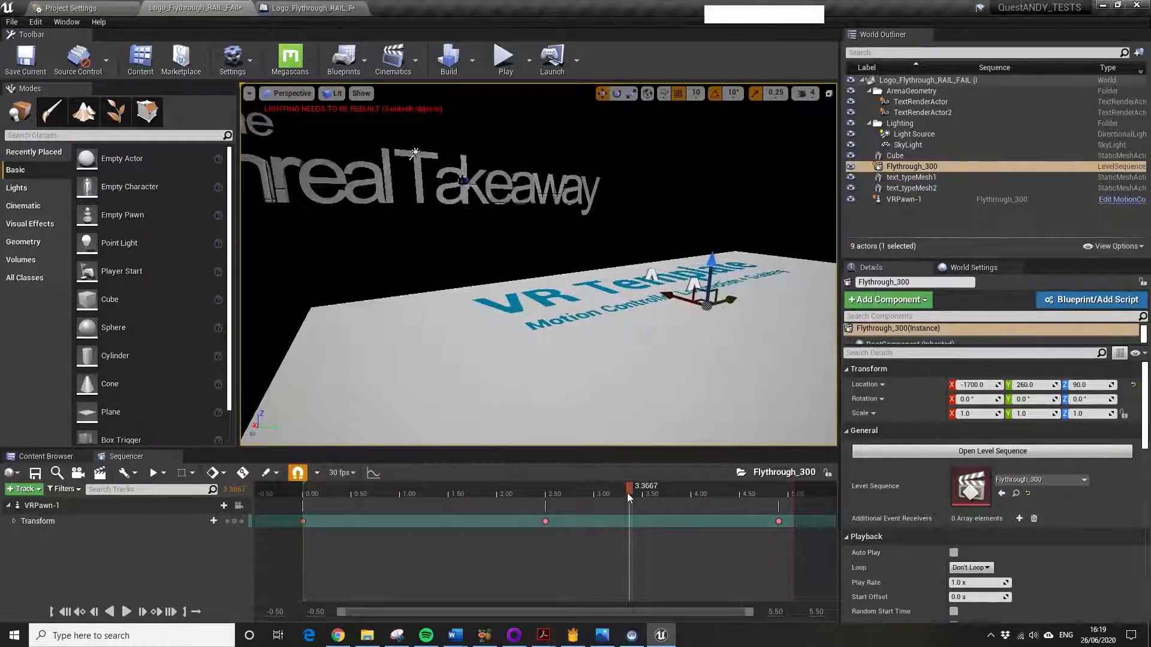
left_click_drag(628, 494, 307, 505)
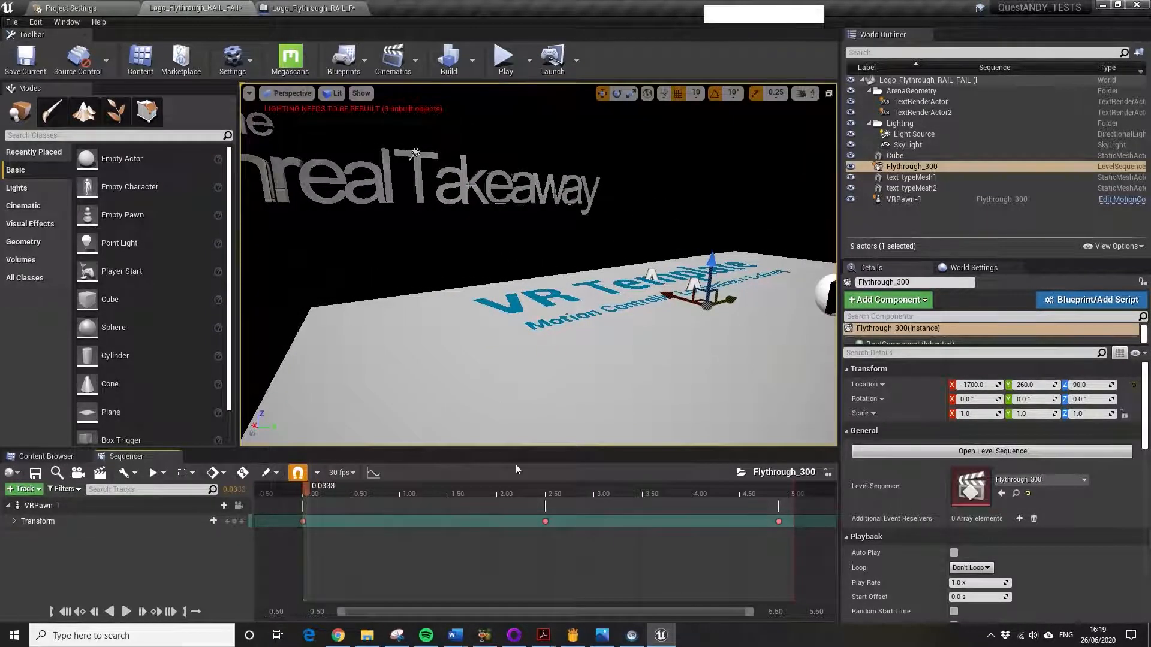
- Select the VR pawn in the level and view its flight path towards the Unreal Takeaway logo
mouse_move(511, 300)
right_mouse_down()
mouse_move(540, 315)
mouse_move(513, 307)
right_mouse_up()
left_click(739, 233)
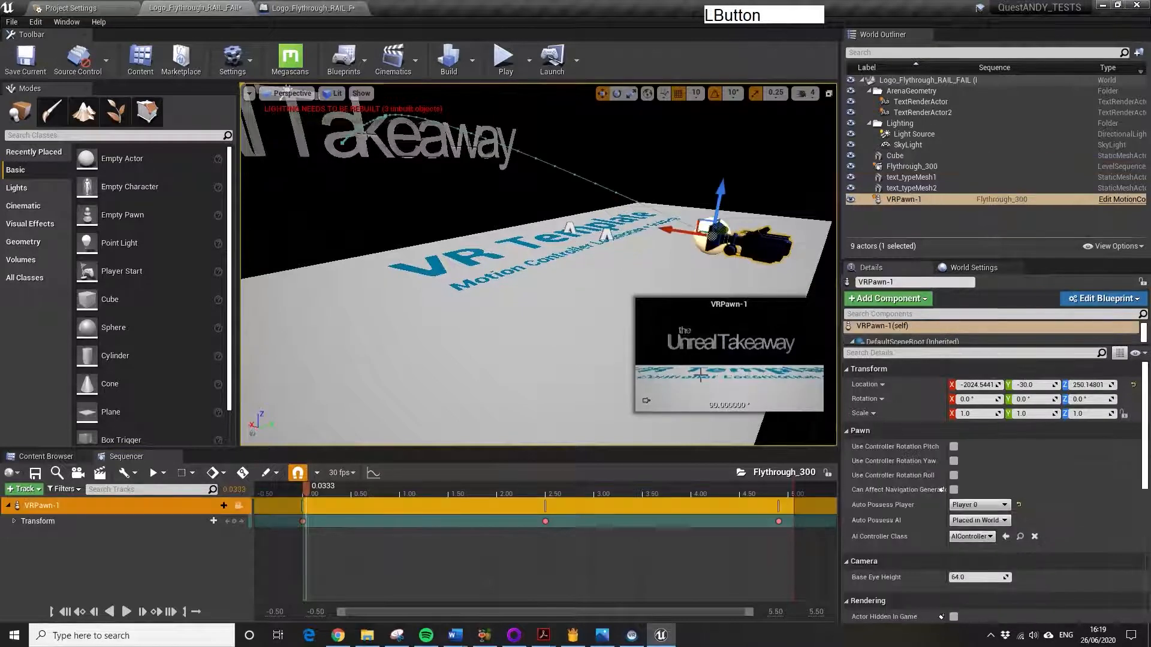
right_click_drag(507, 158, 487, 149)
key("d")
right_click_drag(623, 354, 593, 352)
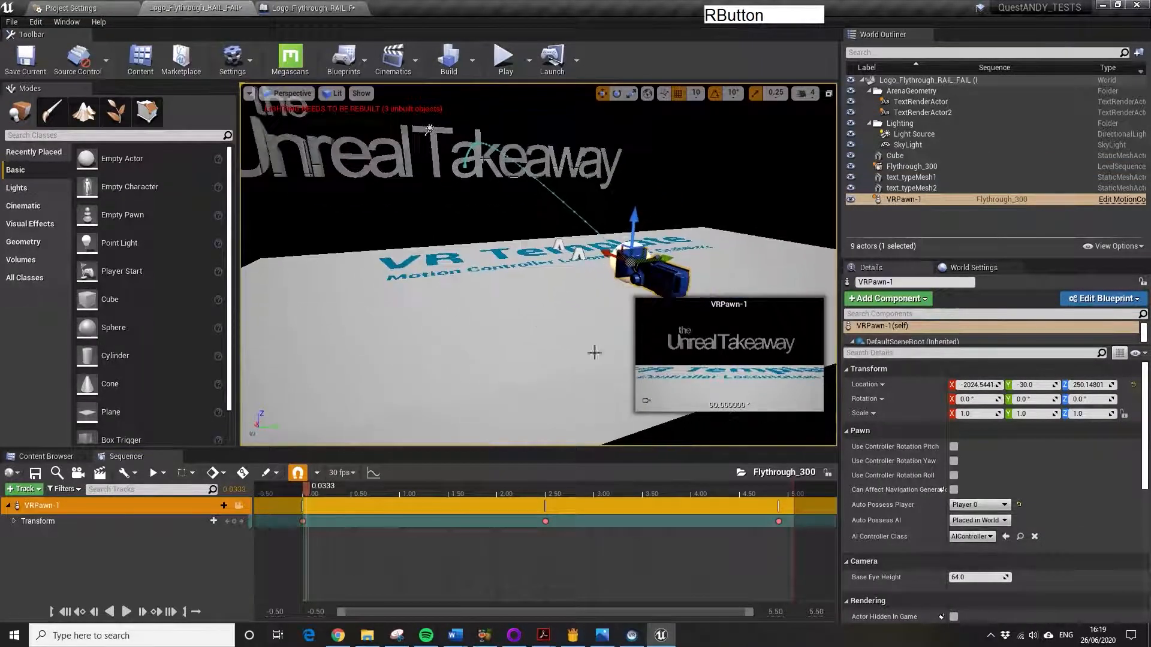
right_click_drag(516, 250, 518, 251)
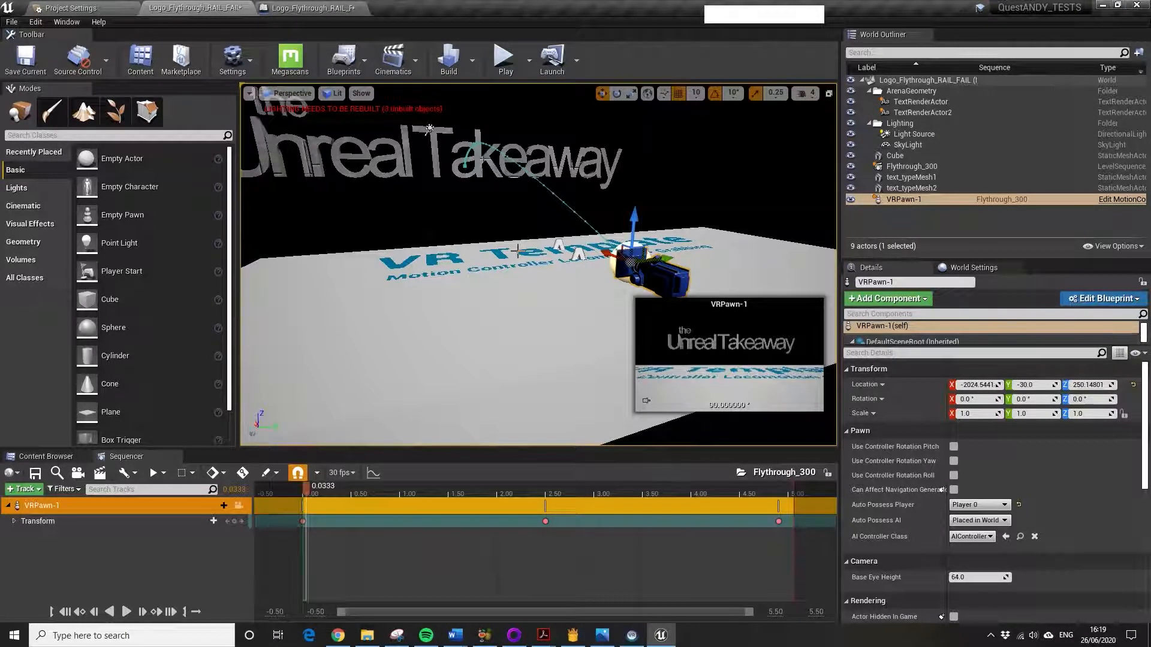
- Launch the project on the connected Quest headset, saving the Logo_Flythrough_RAIL_FAIL_2 level, and show the build's output log
key("alt+F9")
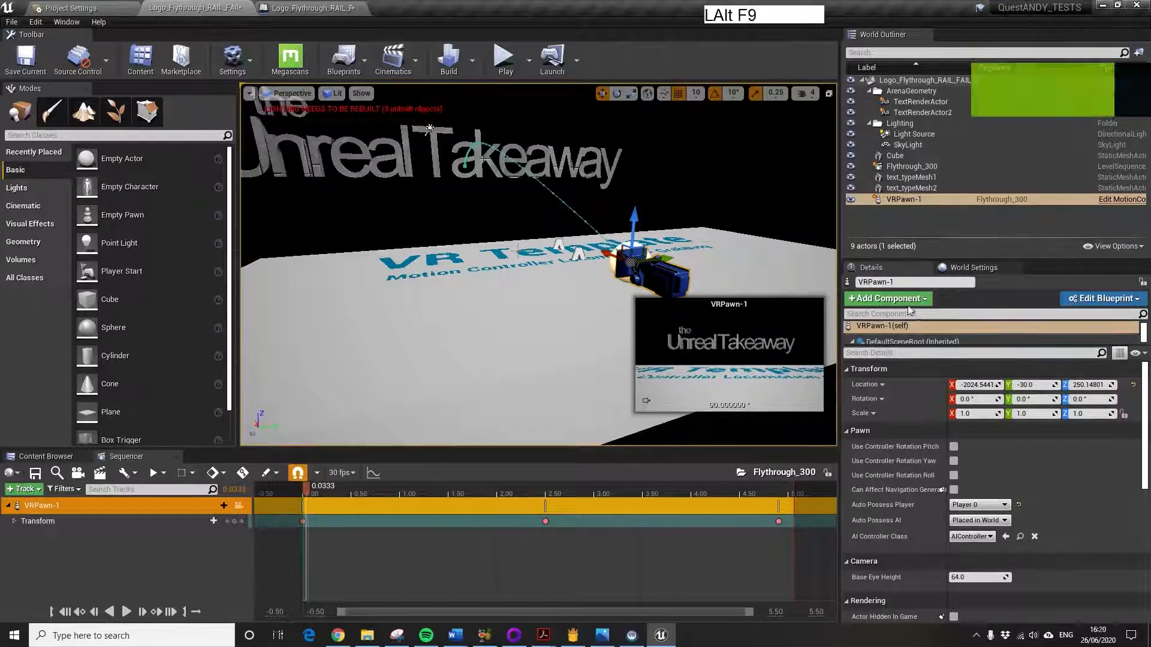
left_click(579, 60)
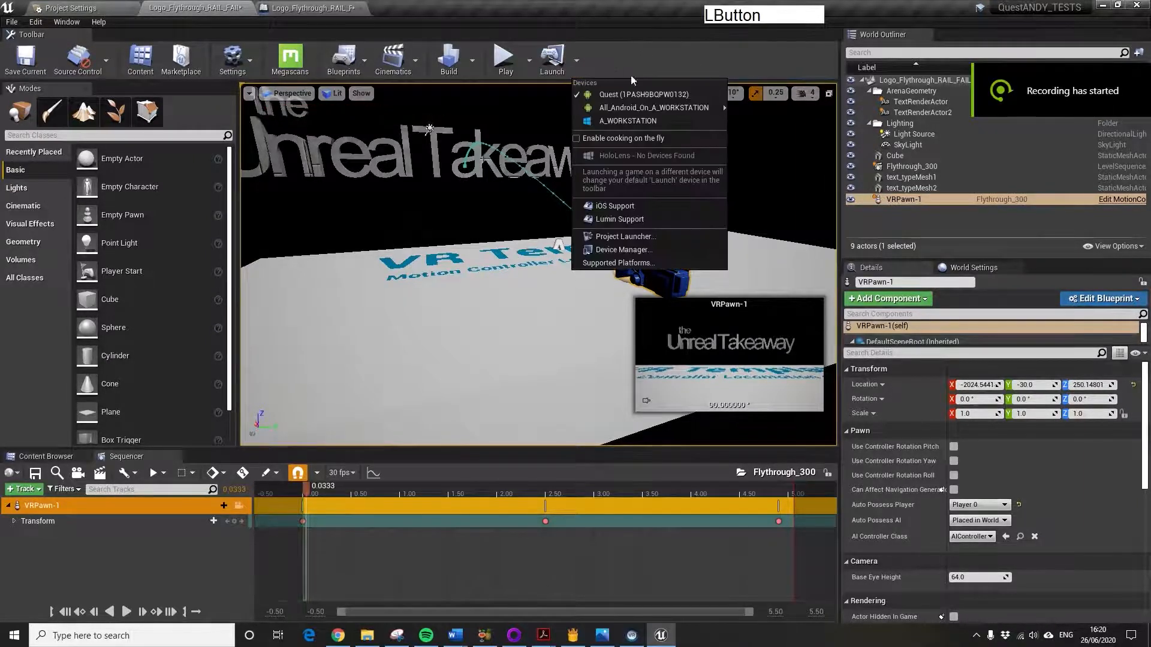
left_click(656, 96)
left_click(644, 423)
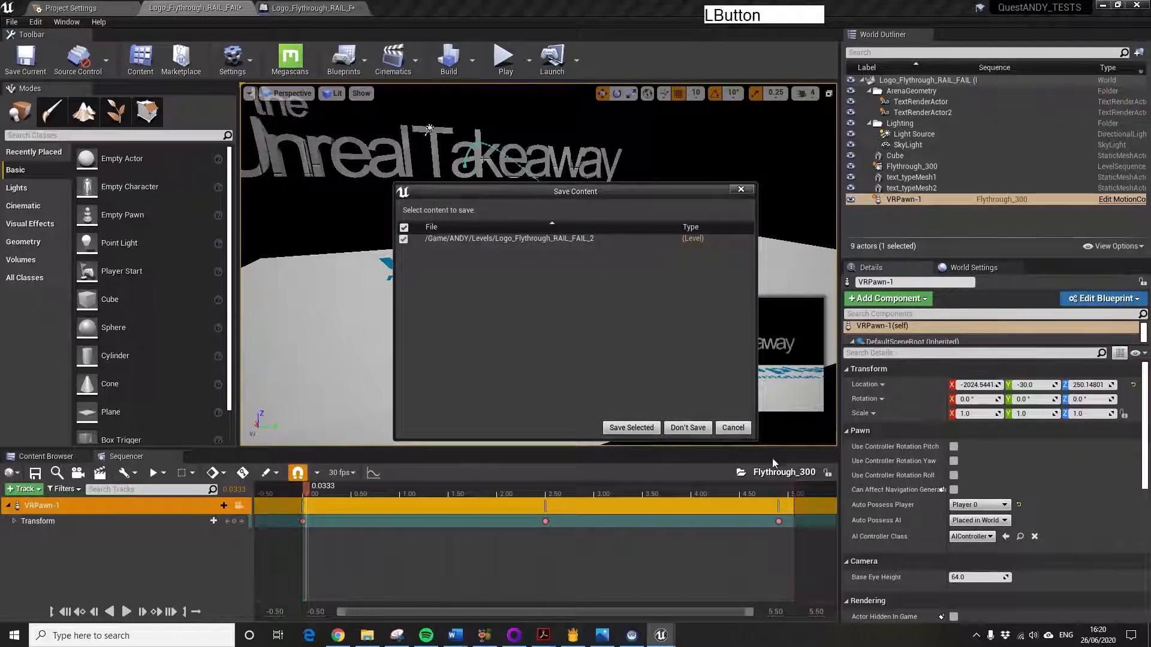
left_click(632, 427)
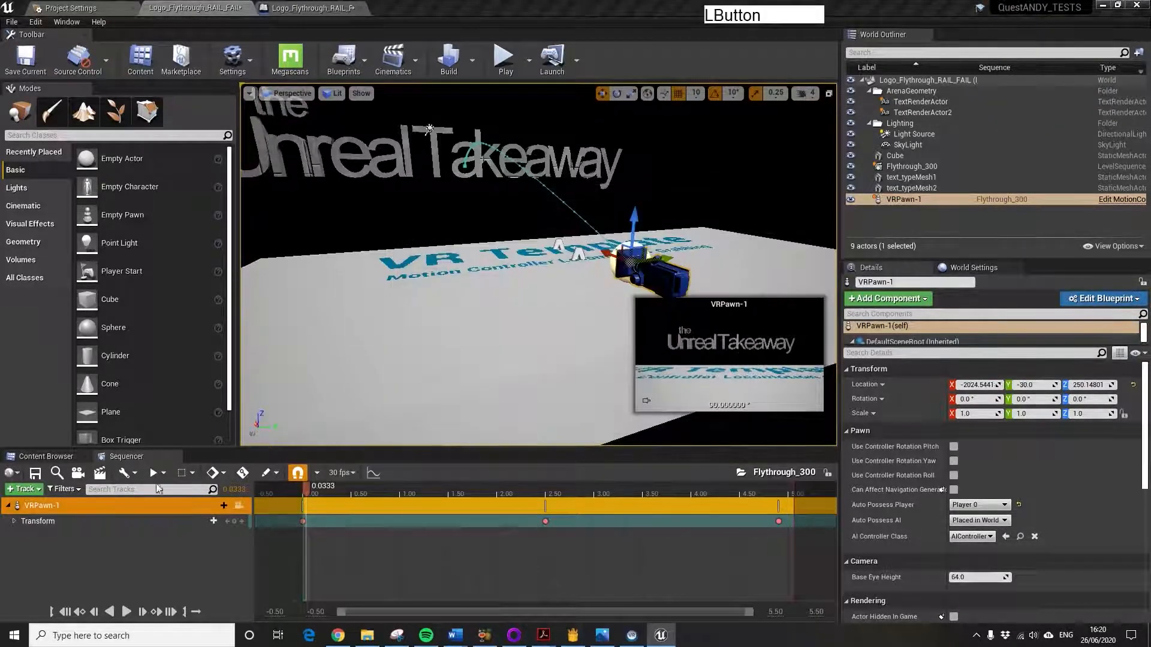
left_click(46, 460)
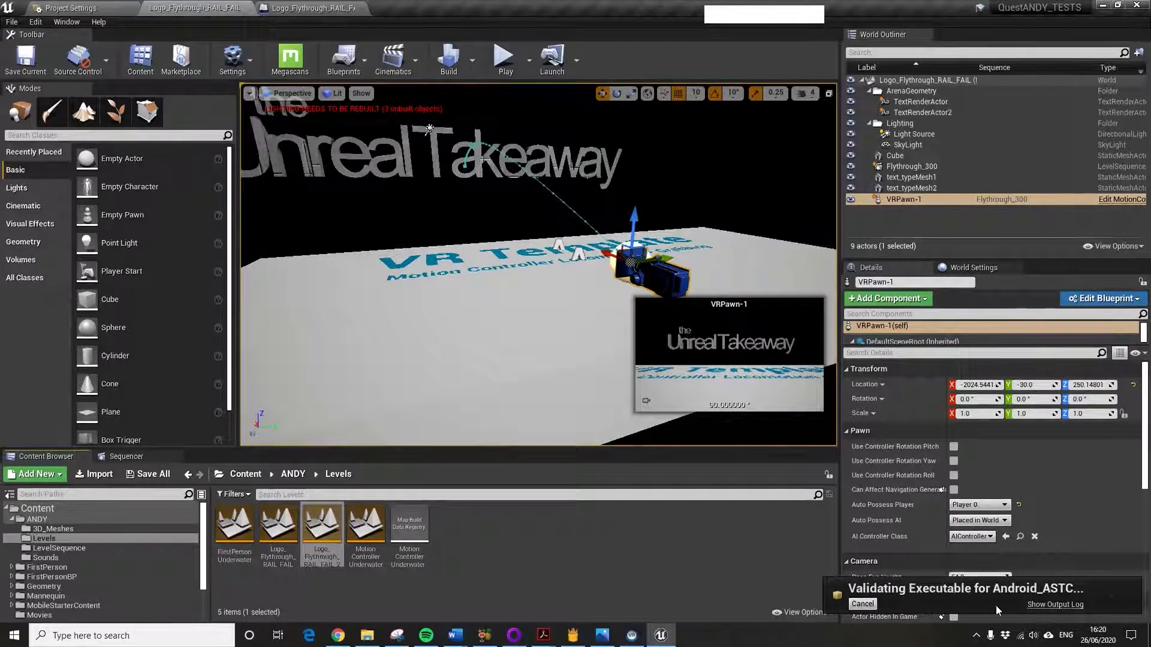
left_click(1055, 604)
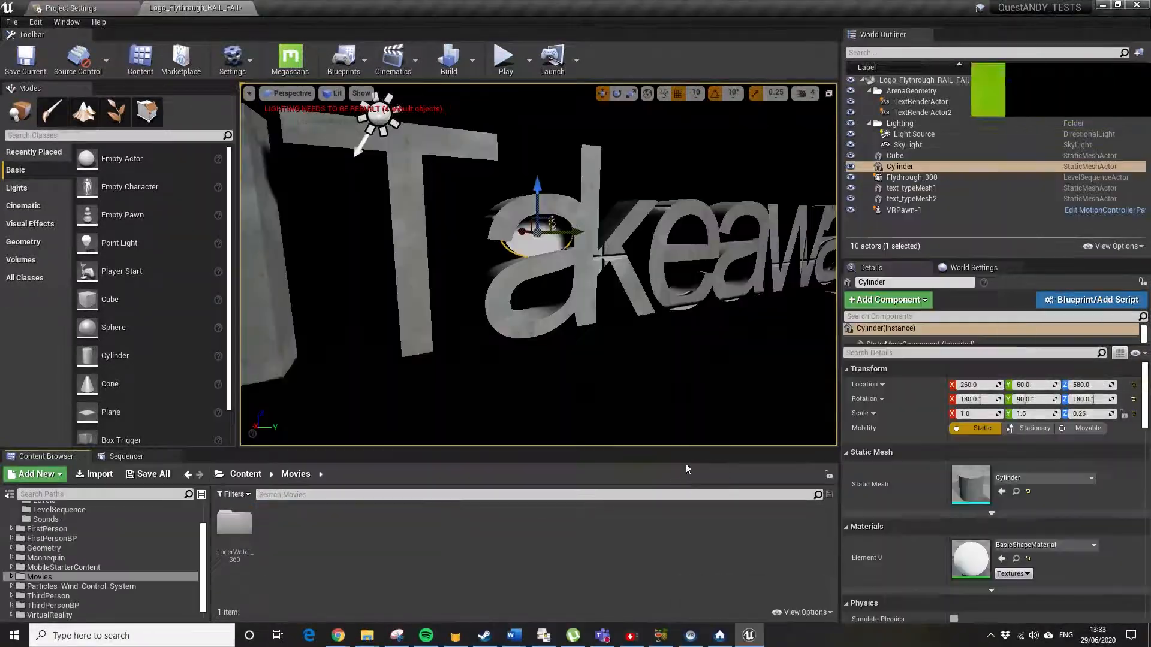
right_click_drag(641, 341, 792, 339)
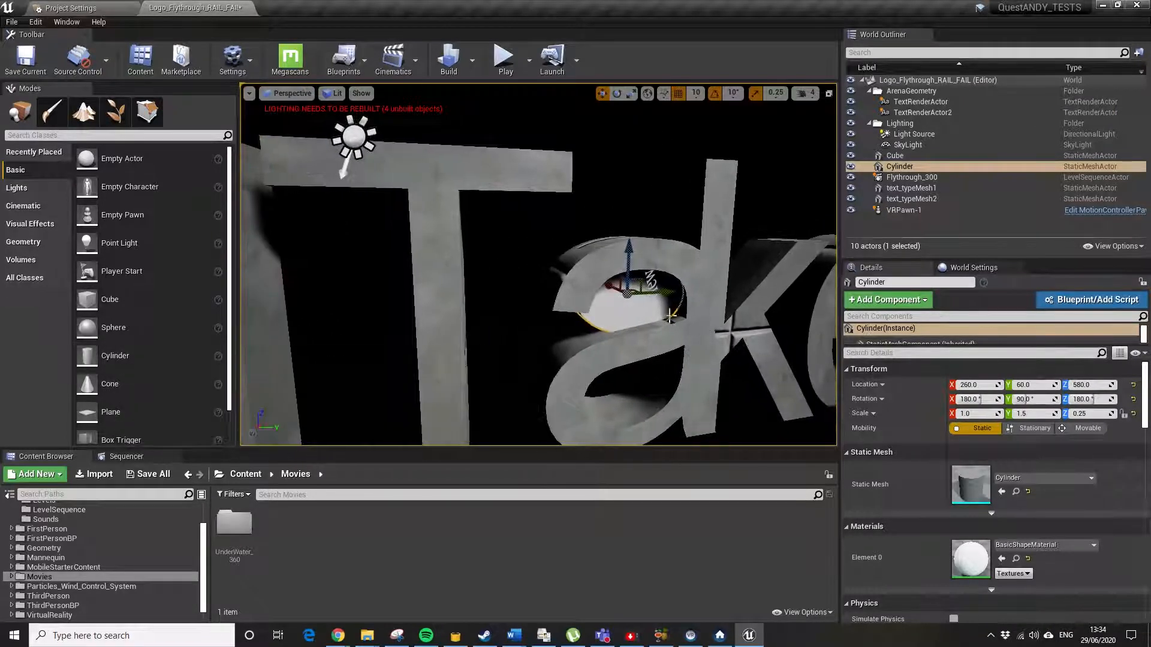
right_click_drag(603, 304, 651, 296)
mouse_move(439, 302)
right_mouse_down()
mouse_move(519, 299)
mouse_move(408, 300)
mouse_move(540, 323)
mouse_move(630, 318)
mouse_move(462, 294)
mouse_move(444, 279)
mouse_move(455, 275)
mouse_move(425, 270)
mouse_move(480, 273)
mouse_move(438, 287)
right_mouse_up()
key("s")
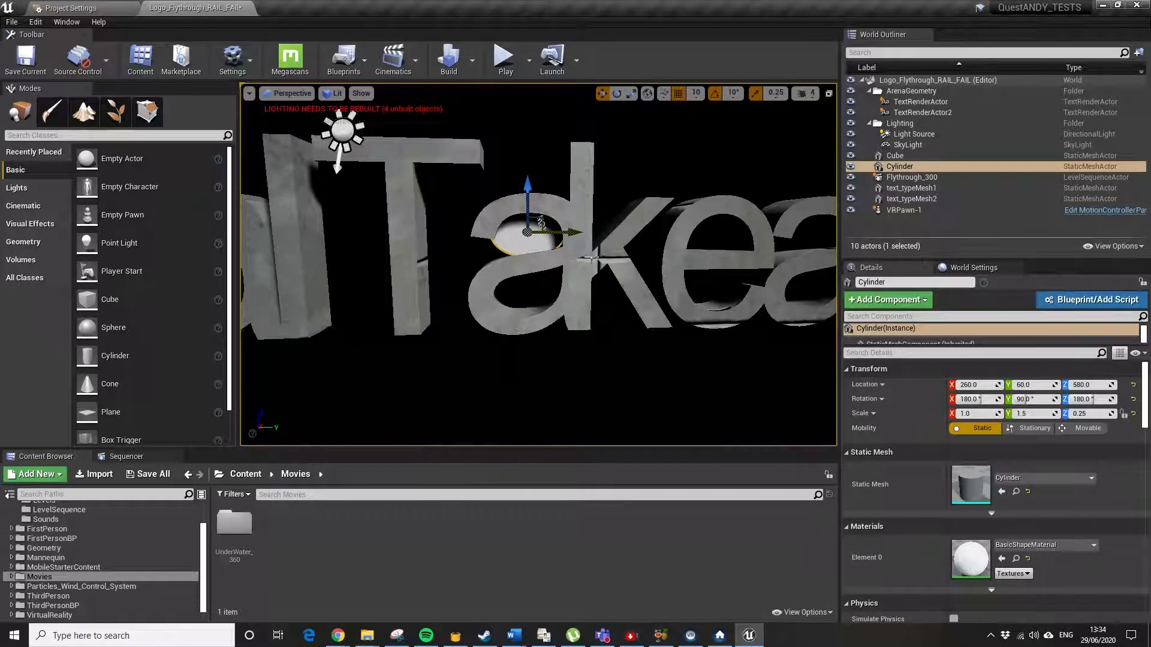
- Switch to Chrome, check the licence of the Water Caustics II stock footage on YouTube, and return to Unreal Editor
mouse_move(338, 636)
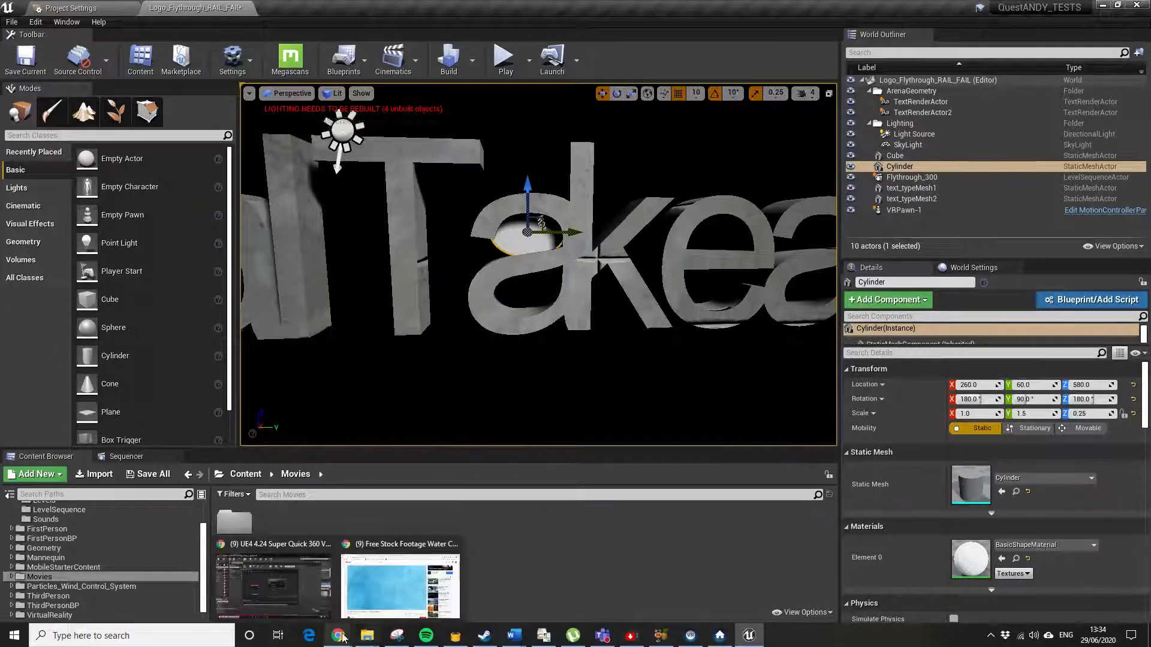
left_click(400, 584)
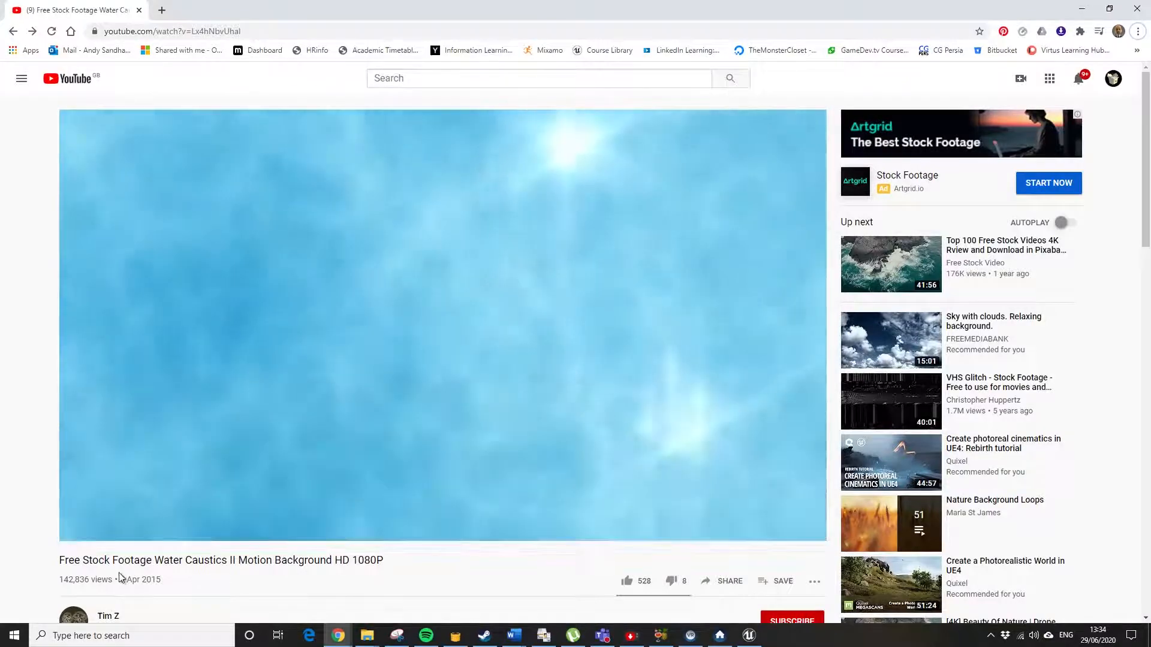
scroll(137, 610, "down", 4)
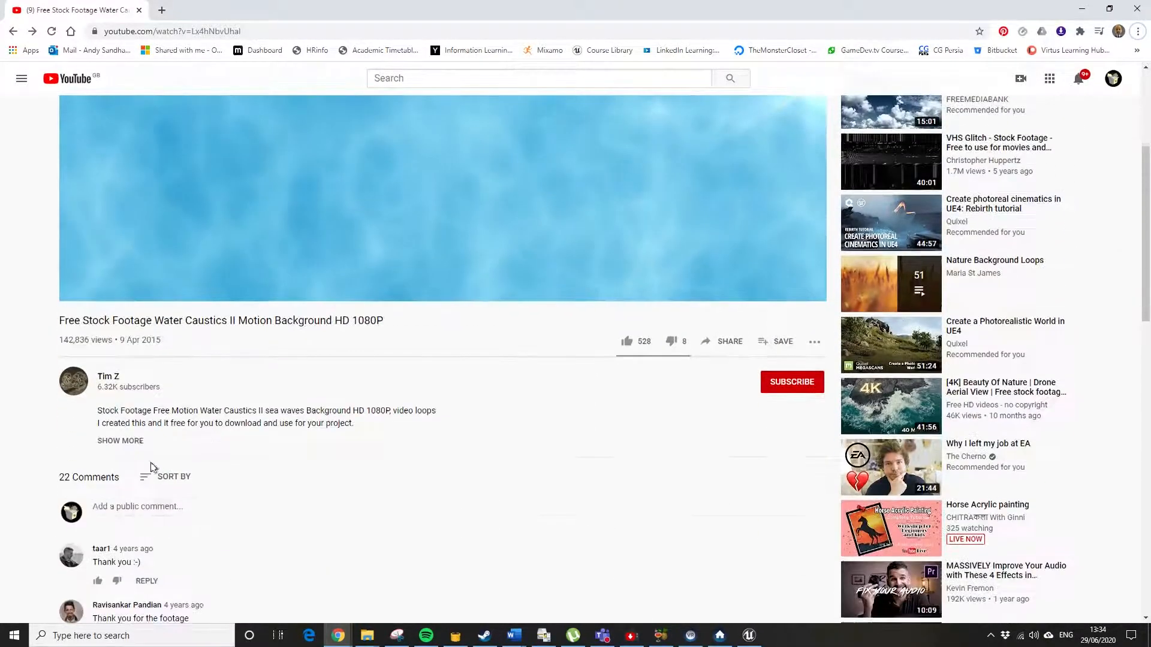
left_click(133, 442)
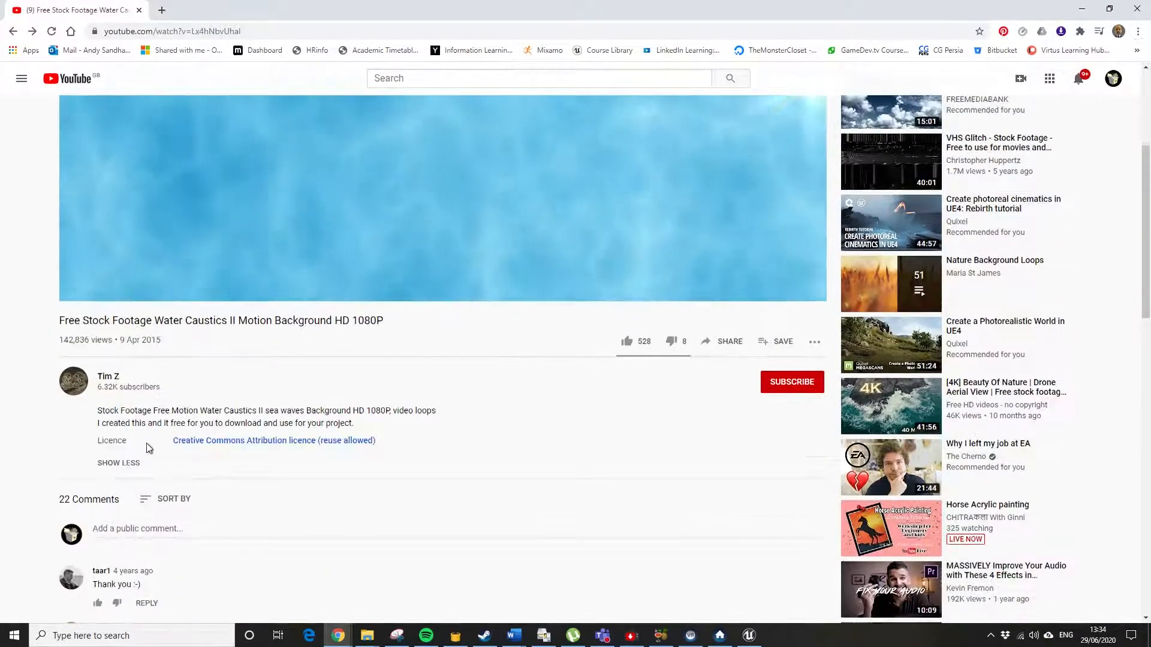
scroll(405, 454, "up", 4)
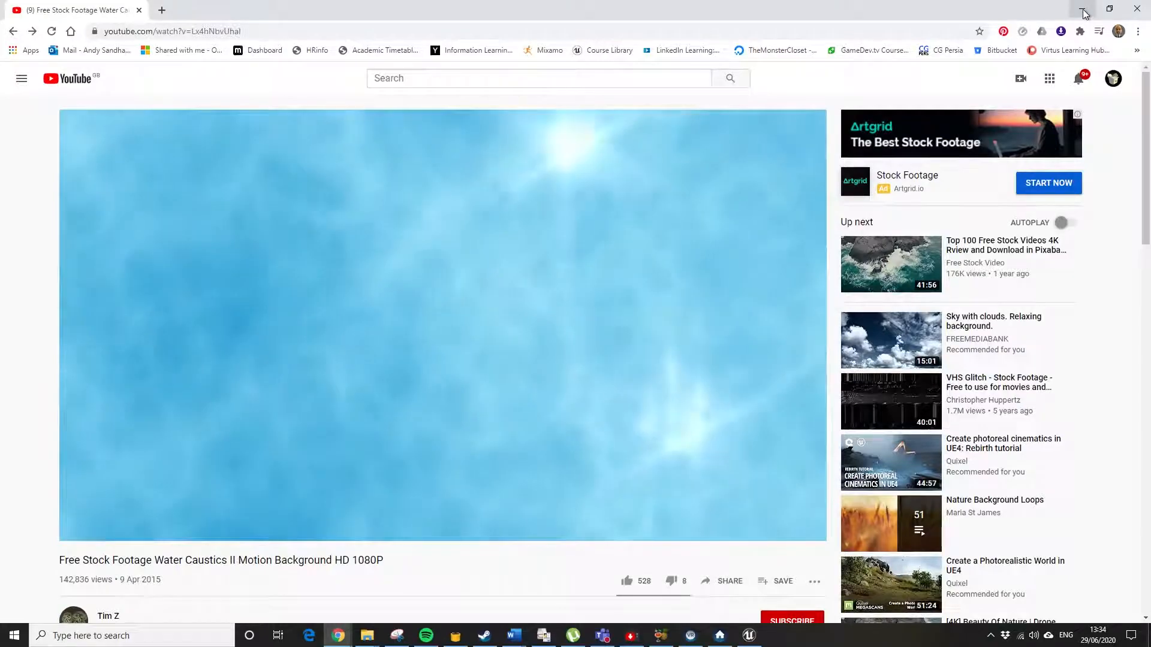
left_click(1083, 9)
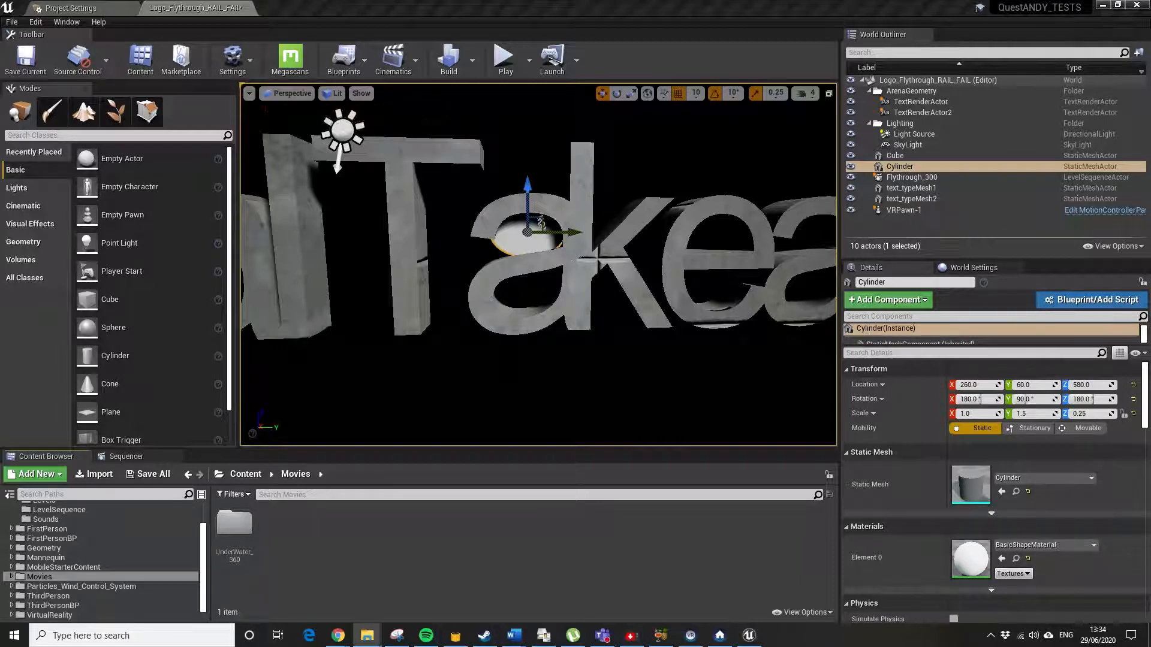
- Bring the Water Caustics II stock video into the Movies content folder as a media source and rename it Cautics
left_click_drag(322, 552, 321, 553)
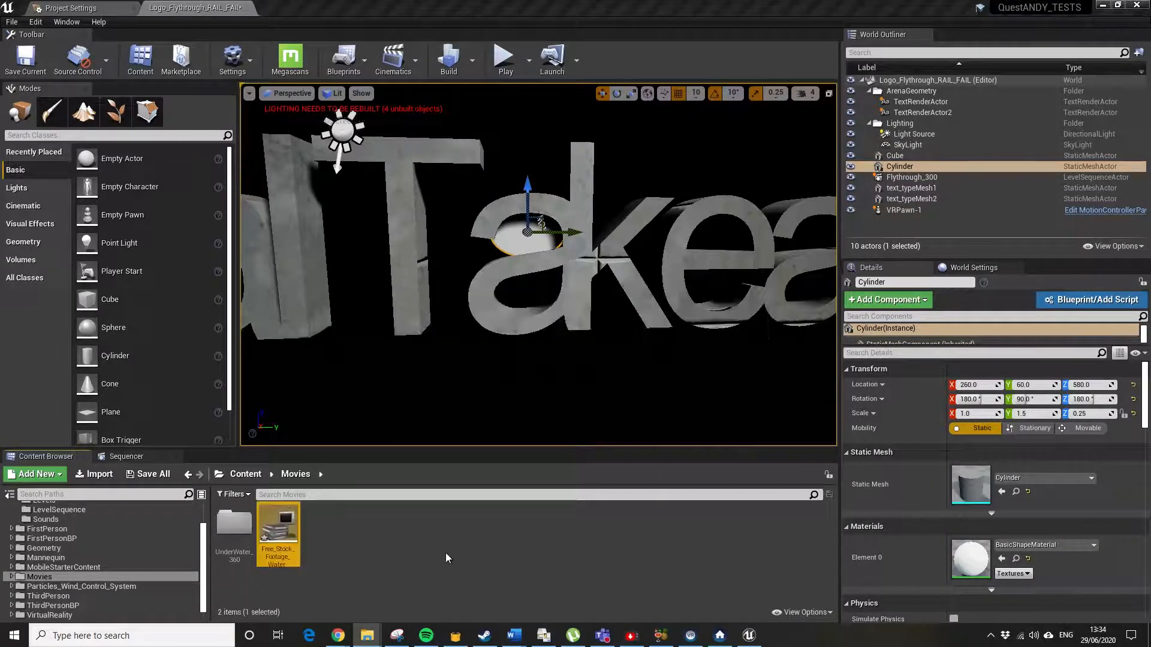
left_click(284, 557)
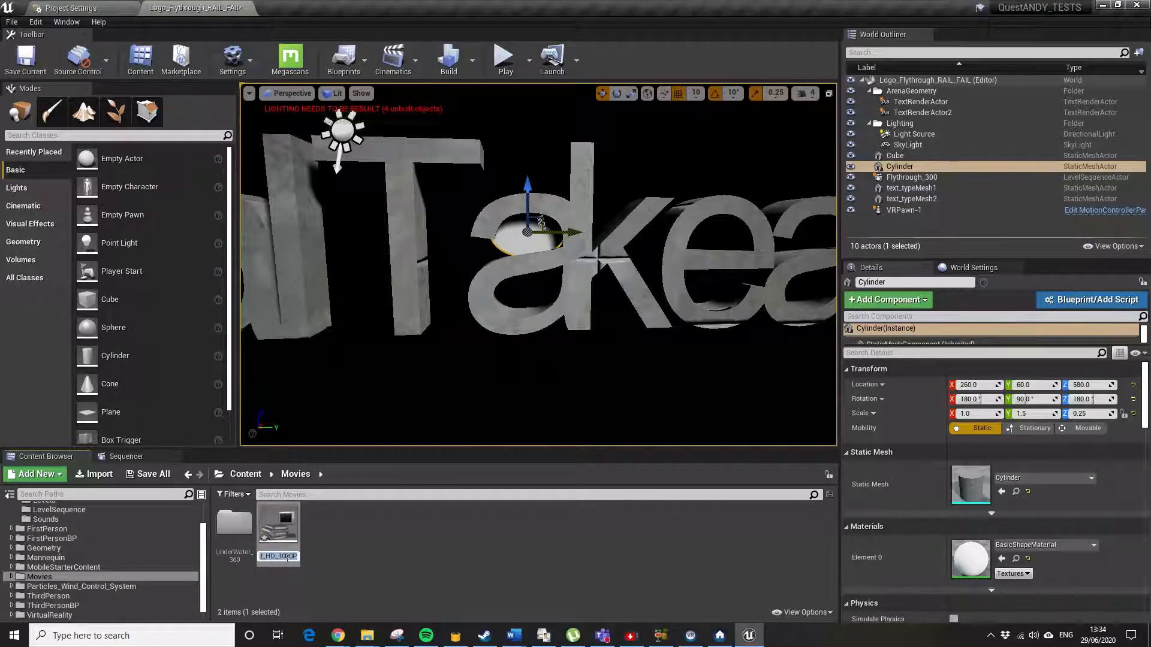
type("cA")
key("BackSpace")
key("BackSpace")
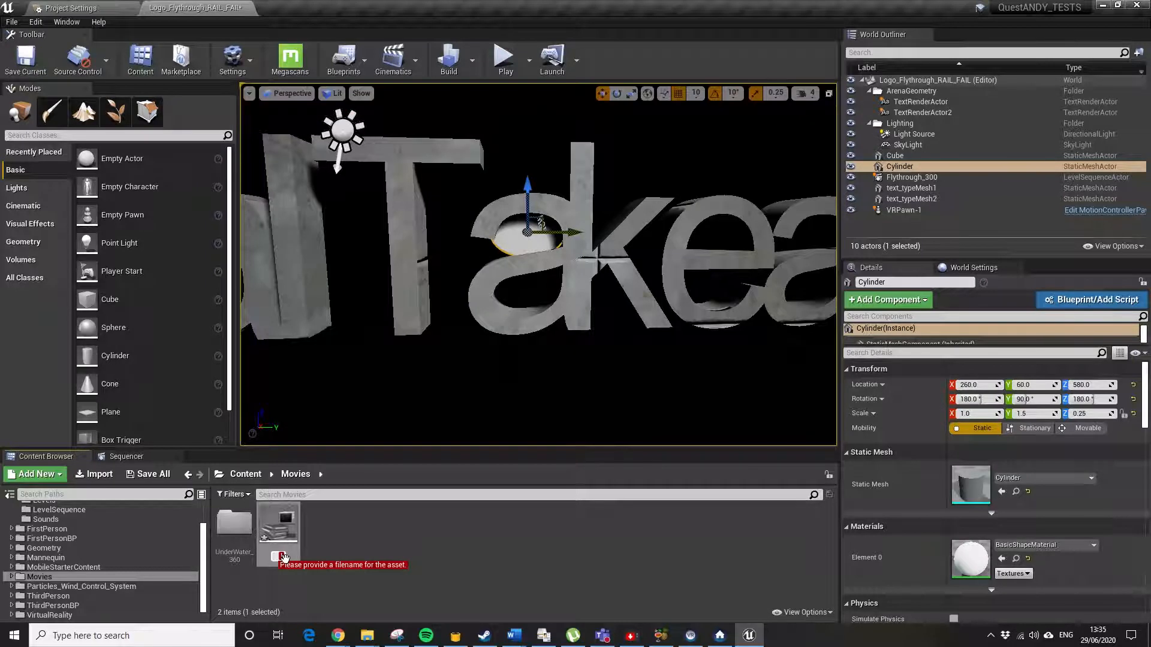
type("Caustics")
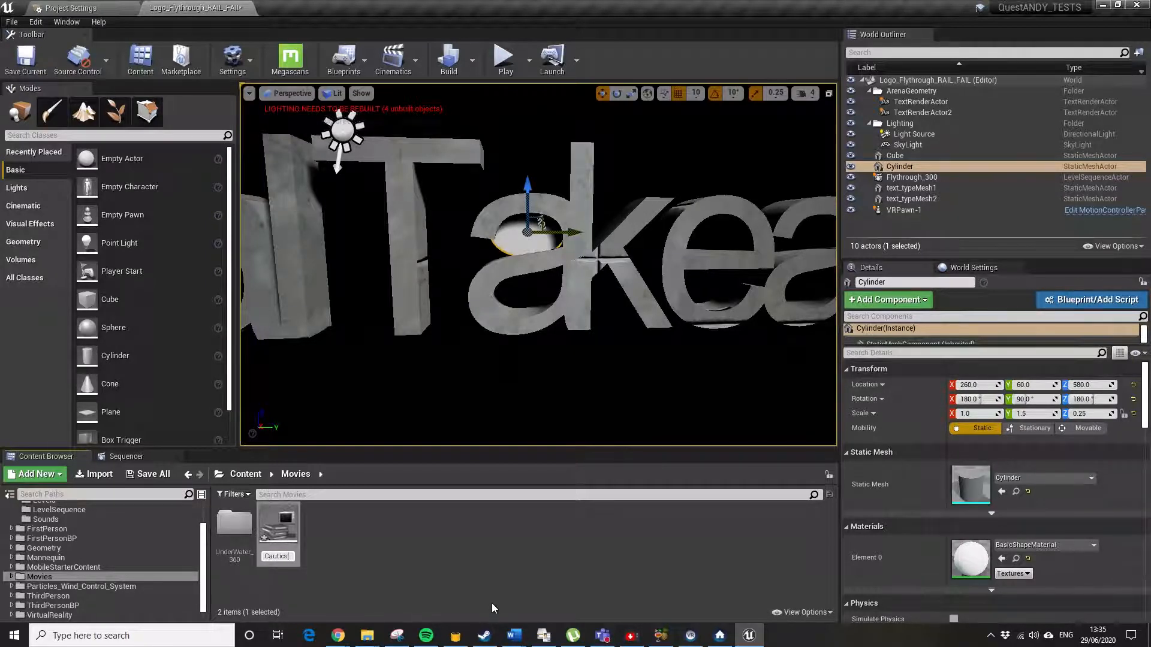
key("Return")
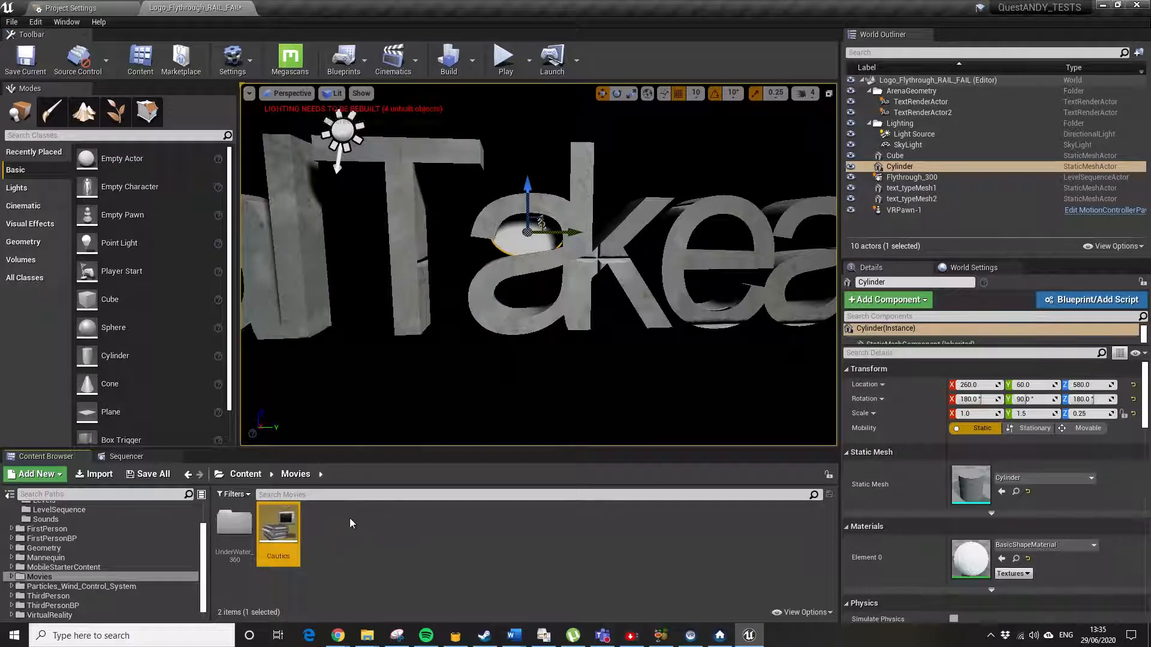
- Show the Cautics asset's location on disk and copy the Water Caustics II video file into the project's Content\Movies folder
right_click(364, 552)
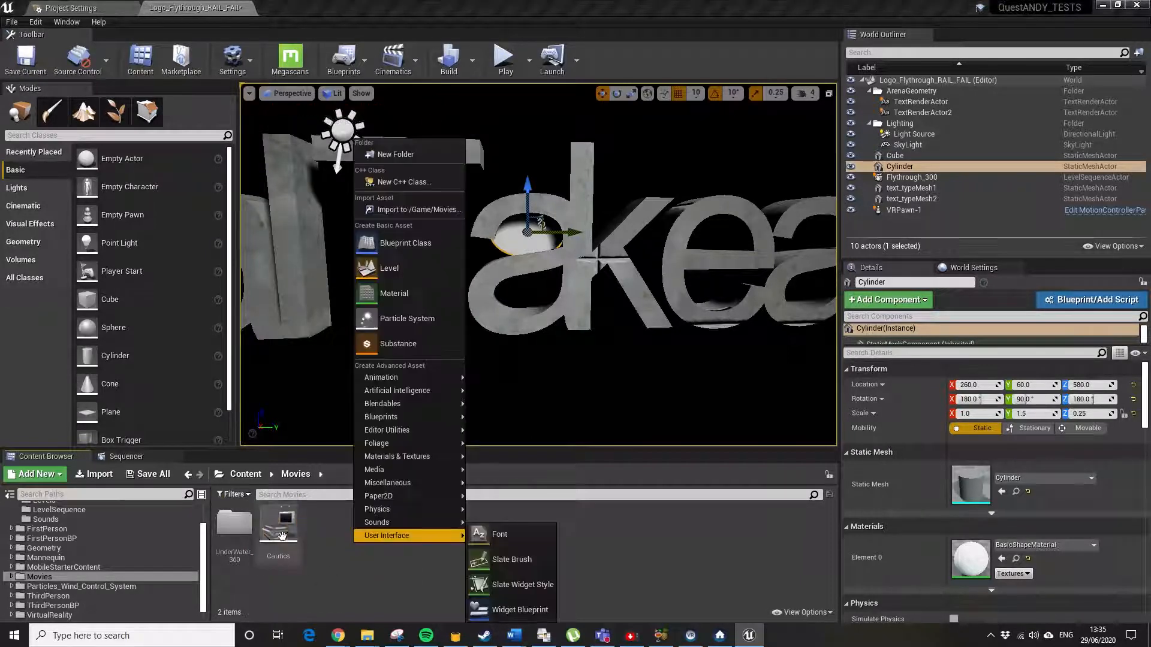
right_click(282, 535)
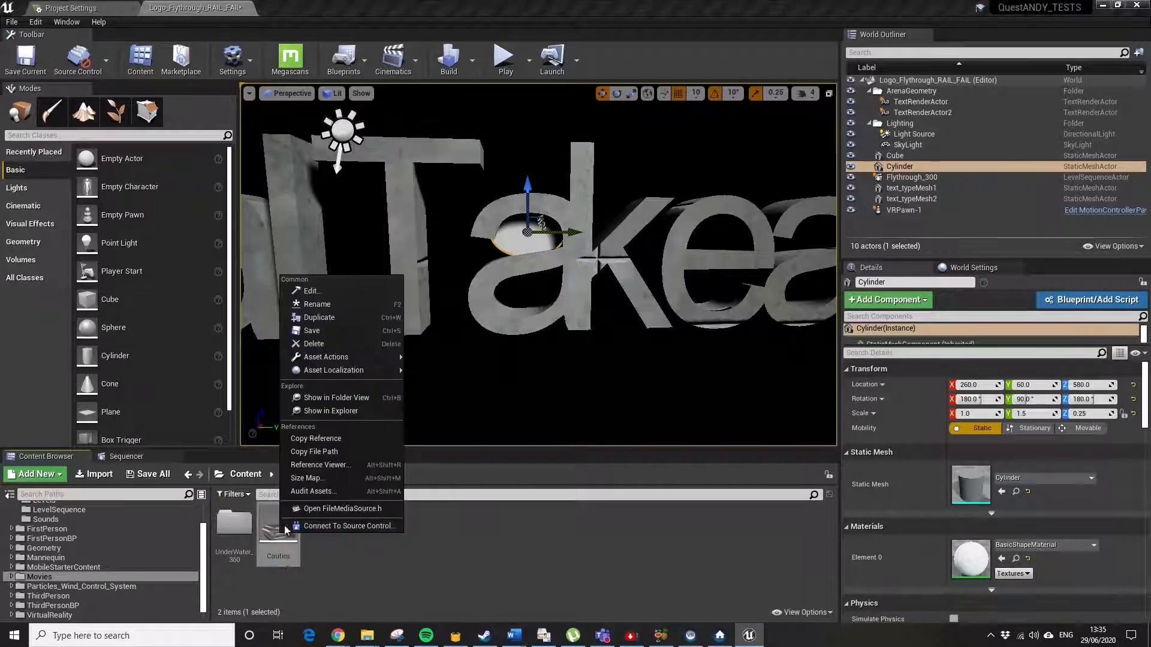
left_click(352, 399)
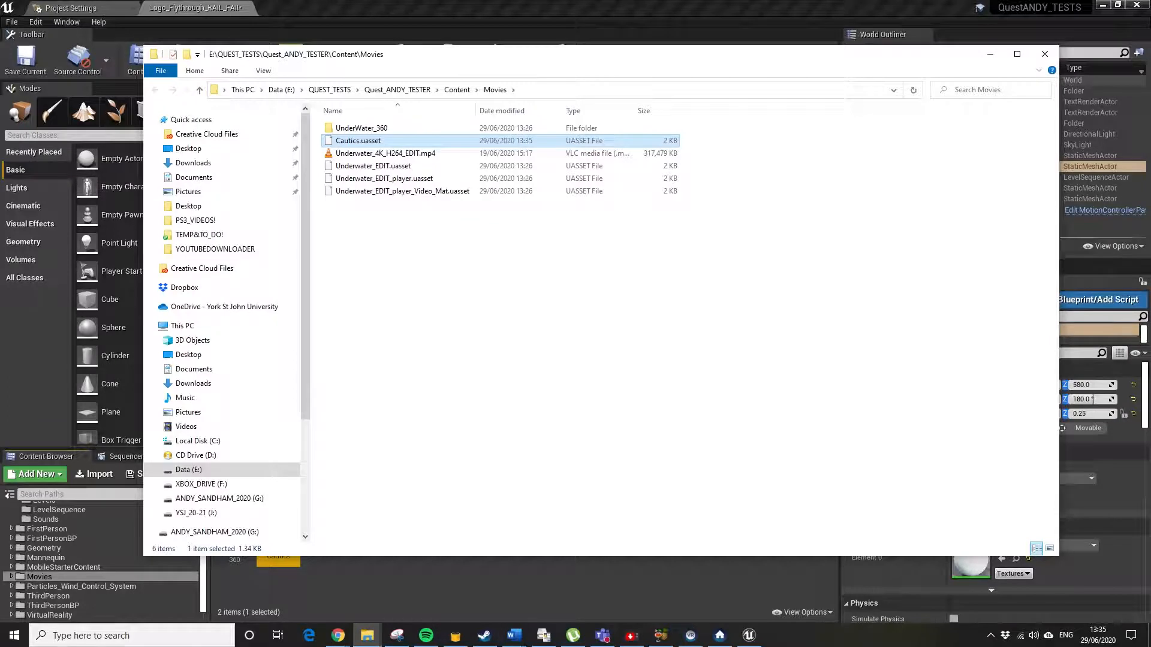
left_click_drag(385, 153, 527, 279)
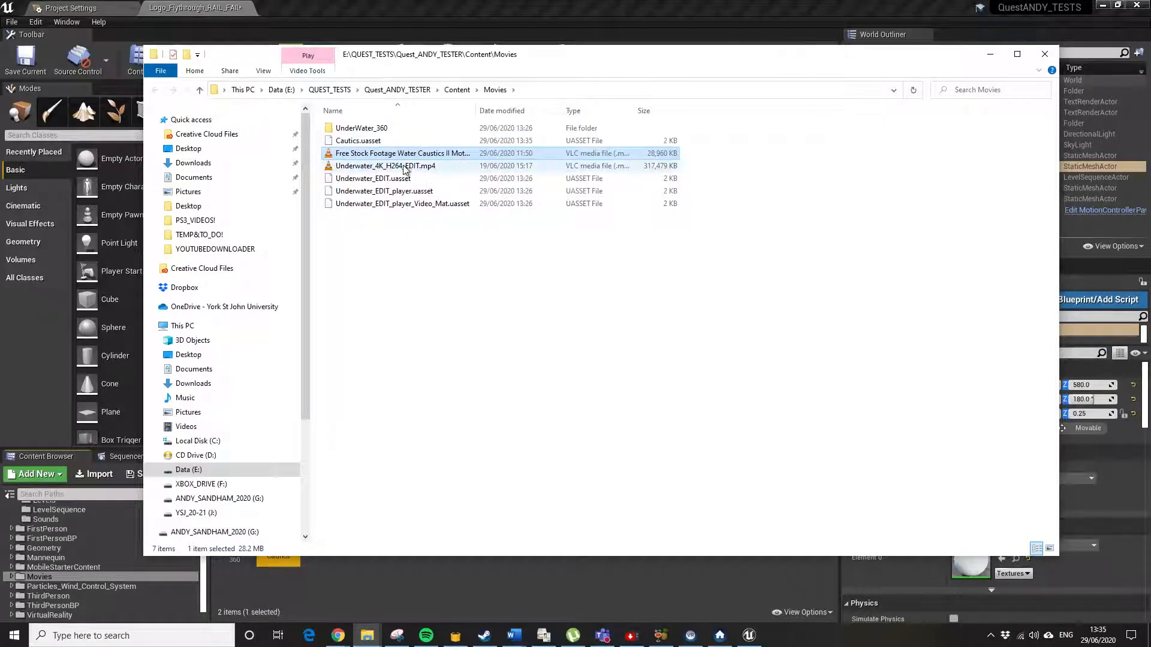
left_click(1044, 54)
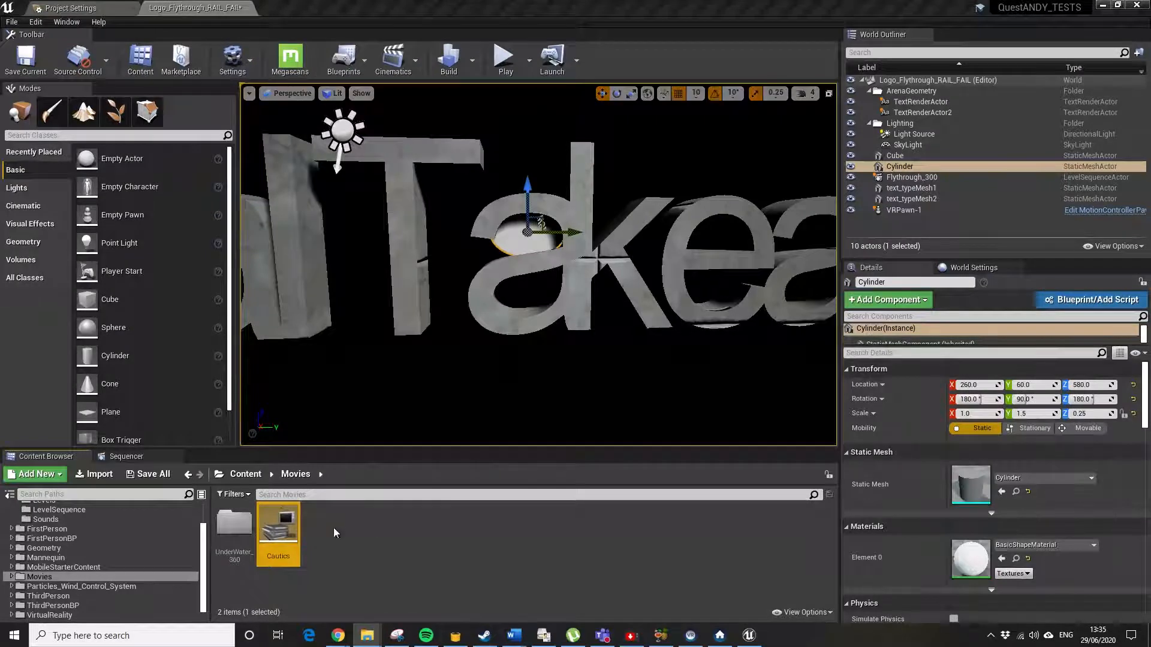
- Point the Cautics media source at the Water Caustics II video in the project's Content\Movies folder and save the asset
double_click(296, 542)
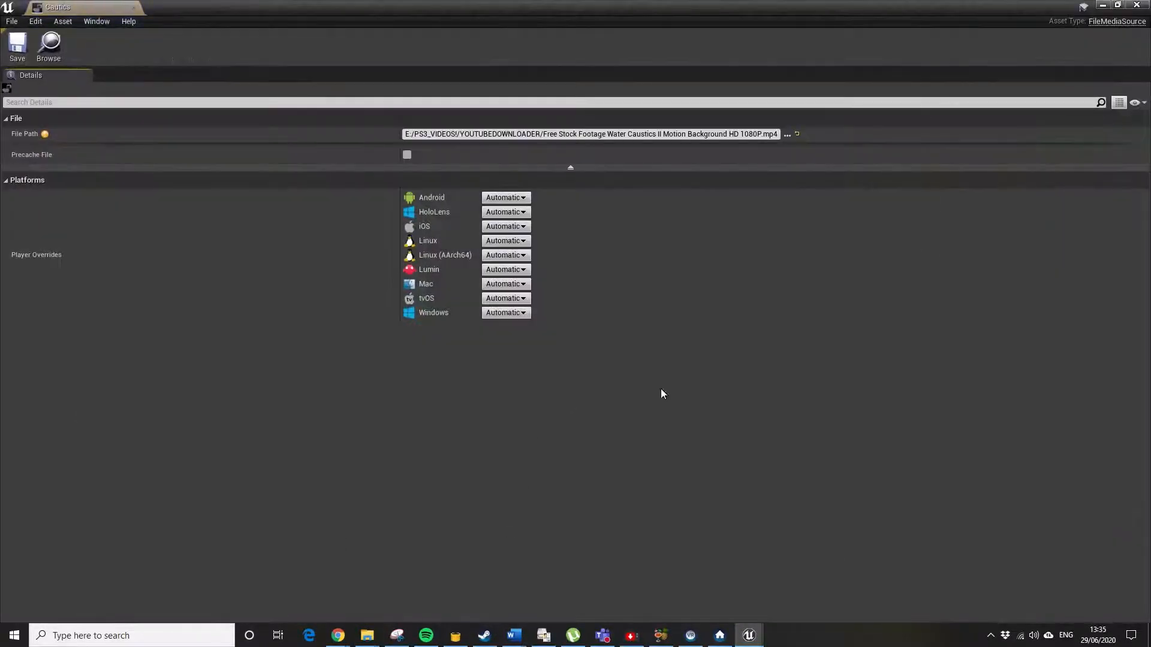
left_click(786, 135)
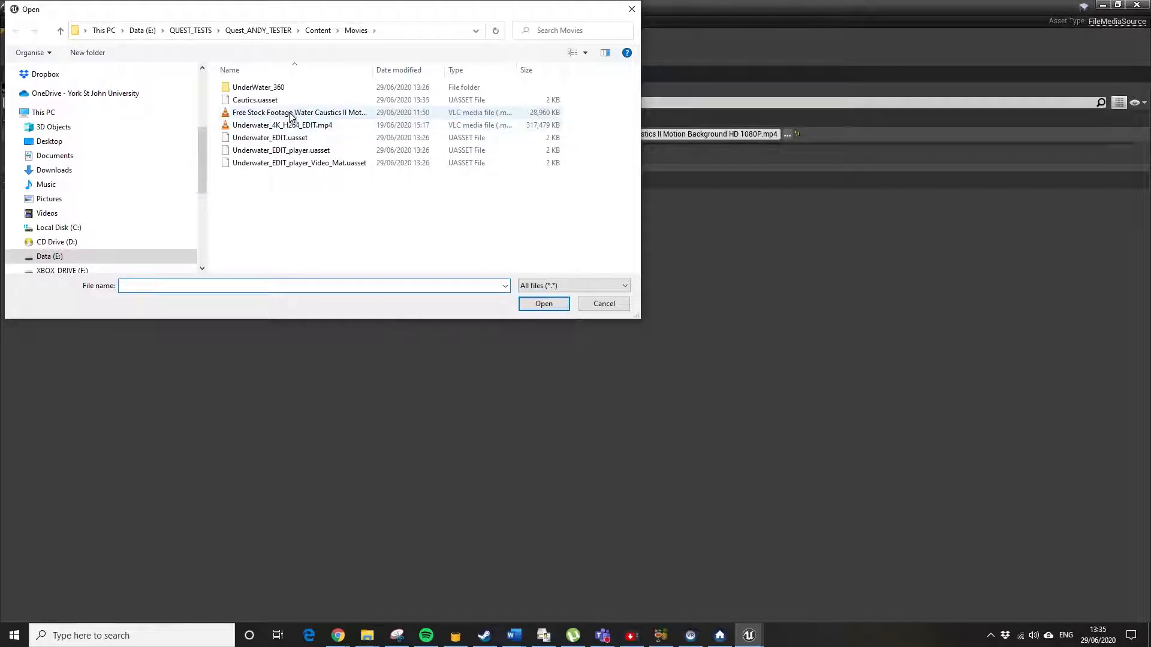
left_click(294, 114)
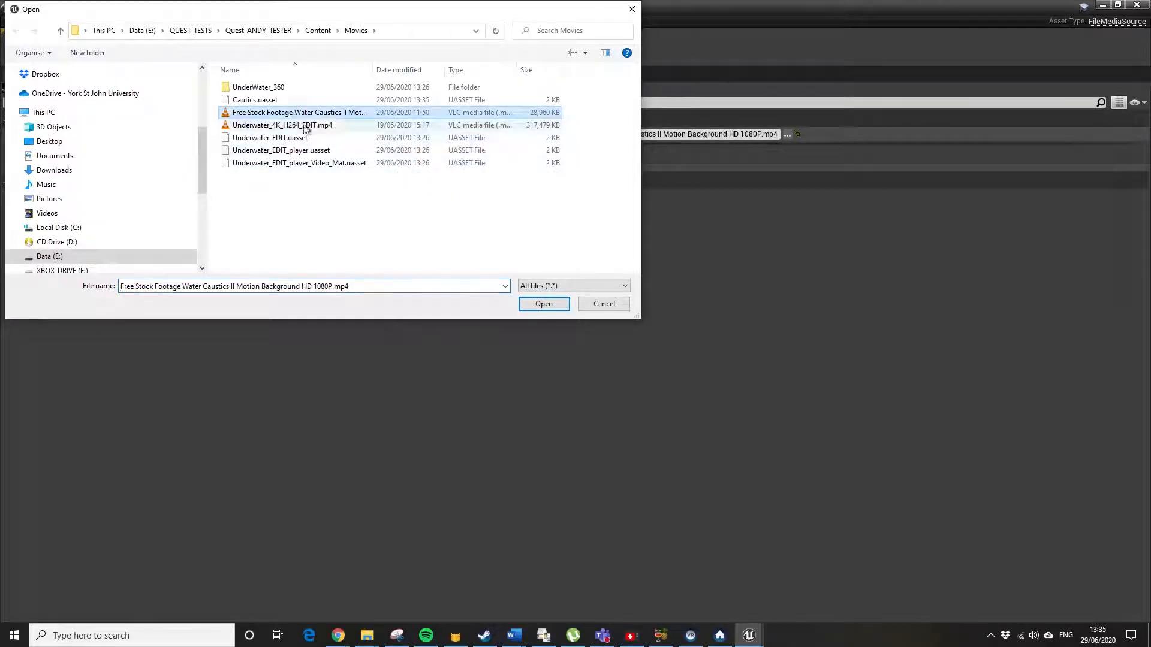
double_click(298, 114)
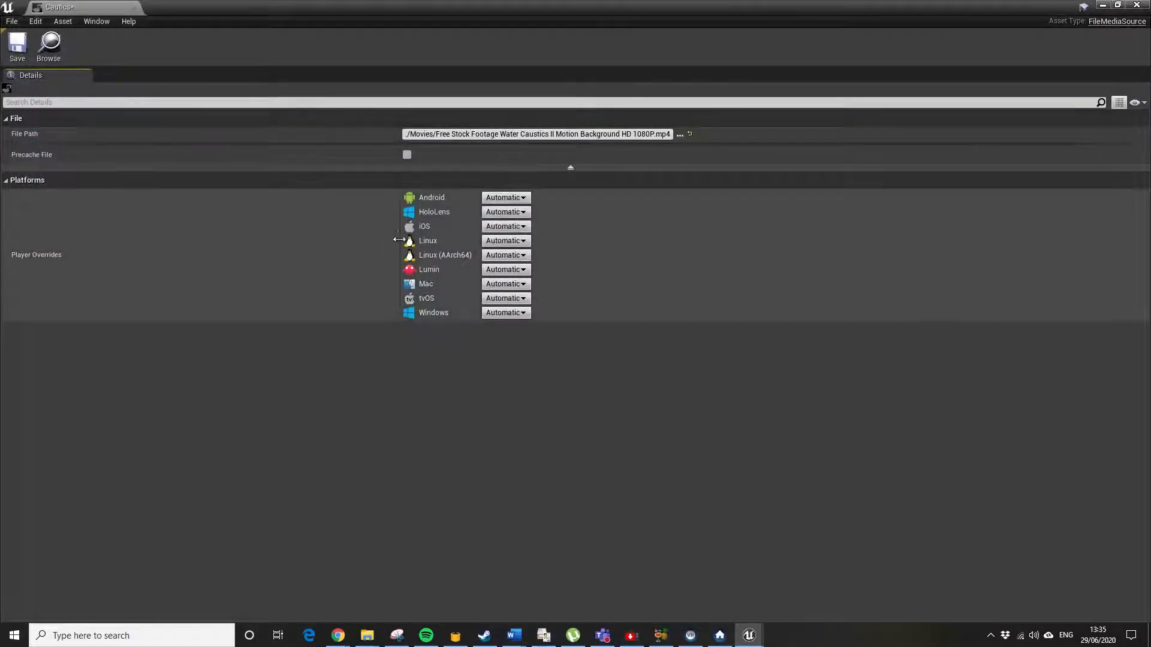
left_click(17, 47)
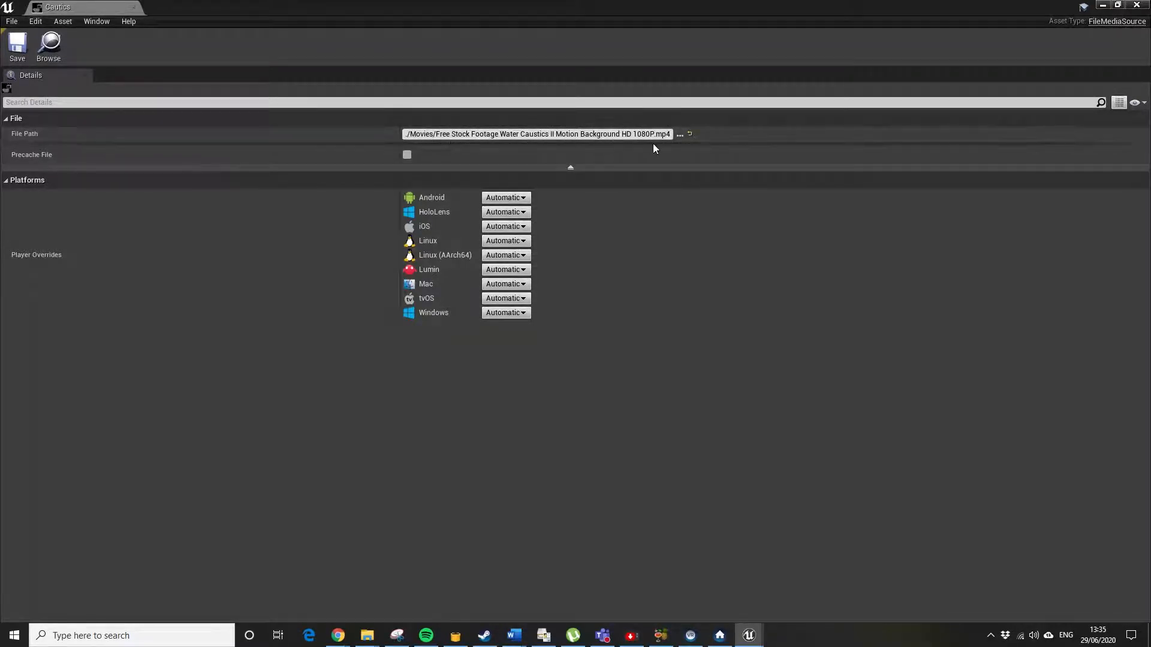
left_click(1136, 5)
- Create a media player named Caustics with a linked video output MediaTexture in the Movies folder, and save everything
right_click_drag(638, 336, 611, 367)
right_click(323, 538)
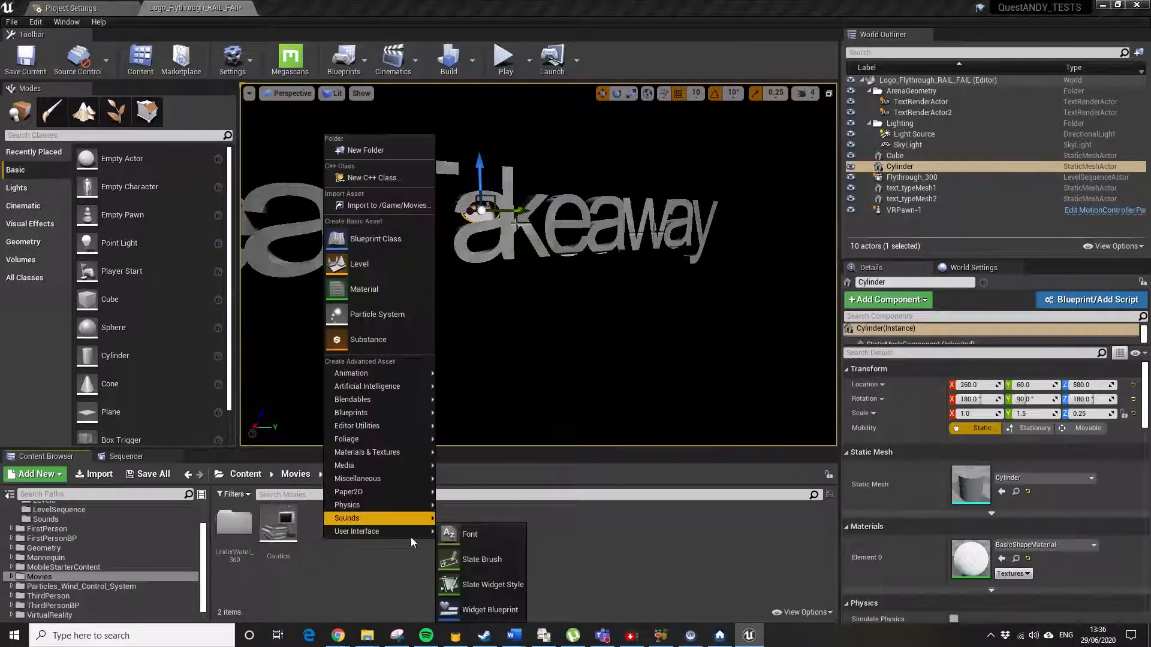
mouse_move(381, 467)
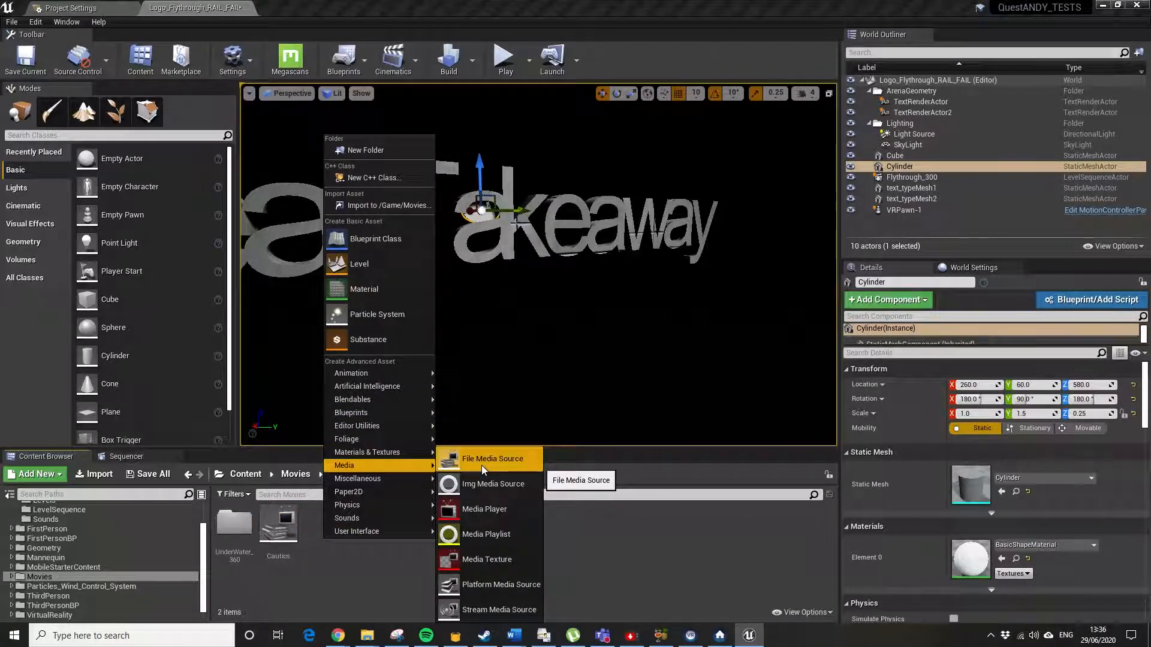
left_click(471, 508)
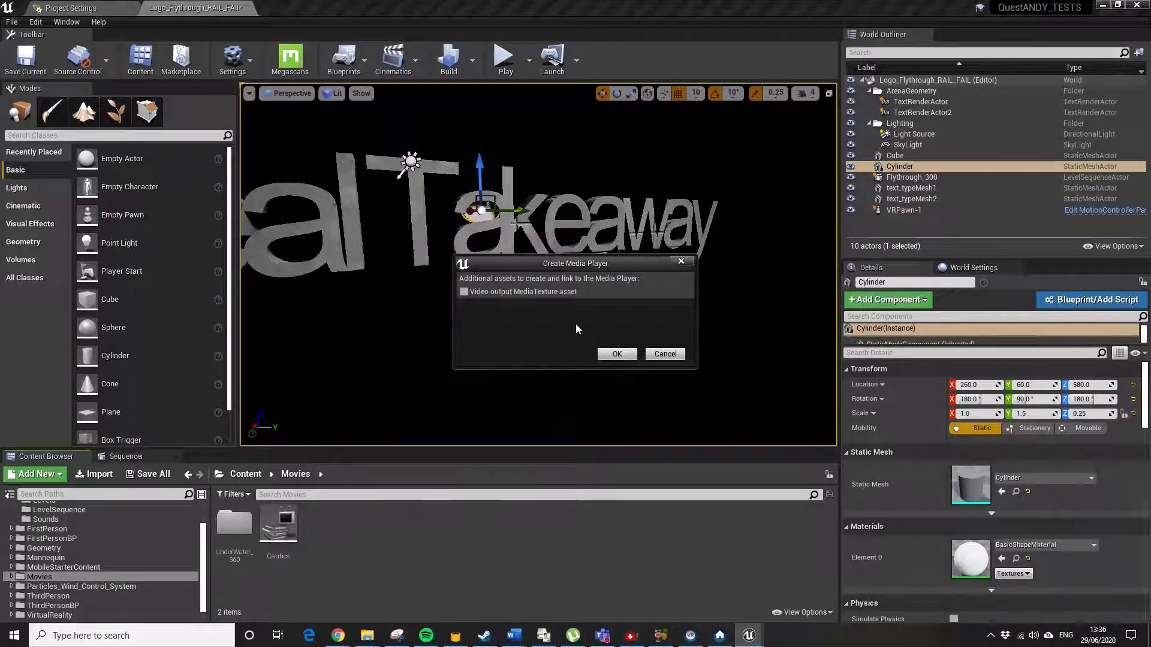
left_click(618, 355)
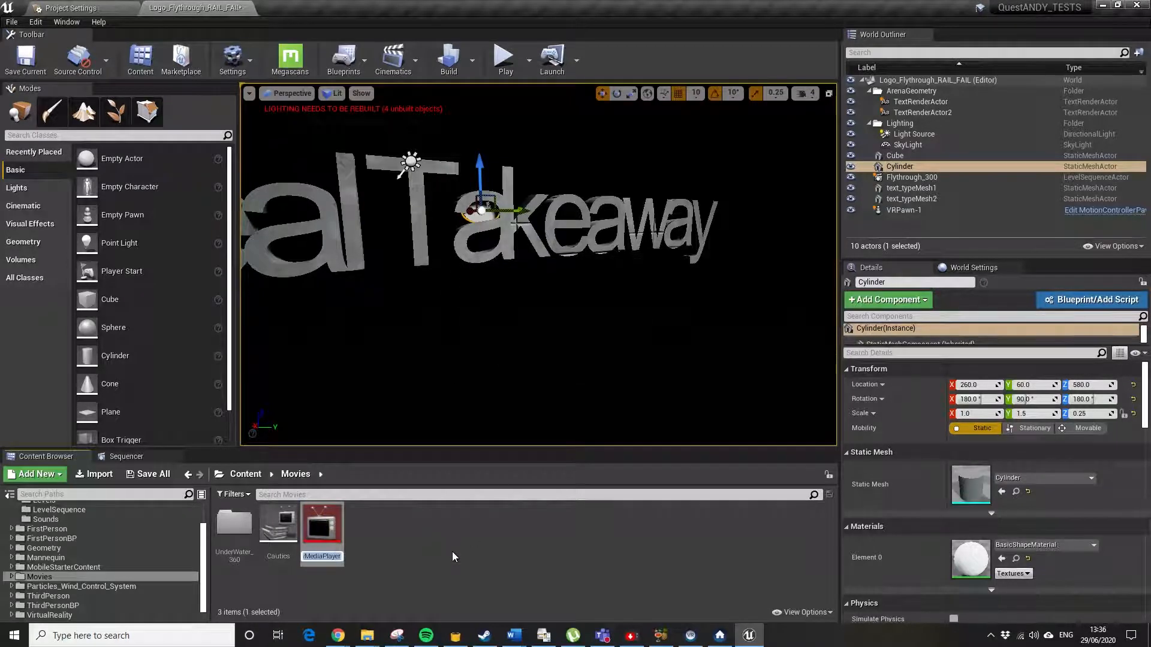
type("Caustics")
key("Return")
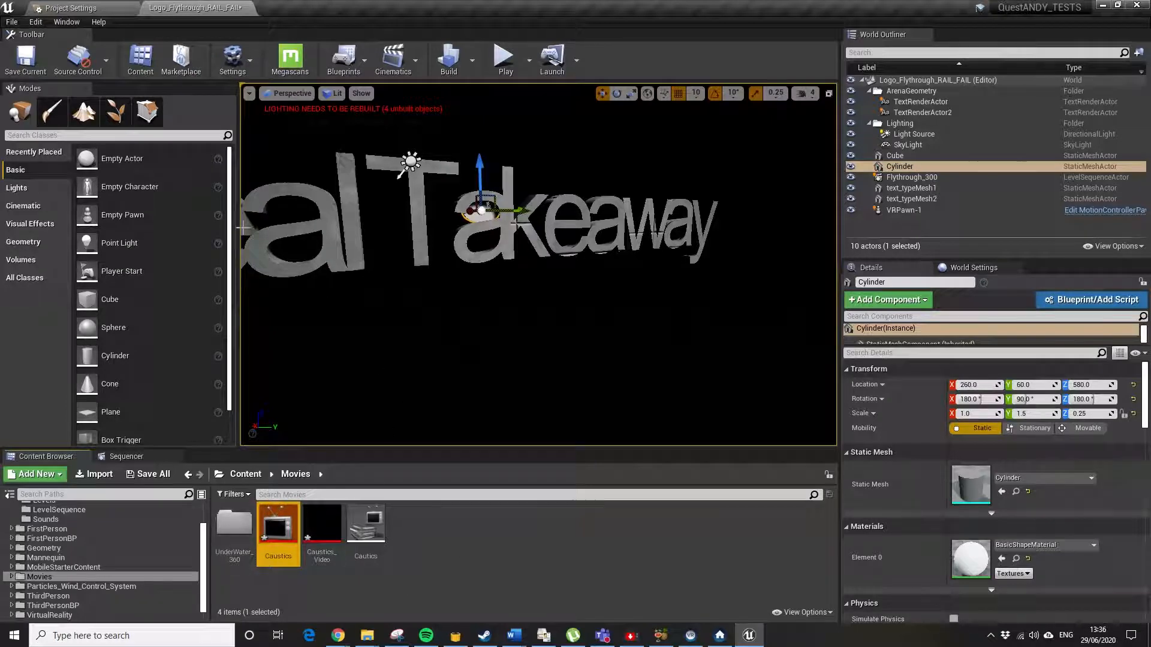
left_click(5, 22)
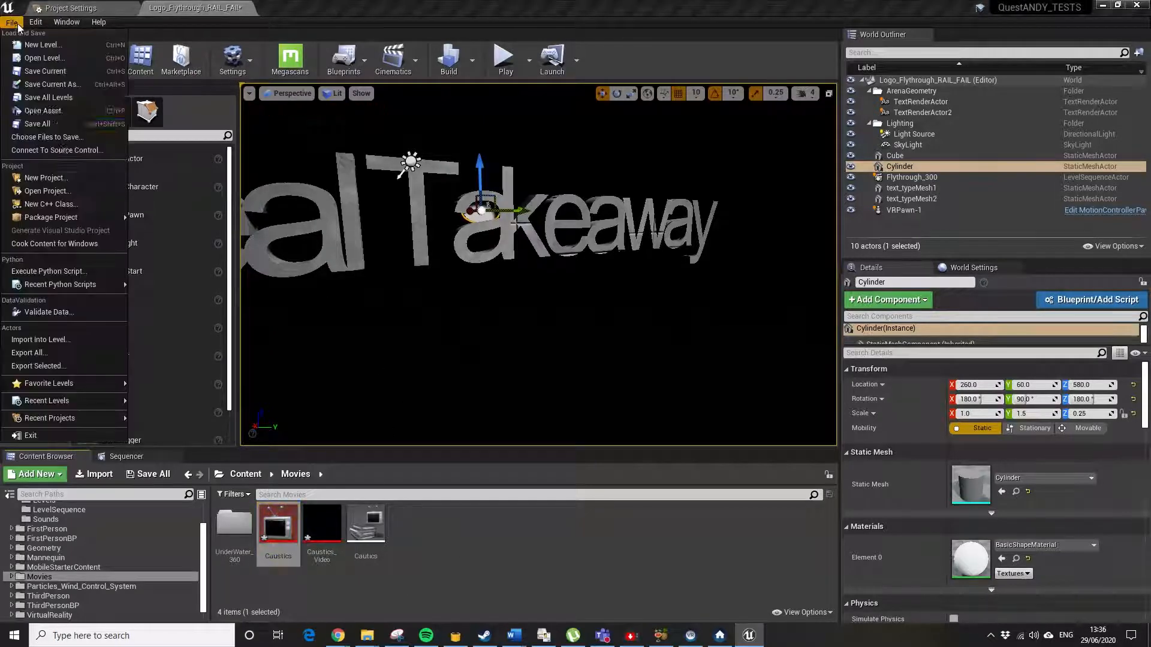
left_click(42, 128)
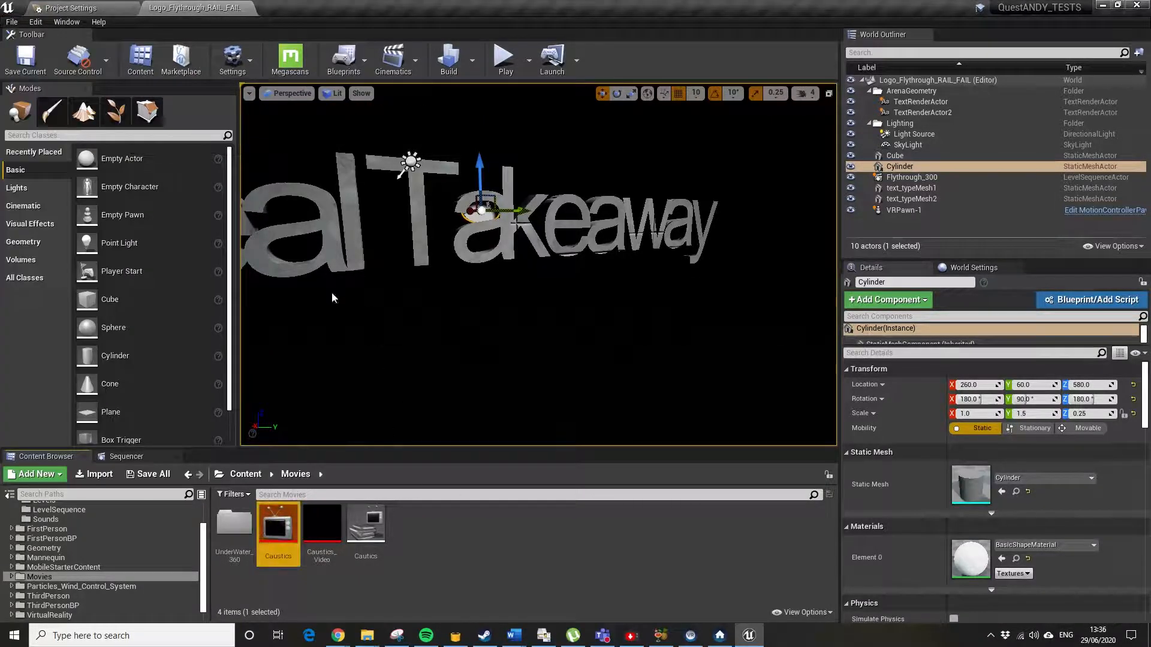
- Load the Cautics source in the Caustics media player, preview the video, and close the player editor
double_click(286, 538)
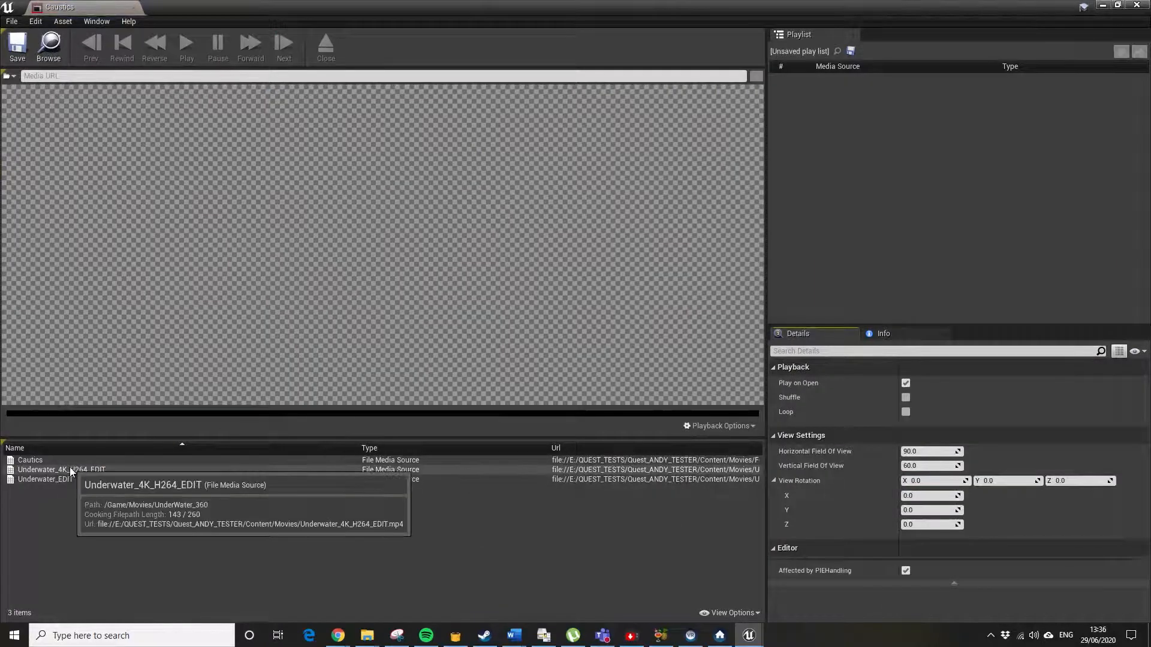
double_click(57, 462)
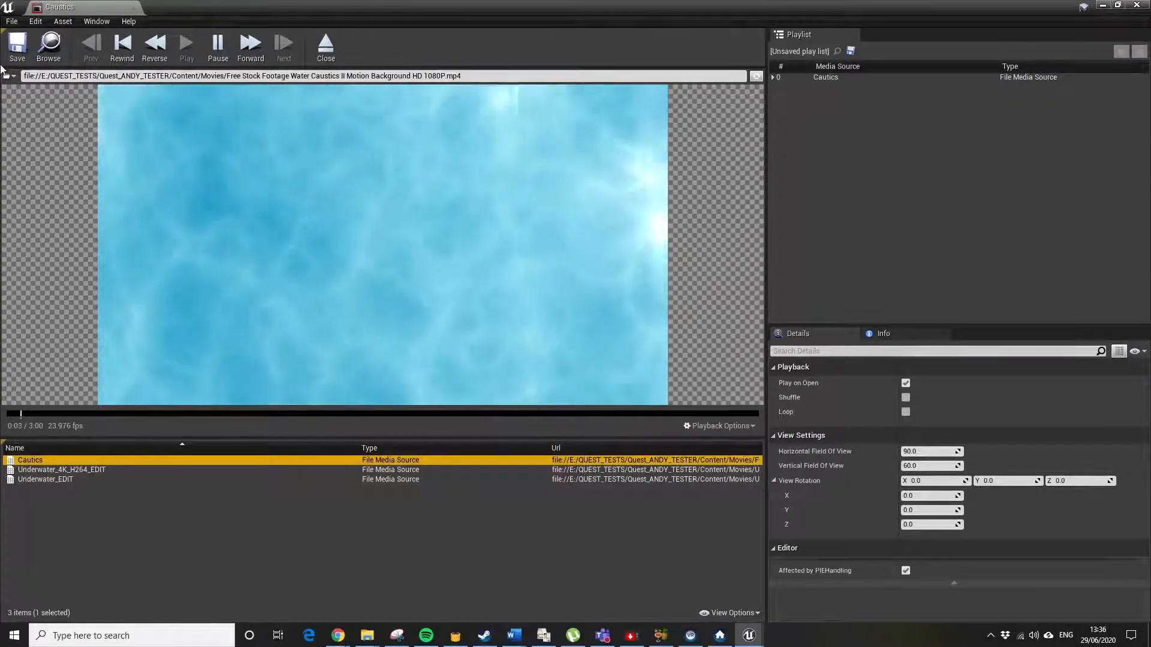
left_click(1135, 6)
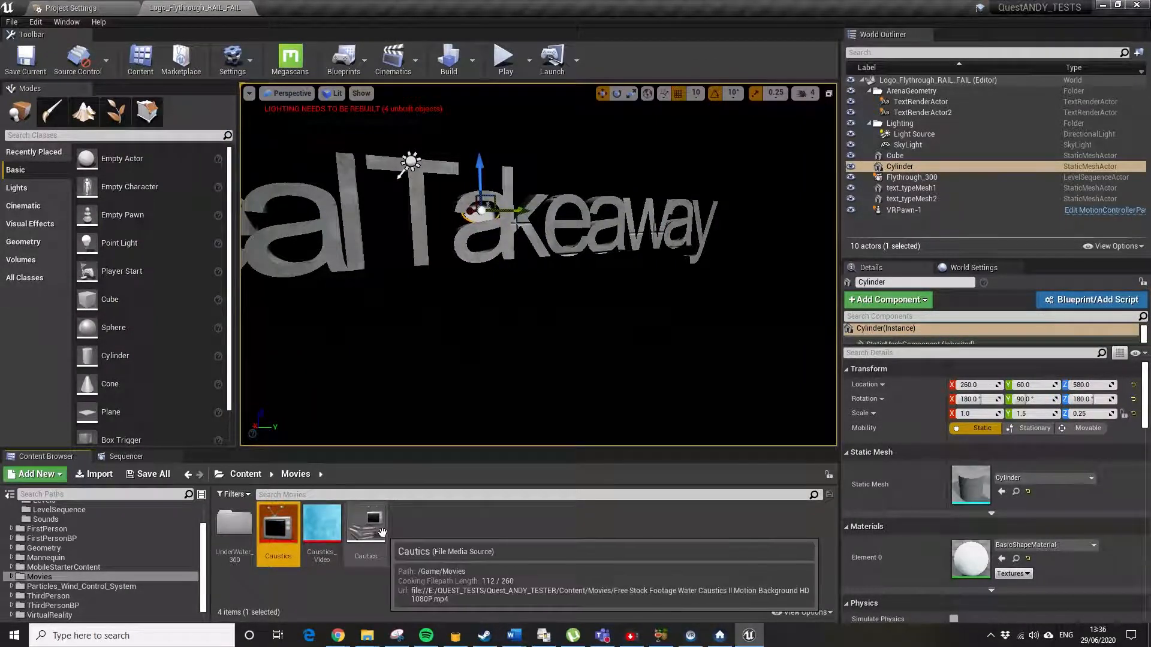
- Apply the Caustics_Video media texture to the cylinder inside the letter a of Takeaway
right_click_drag(456, 360, 456, 333)
key("w")
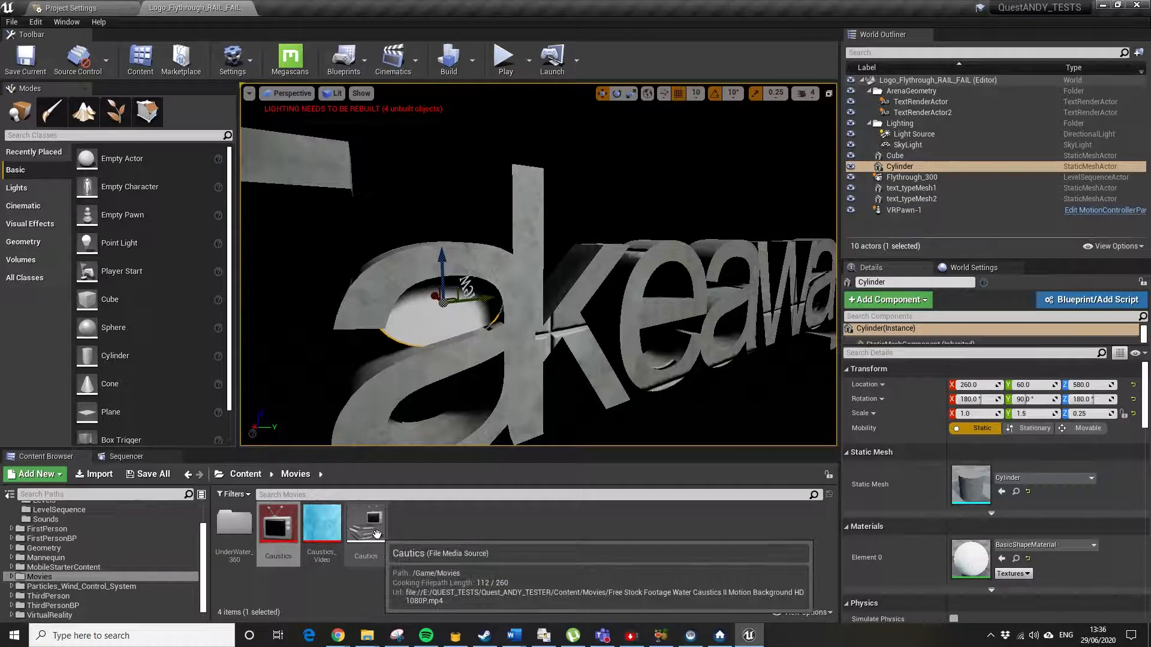
left_click_drag(329, 532, 415, 323)
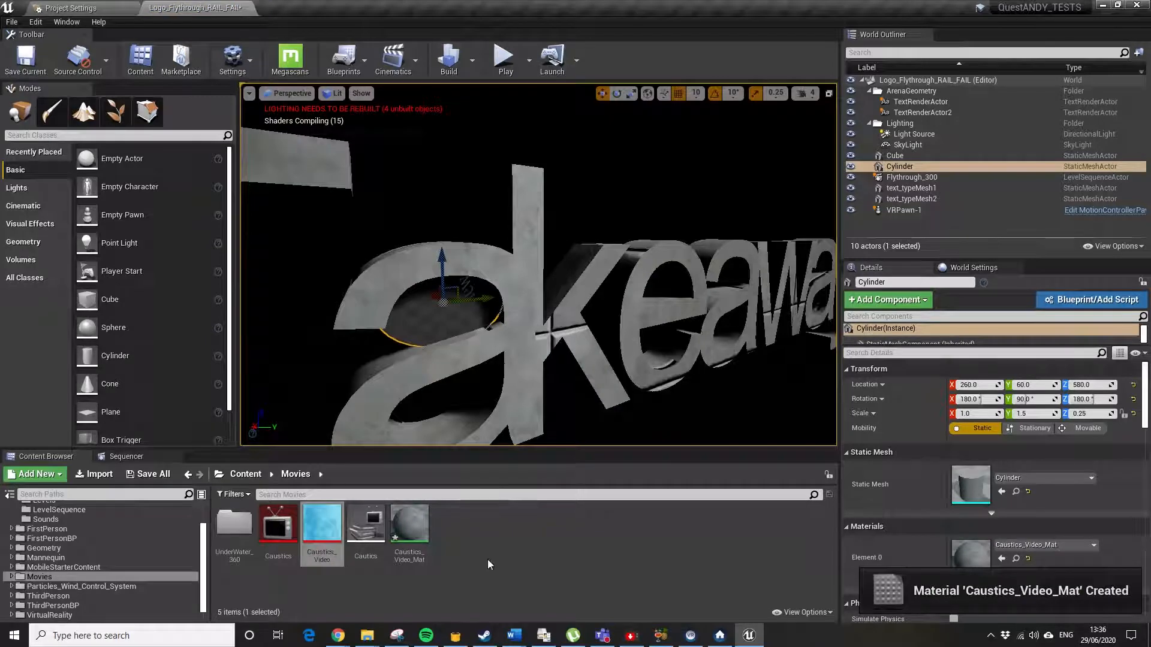
- In Caustics_Video_Mat, connect the Texture Sample's RGB output to Emissive Color as well, and save the material
double_click(411, 527)
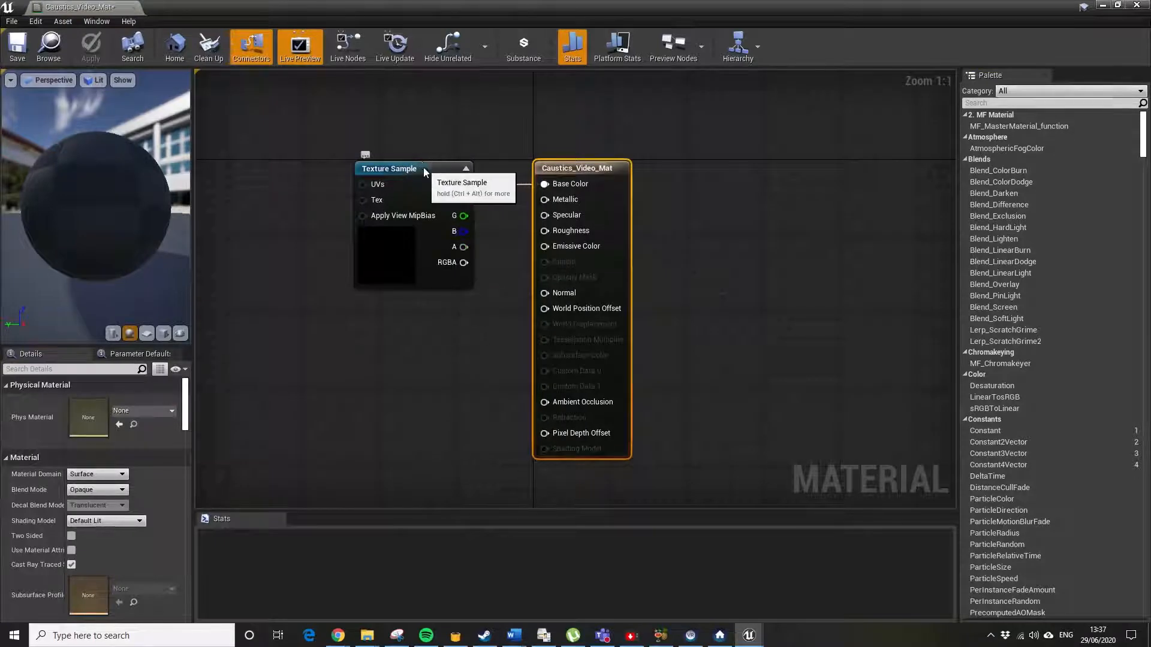
left_click_drag(446, 169, 387, 159)
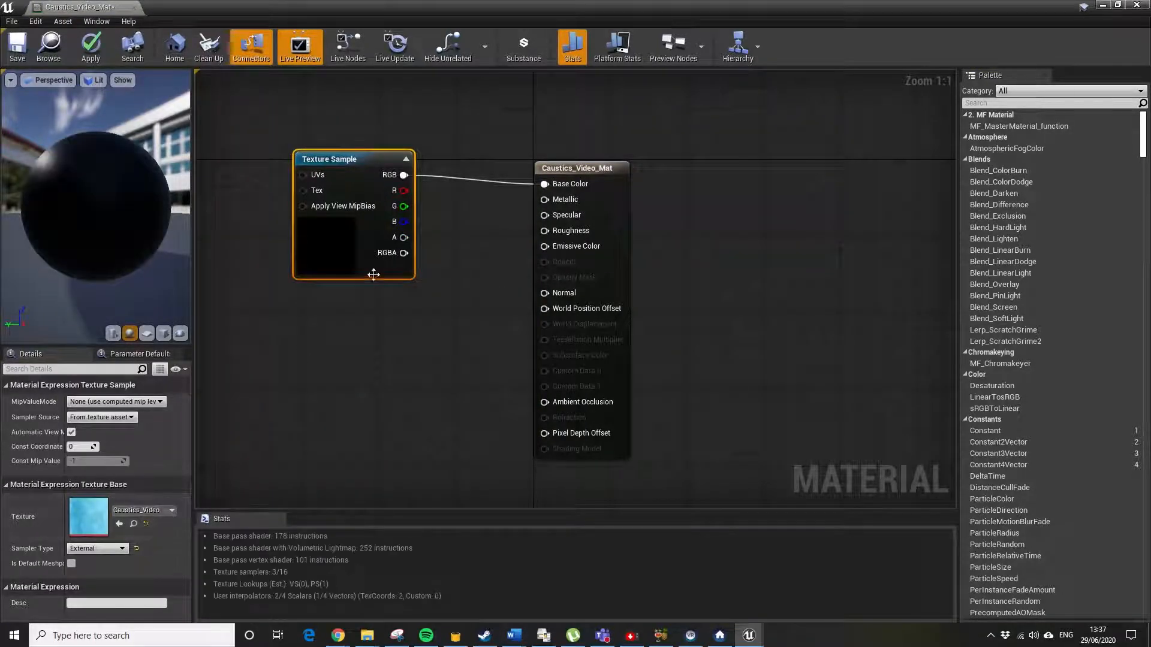
left_click_drag(404, 175, 549, 247)
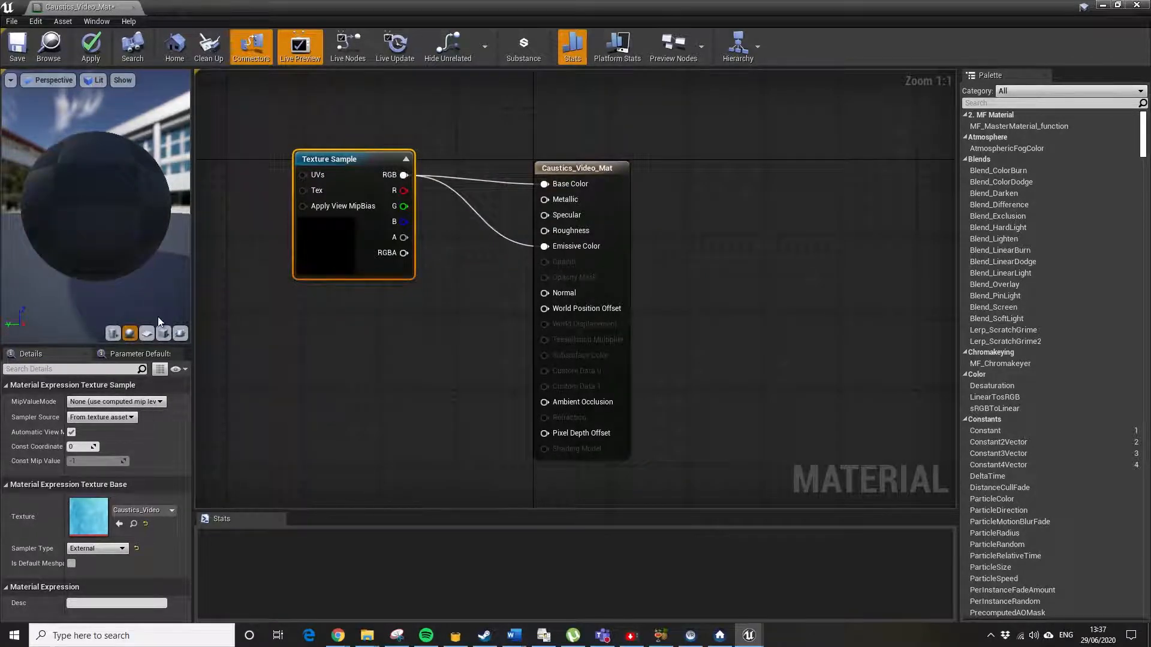
left_click(22, 54)
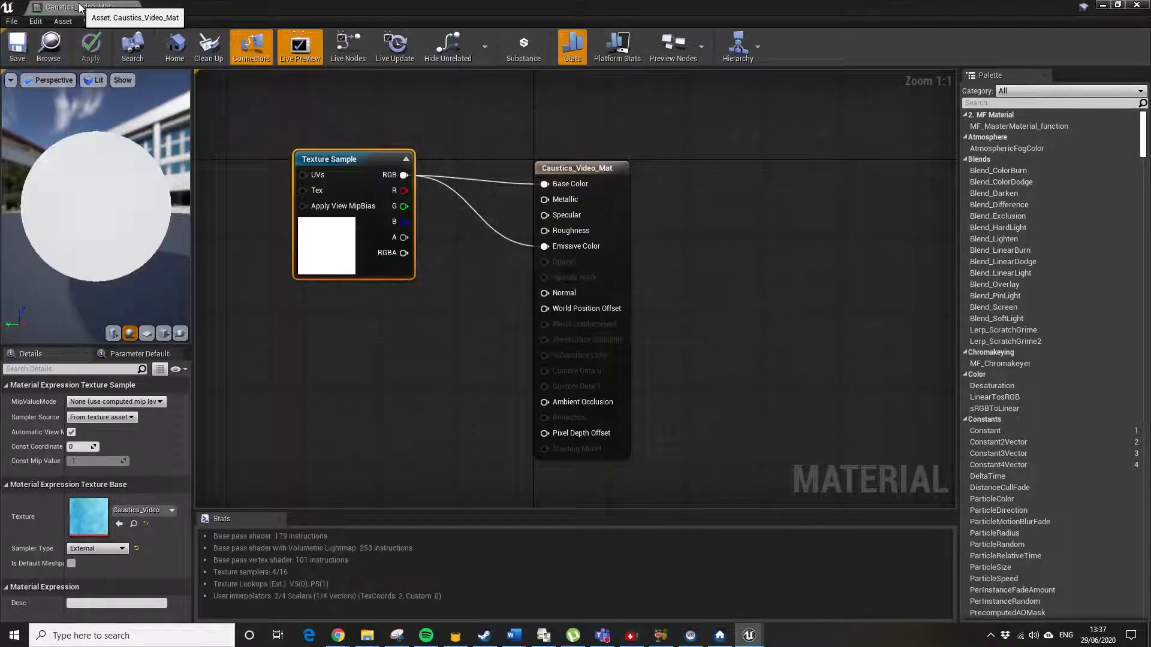
- Dock the Caustics_Video_Mat editor in the main window and return to the level to inspect the cylinder
left_click_drag(78, 7, 306, 8)
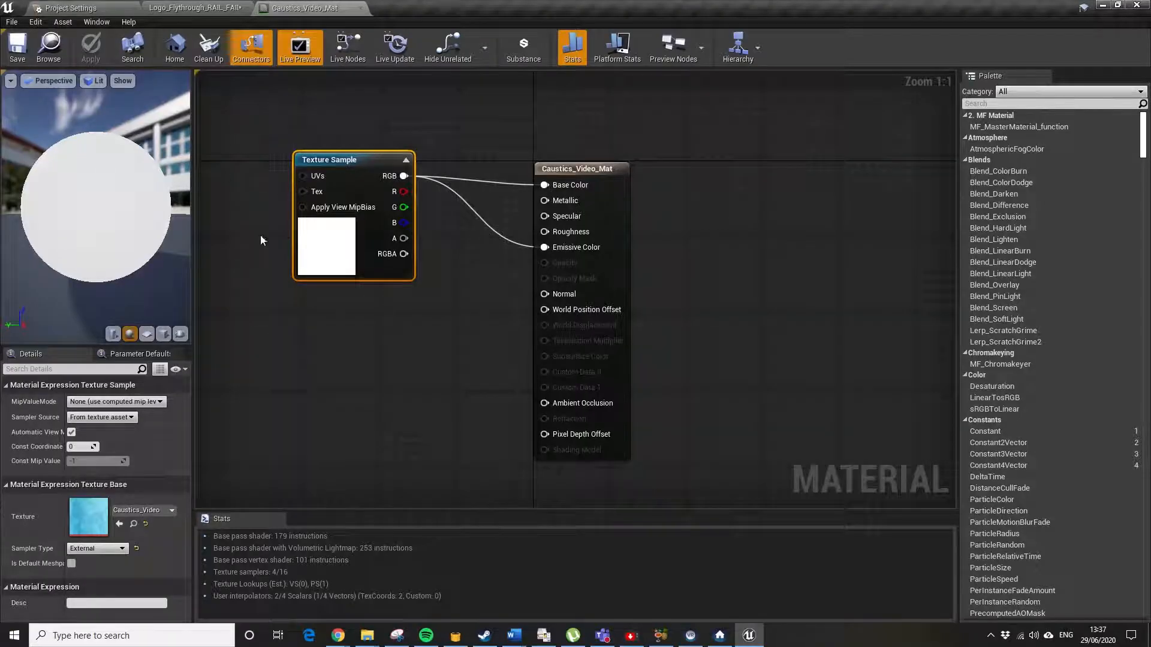
left_click(189, 12)
right_click_drag(566, 267, 593, 263)
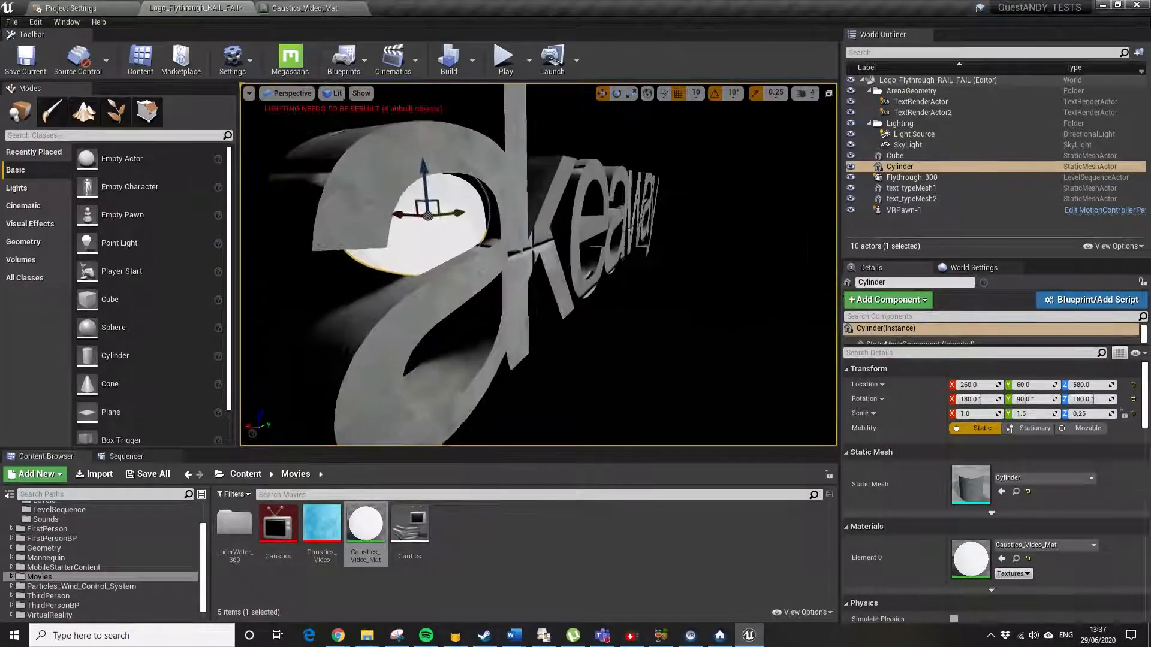
mouse_move(409, 216)
right_mouse_down()
mouse_move(444, 231)
mouse_move(410, 216)
right_mouse_up()
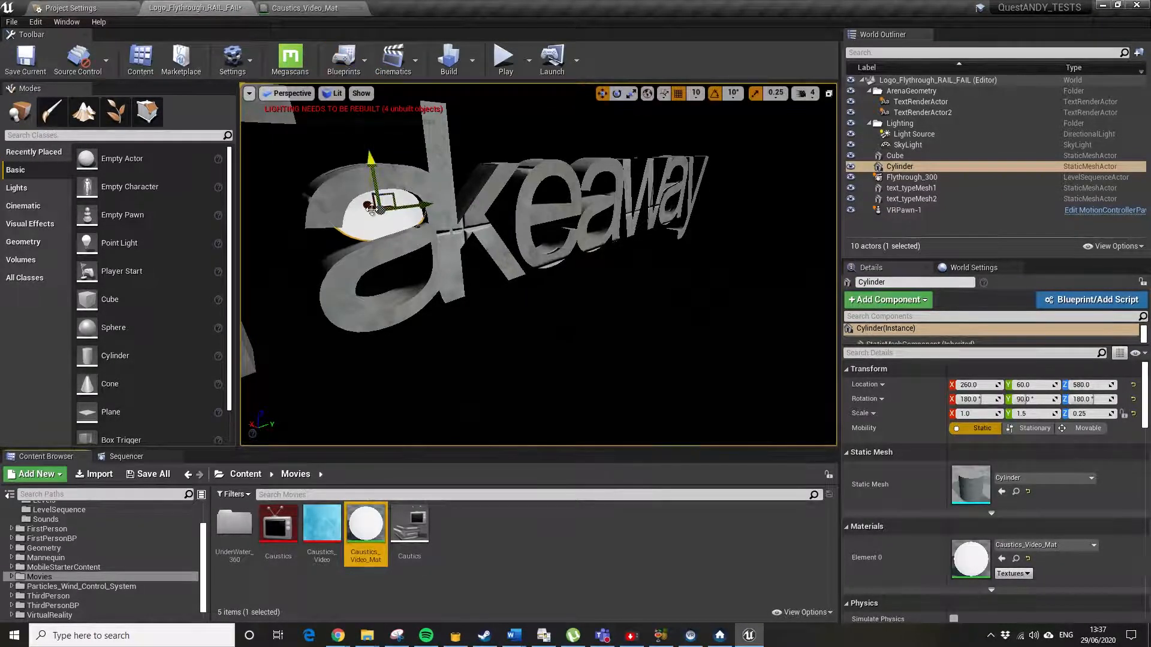
- Open the Level Blueprint and enclose all the flythrough nodes in a comment reading "level flythrough on trigger"
left_click(365, 63)
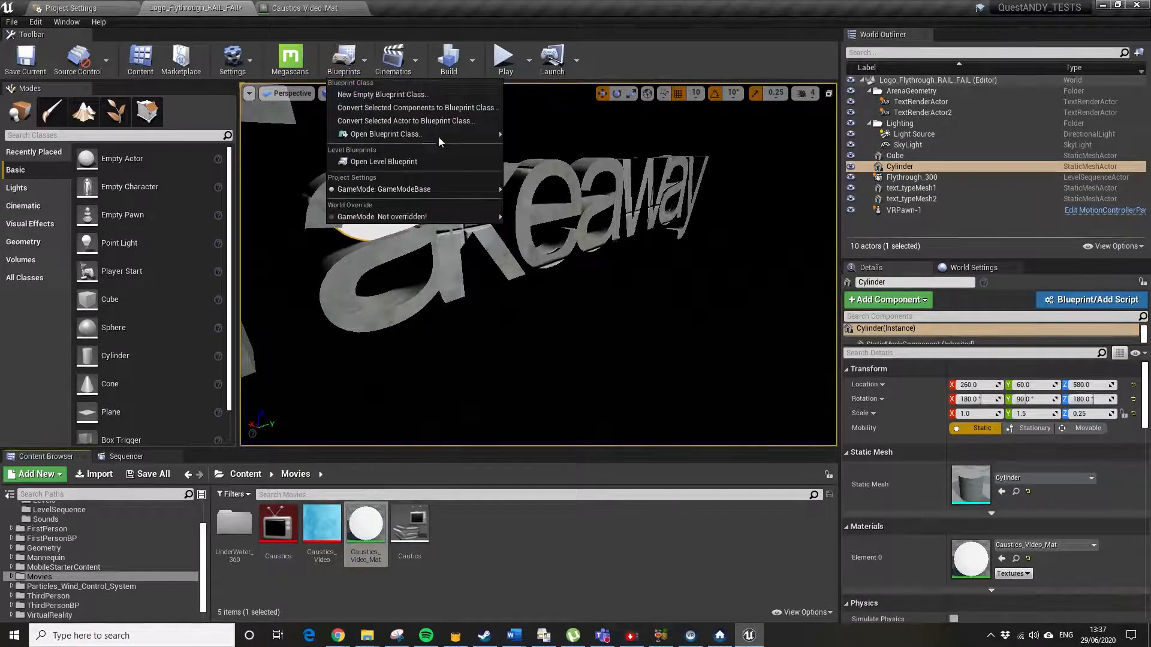
left_click(390, 162)
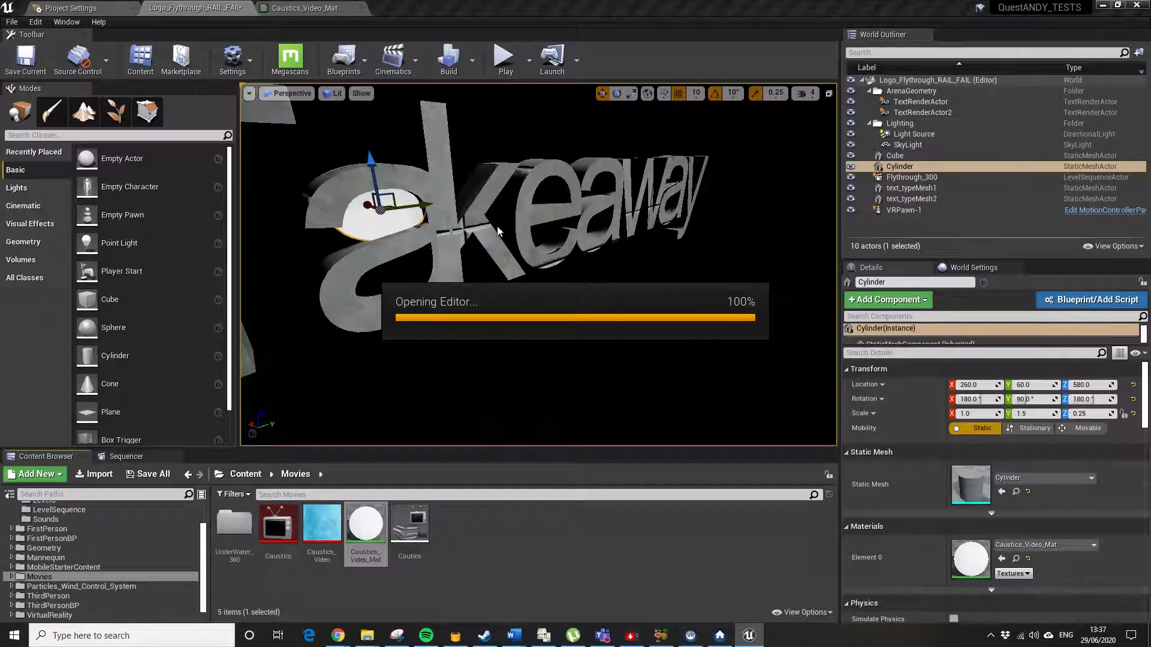
scroll(497, 325, "down", 5)
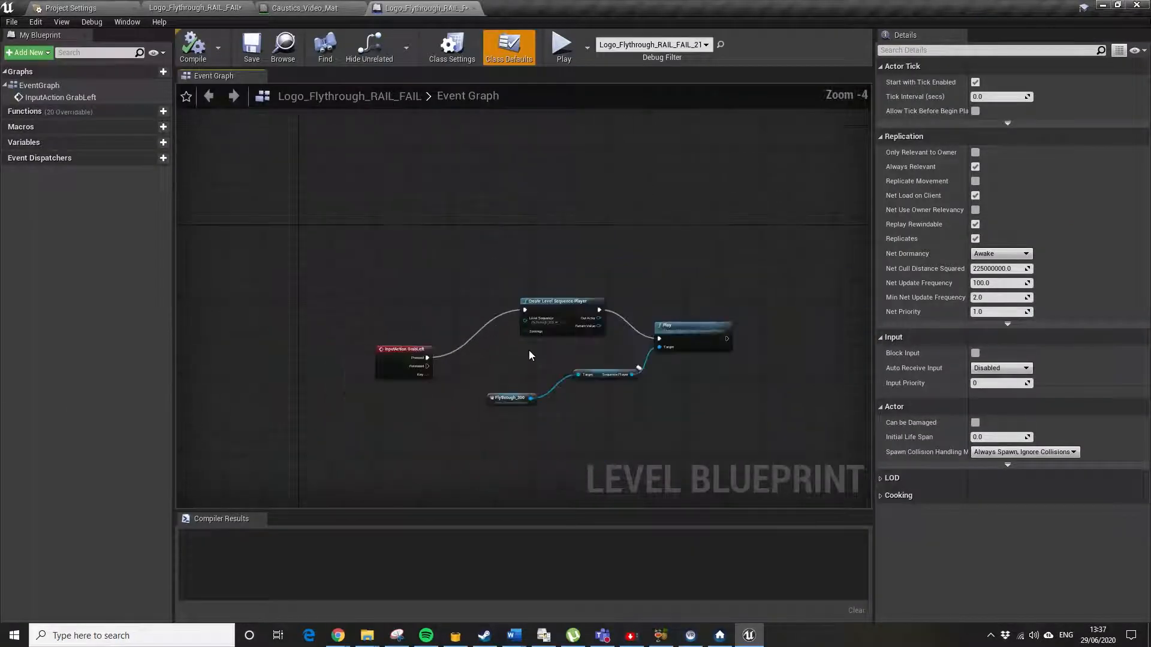
scroll(529, 350, "up", 3)
right_click_drag(552, 347, 478, 346)
left_click_drag(772, 430, 839, 460)
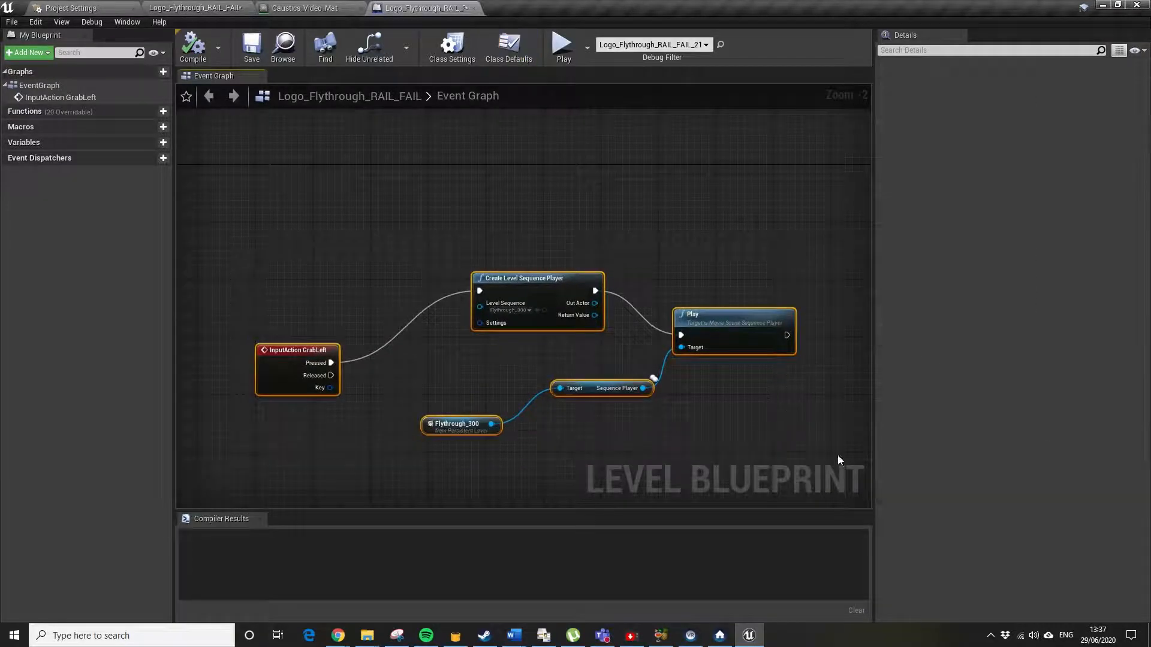
key("c")
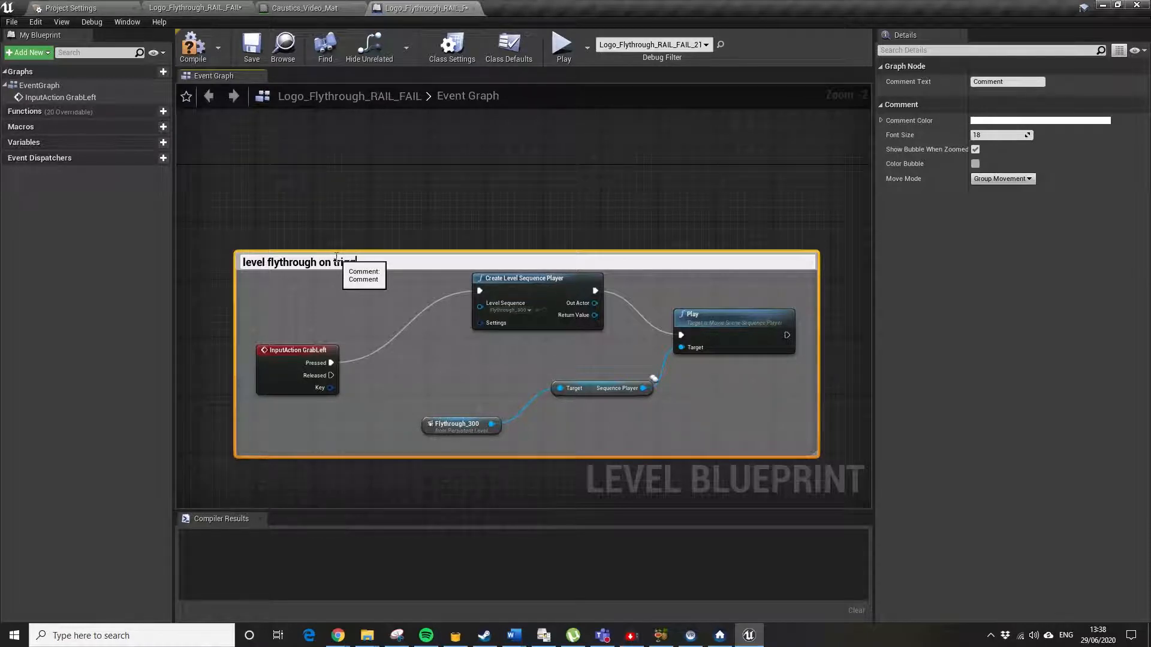
type("ger")
key("Return")
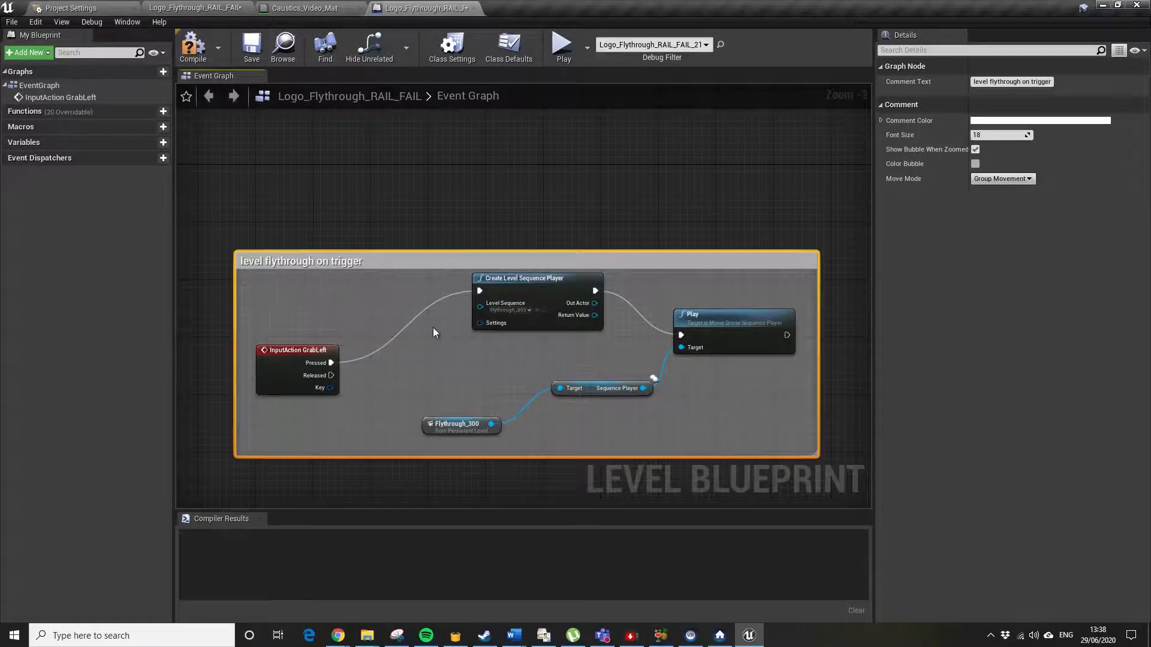
- Add a new variable to the Level Blueprint and set its type to a Media Player object
right_click_drag(425, 292, 436, 382)
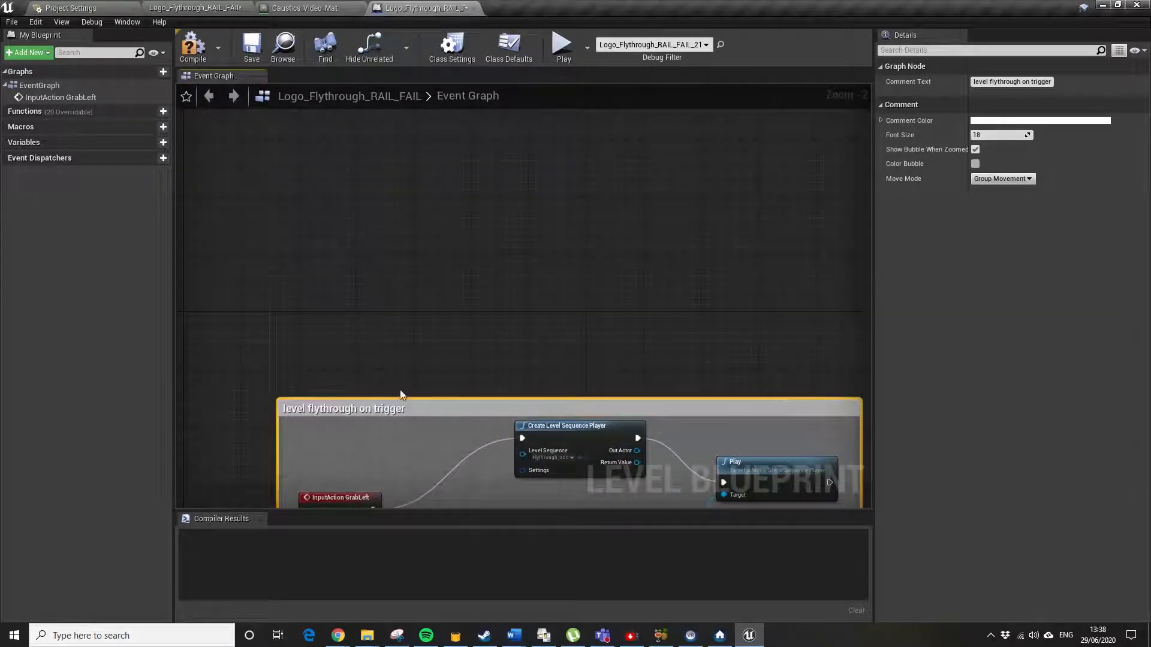
left_click(151, 142)
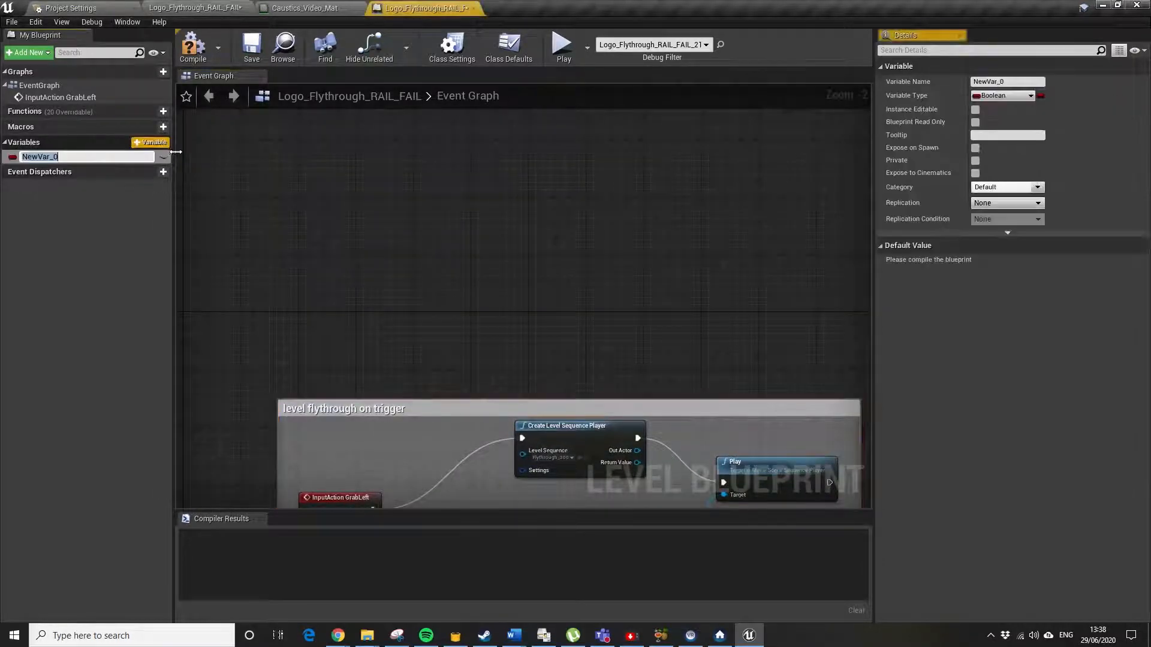
left_click(1032, 96)
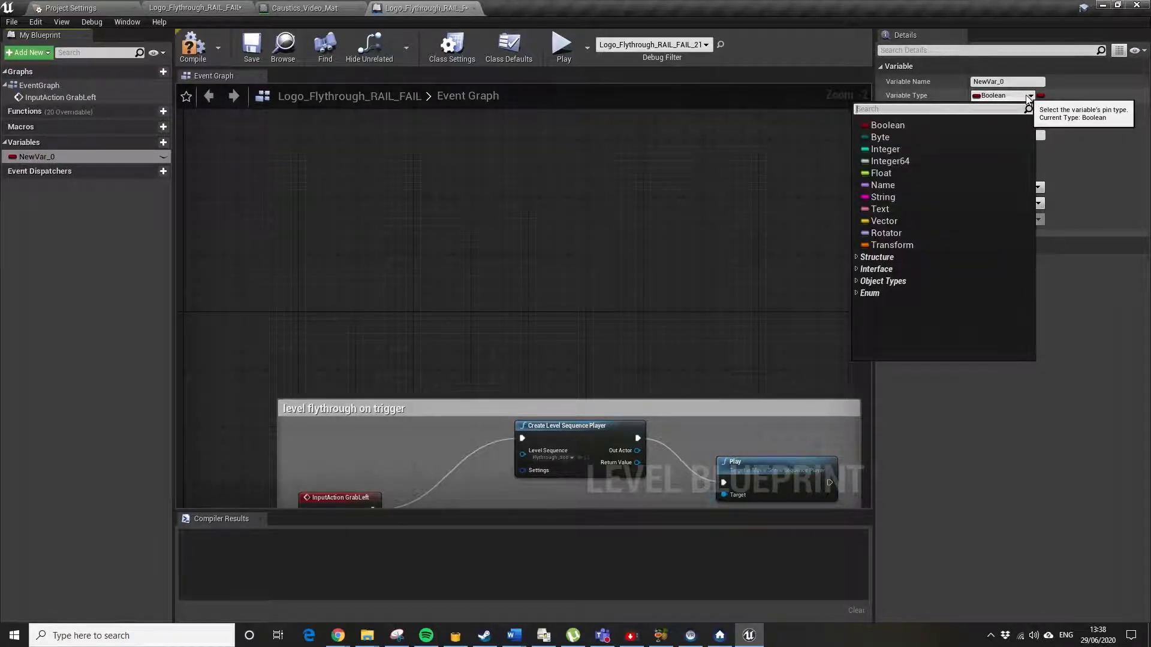
type("e")
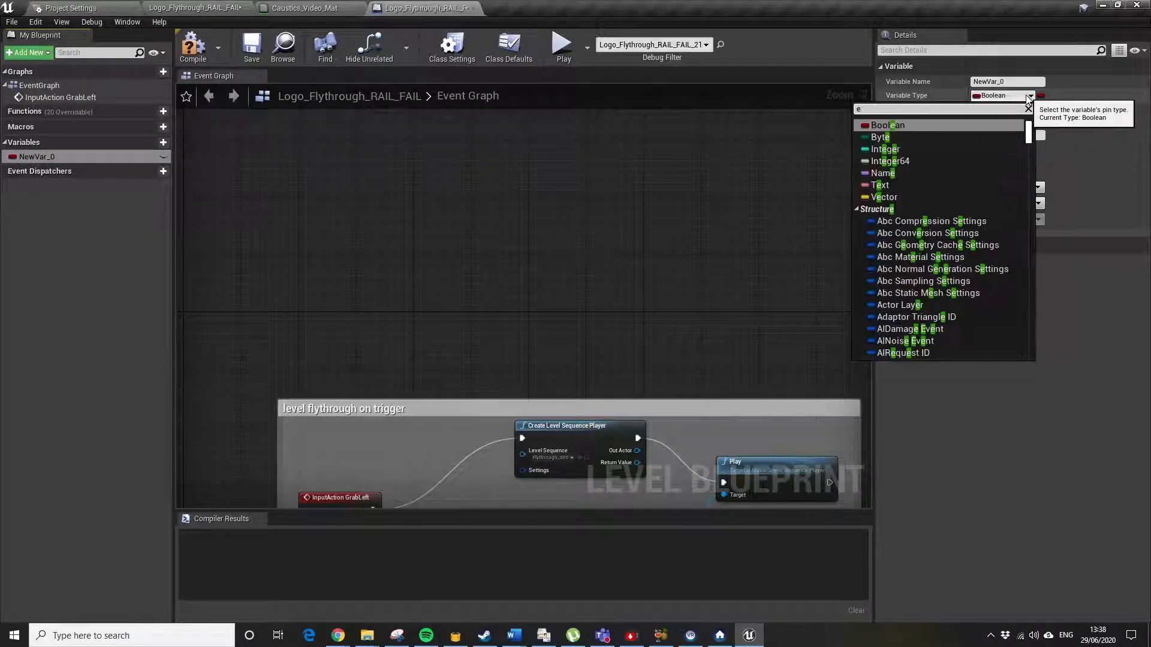
key("BackSpace")
type("media")
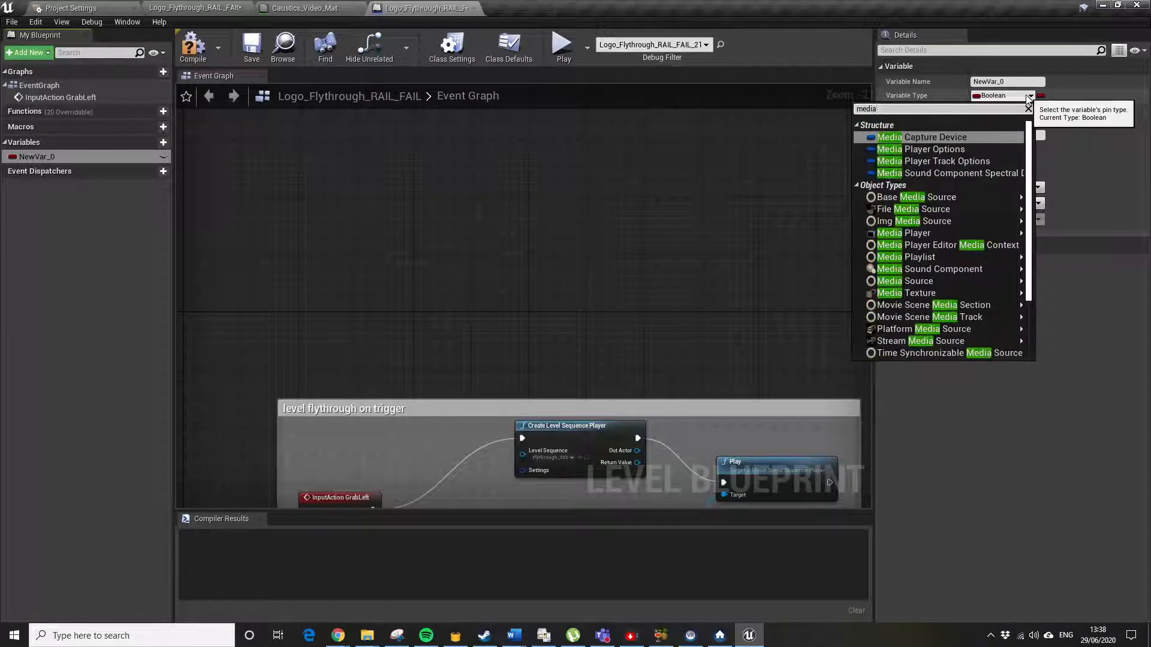
mouse_move(946, 227)
left_click(1070, 234)
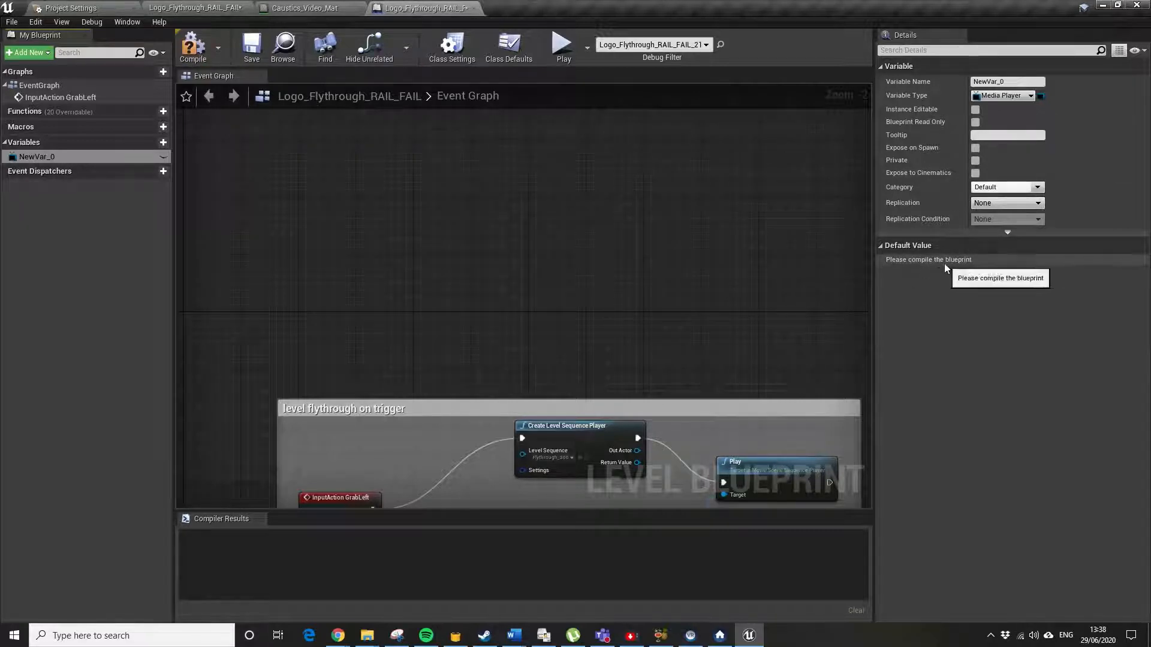
- Compile so the new variable's default value can be set to the Caustics media player, and rename the variable Caustics
left_click(198, 56)
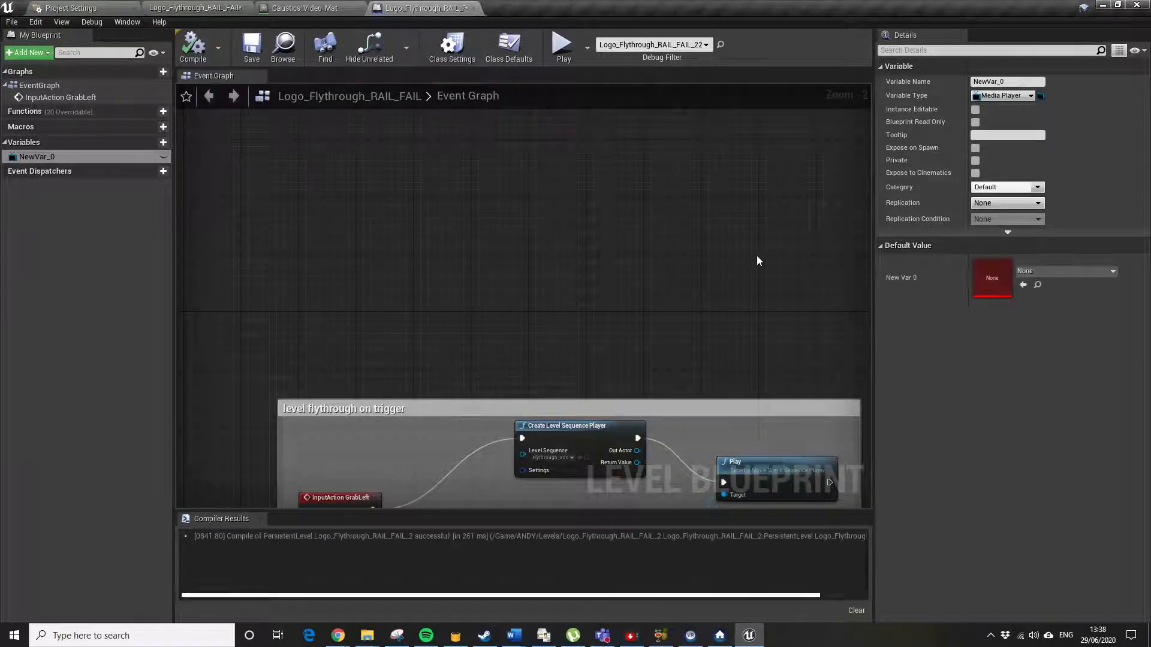
left_click(1111, 271)
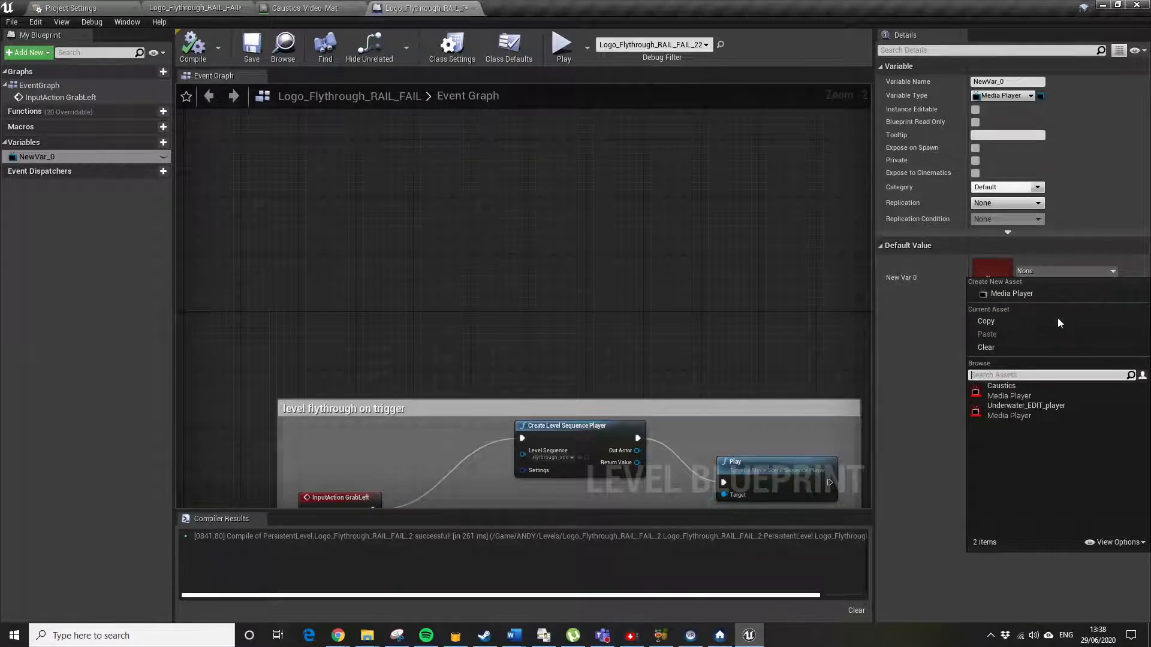
left_click(1049, 391)
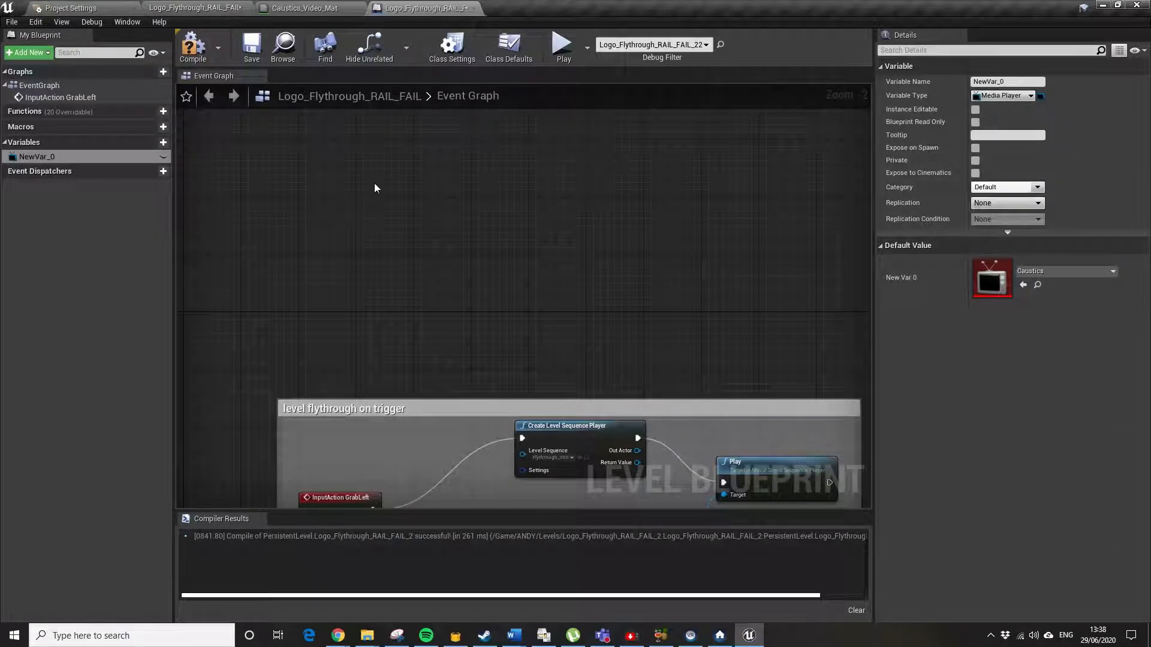
left_click(1010, 82)
key("BackSpace")
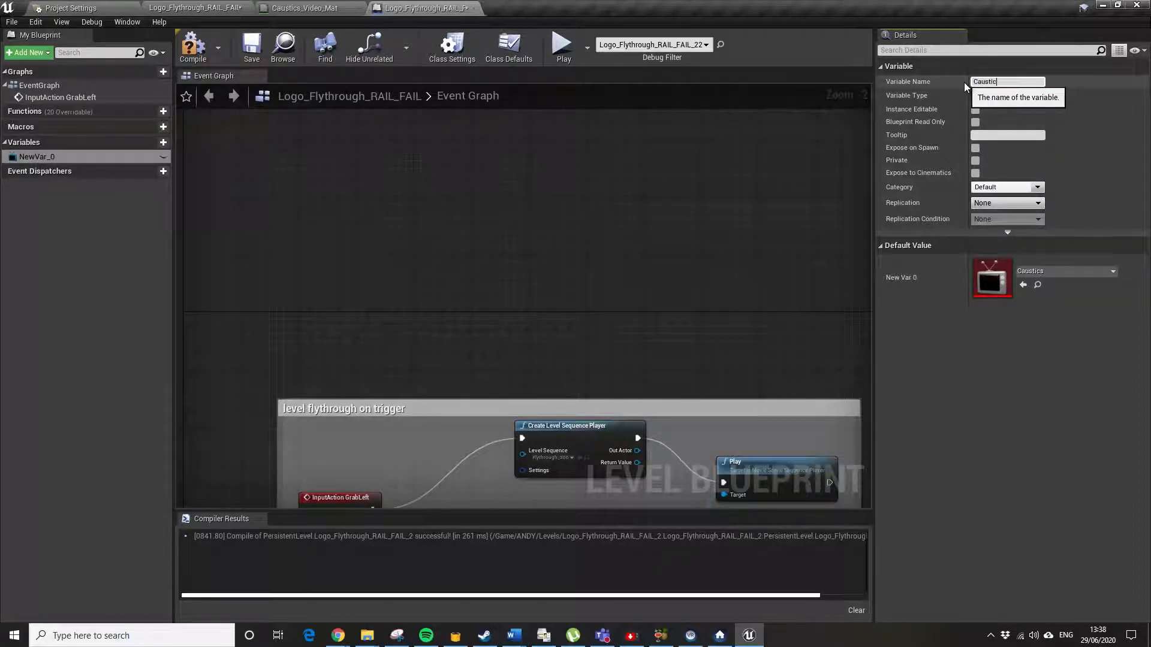
key("Return")
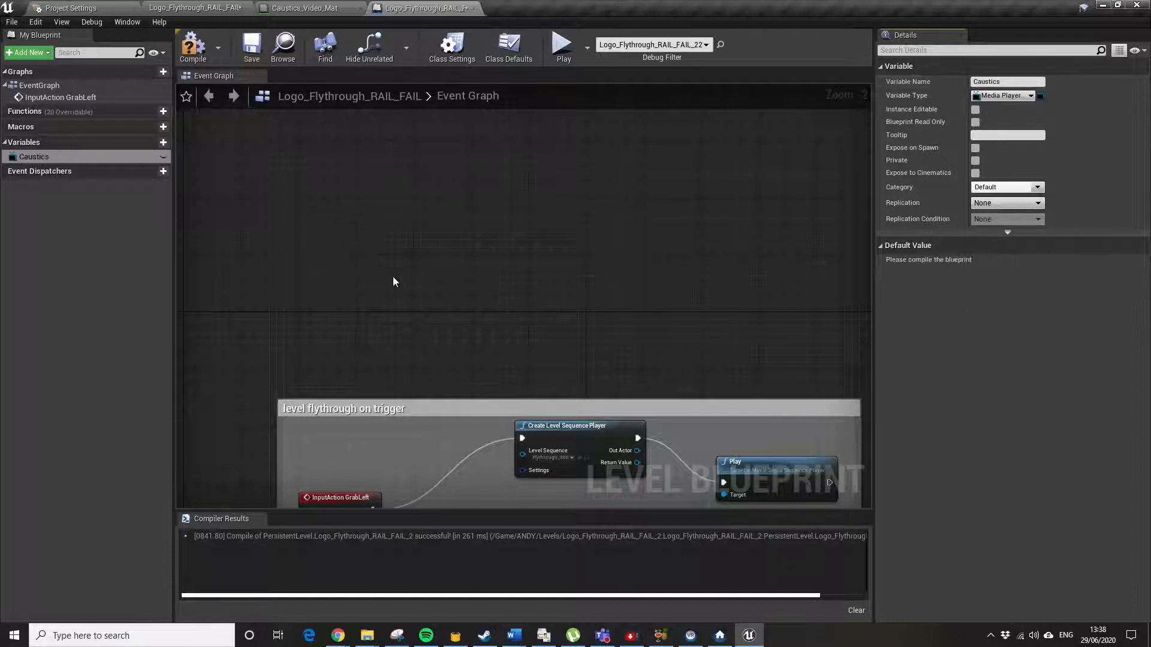
- Place a getter node for the Caustics variable in the Event Graph, above the level flythrough comment
left_click_drag(12, 158, 456, 328)
left_click(519, 336)
right_click_drag(556, 324, 579, 324)
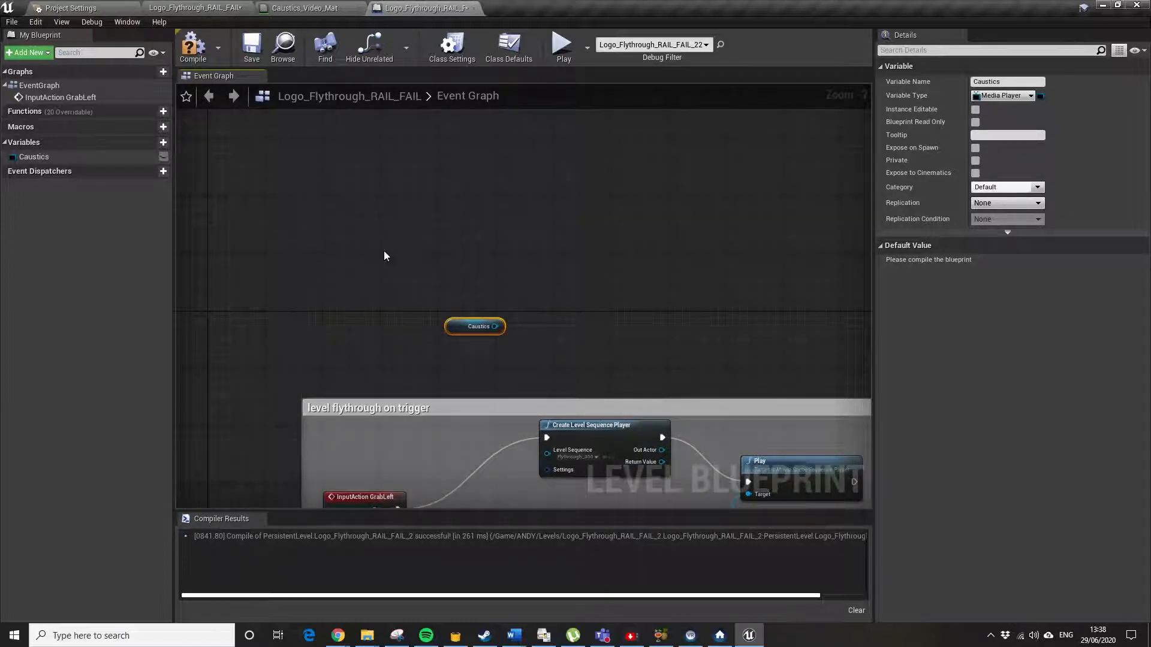
- Add an Event BeginPlay node and position it beside the Caustics getter, above the flythrough comment
right_click_drag(485, 292, 439, 185)
right_click_drag(276, 102, 379, 209)
right_click(379, 211)
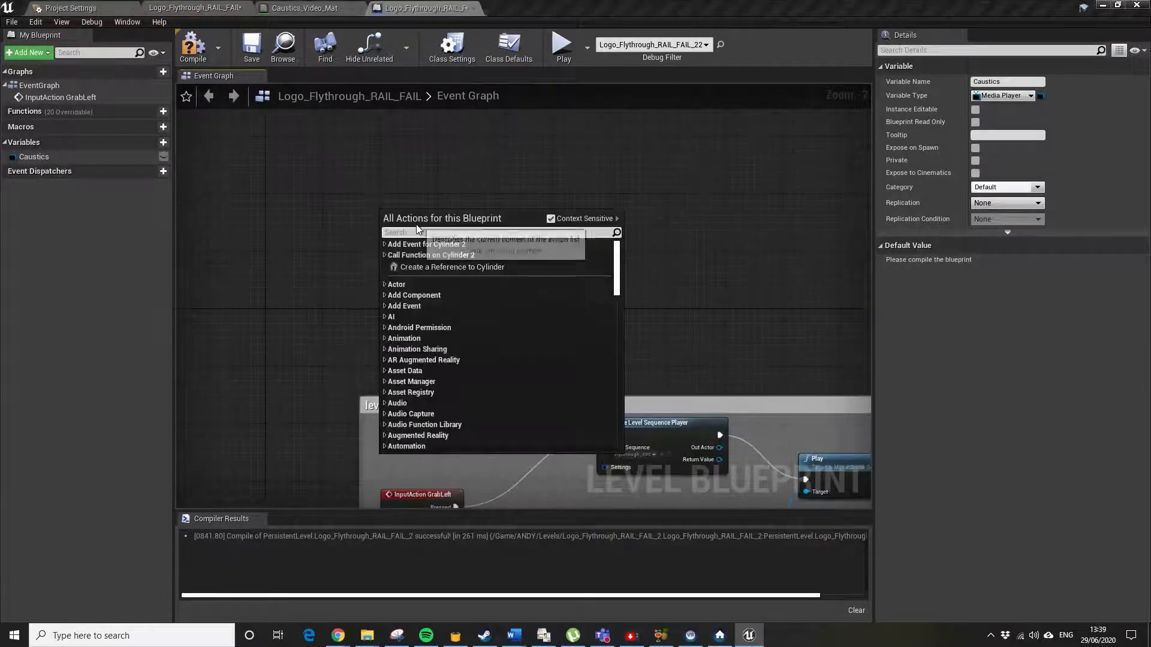
type("even")
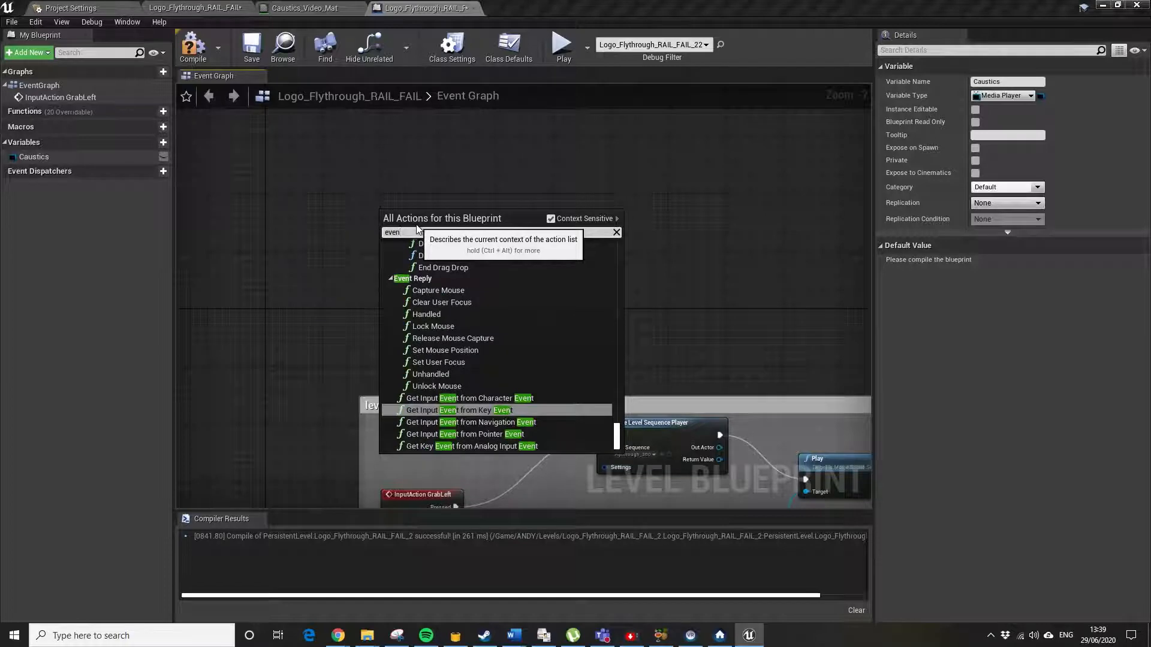
type("t e")
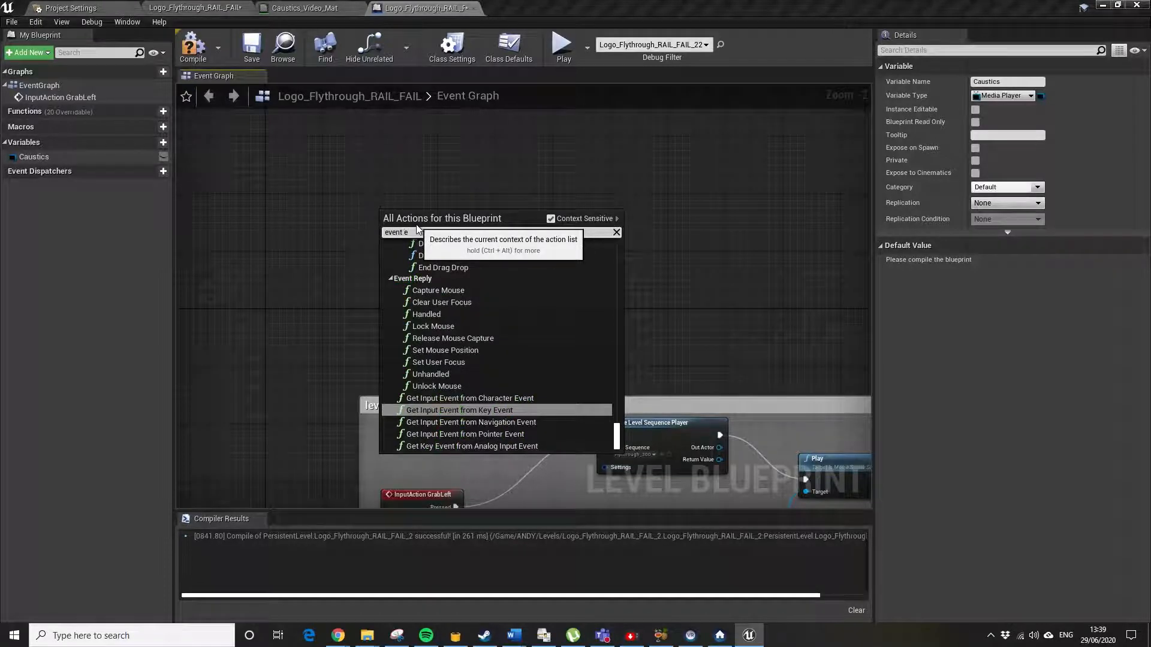
key("BackSpace")
type("be")
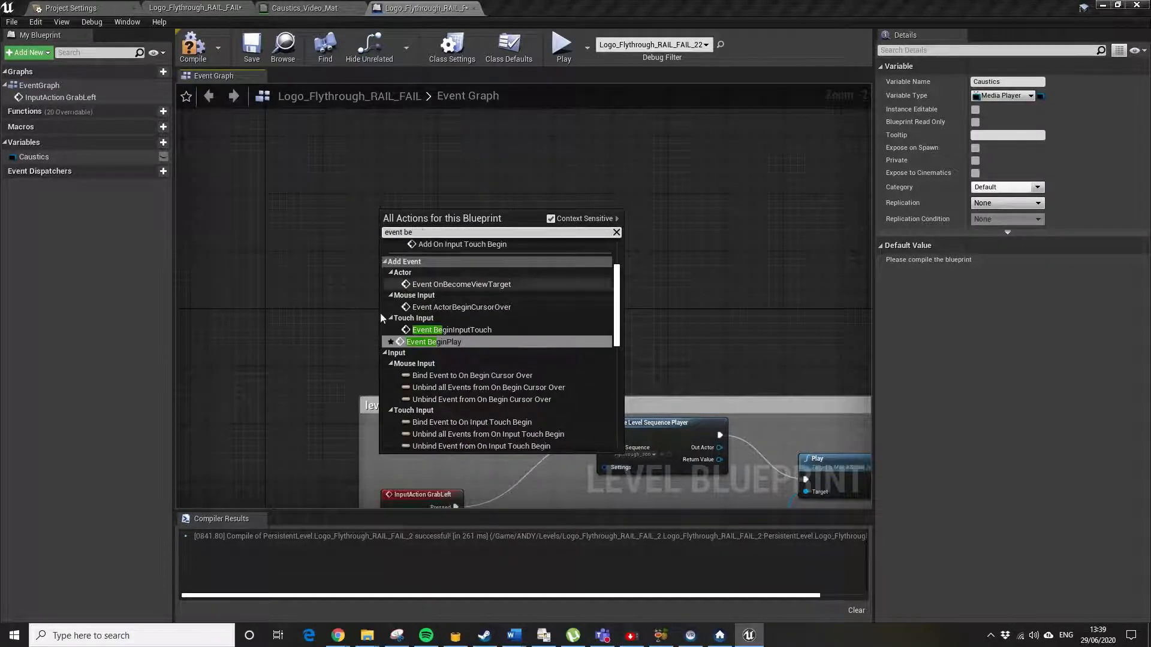
left_click(459, 343)
left_click_drag(414, 220, 386, 294)
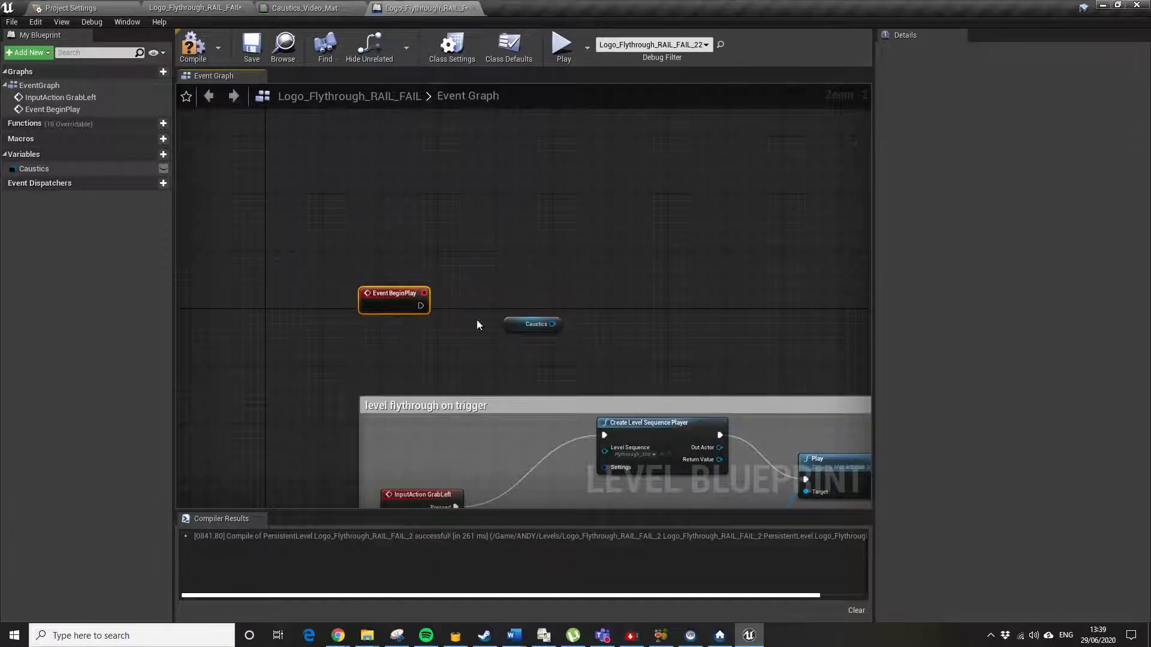
- Add a Media Player Open Source node wired from Event BeginPlay, with Context Sensitive turned off, and place it above the Caustics getter
left_click_drag(420, 306, 558, 225)
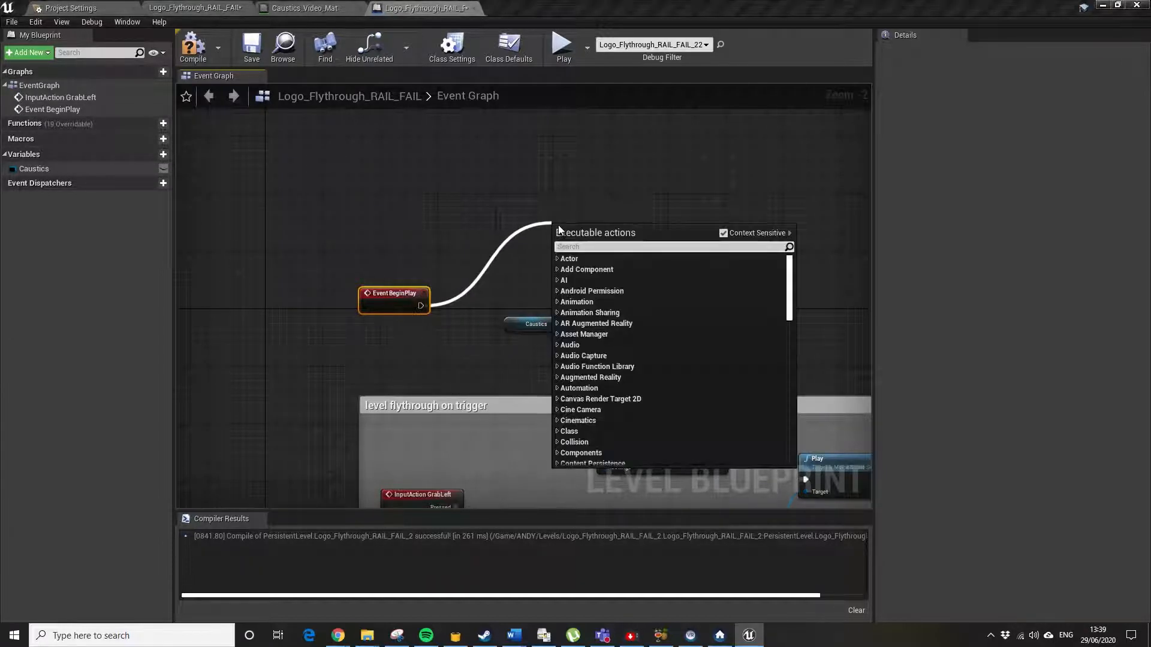
type("open")
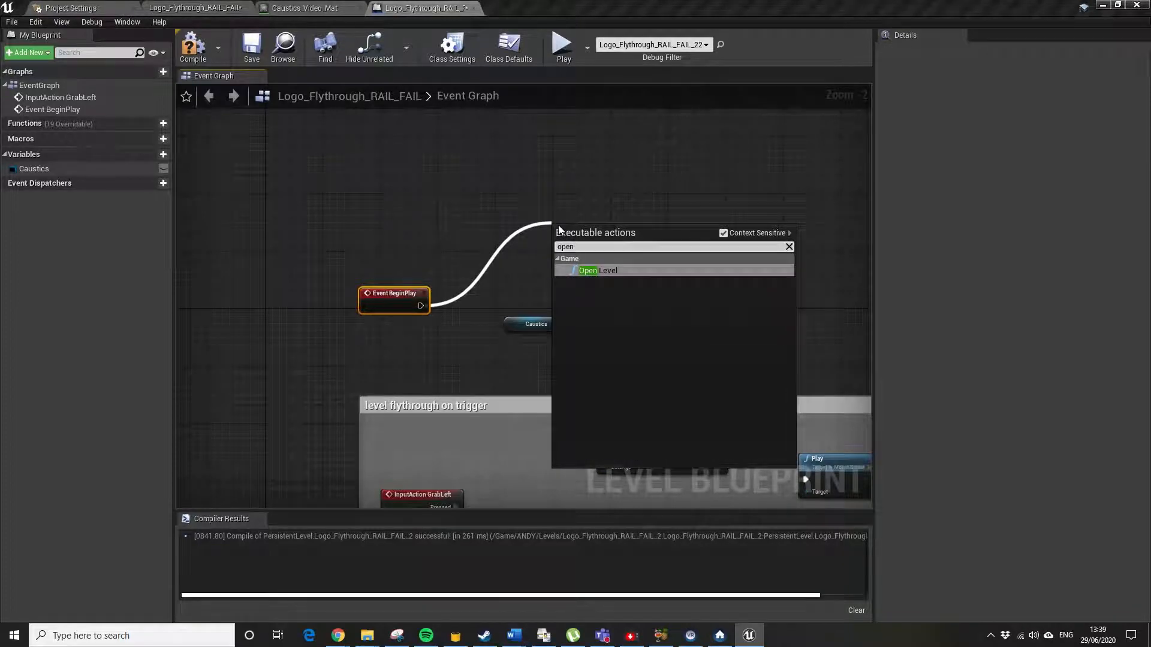
type(" source")
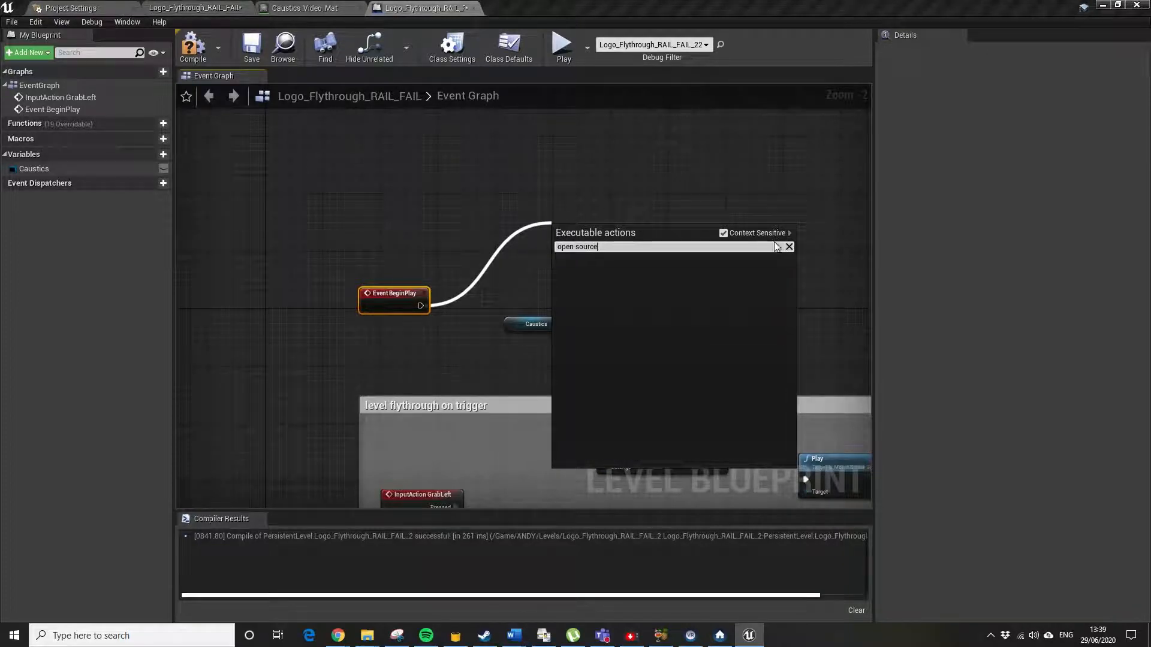
left_click(723, 234)
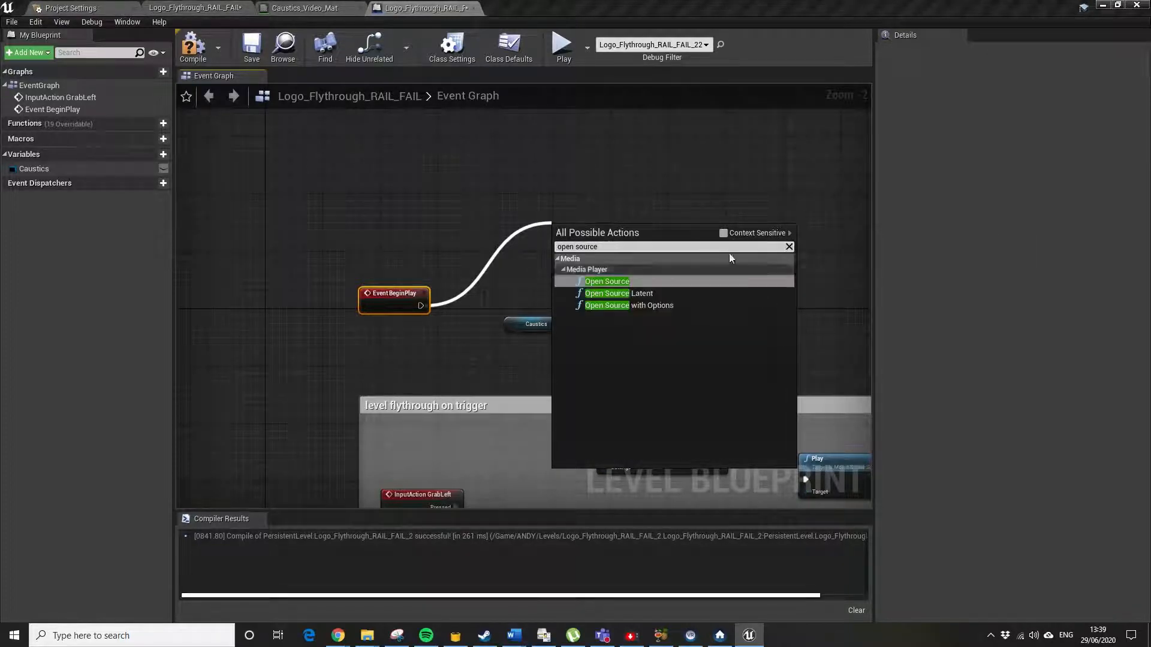
left_click(659, 282)
left_click_drag(632, 279, 583, 252)
right_click_drag(606, 314, 636, 339)
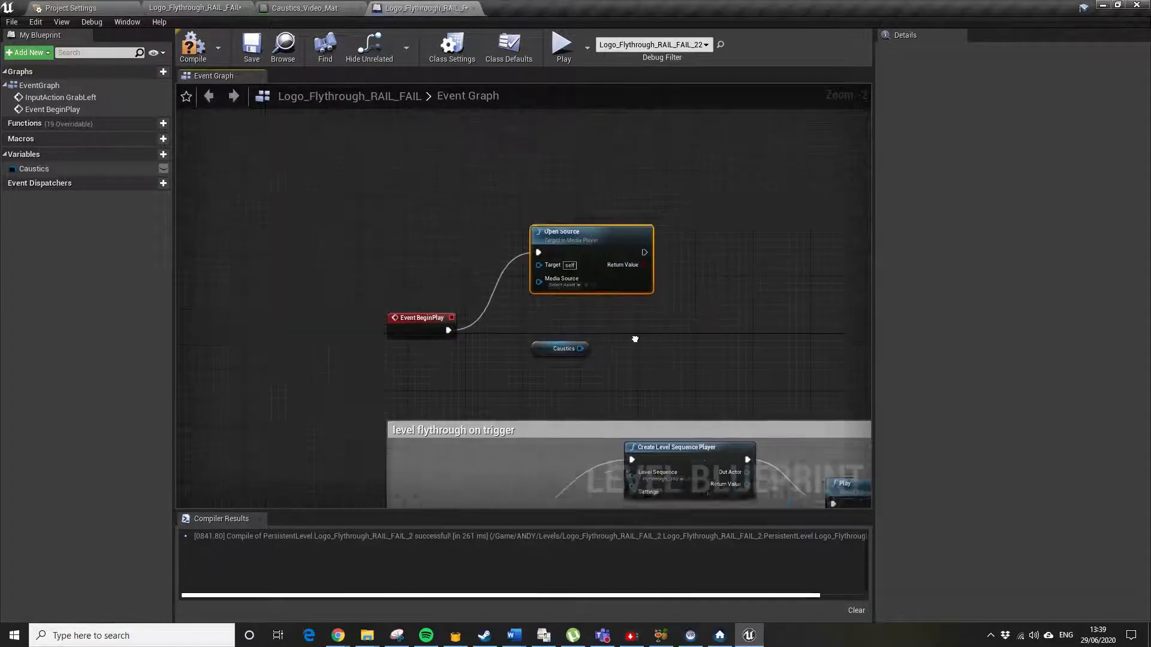
scroll(636, 340, "up", 2)
left_click_drag(647, 183, 781, 171)
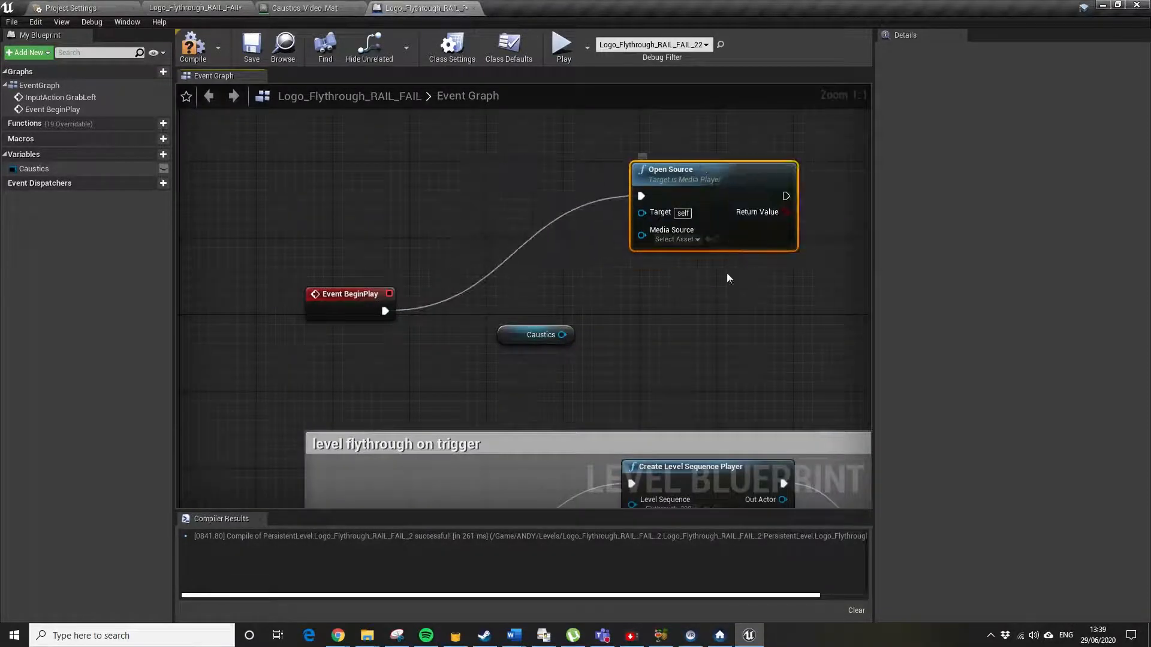
- Set Open Source's Media Source to Cautics, connect the Caustics getter to its Target, and compile the blueprint
left_click(690, 239)
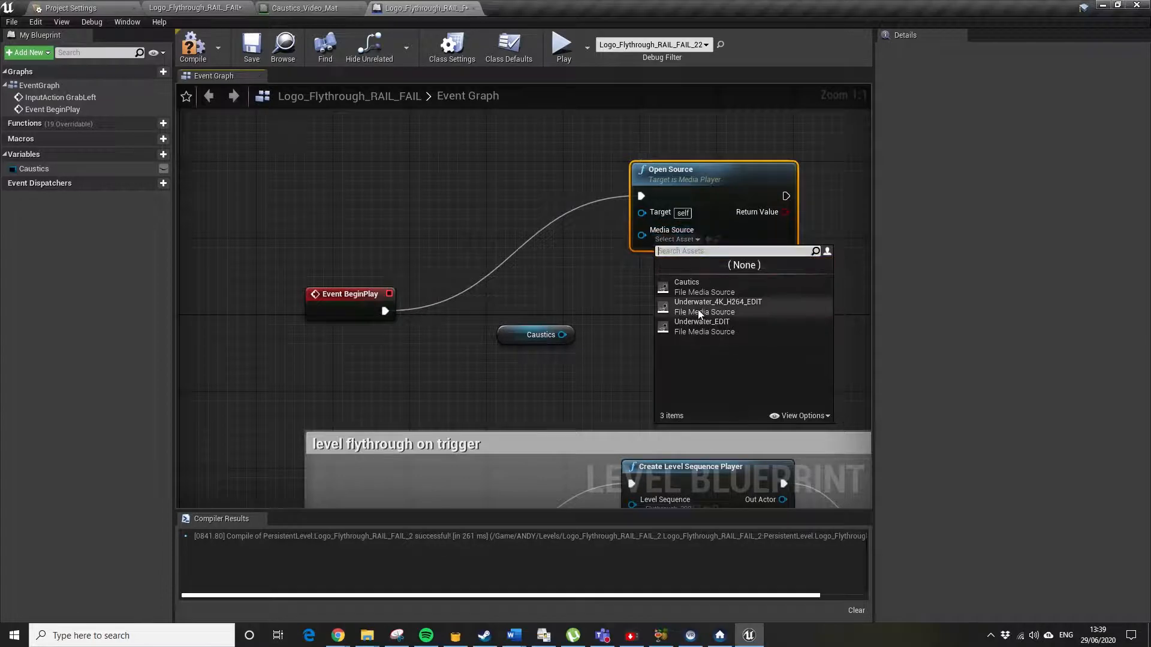
left_click(707, 287)
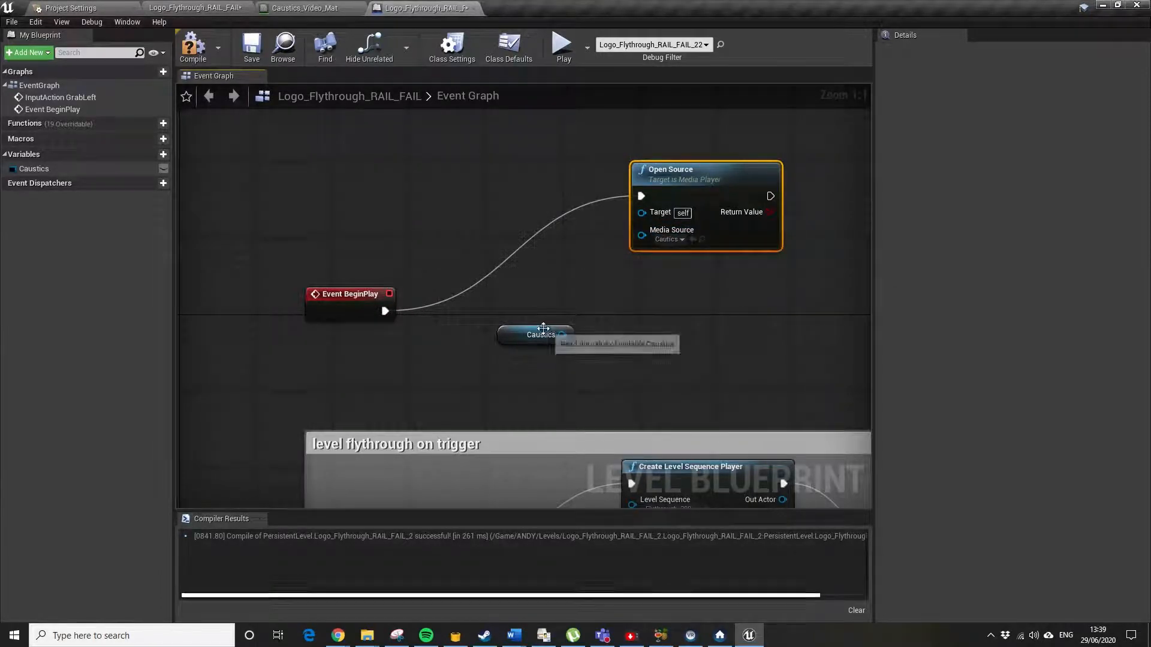
left_click_drag(542, 334, 641, 212)
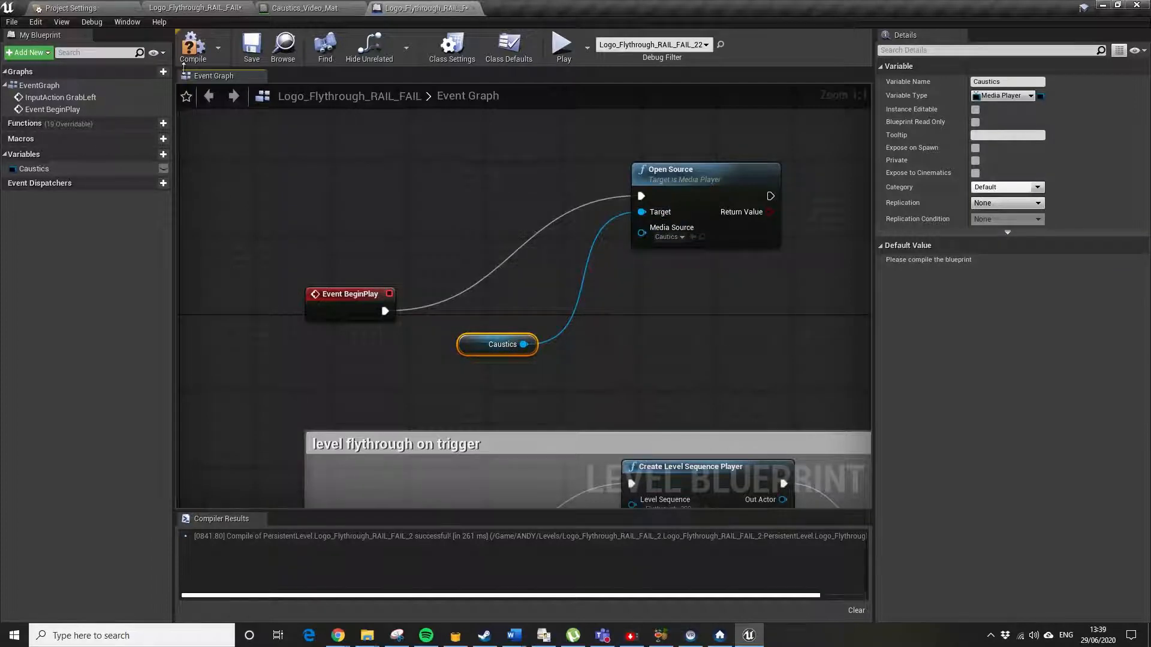
left_click(192, 47)
- Enclose the BeginPlay, Caustics and Open Source nodes in a comment reading "play caustic texture" and recompile the blueprint
scroll(683, 241, "down", 2)
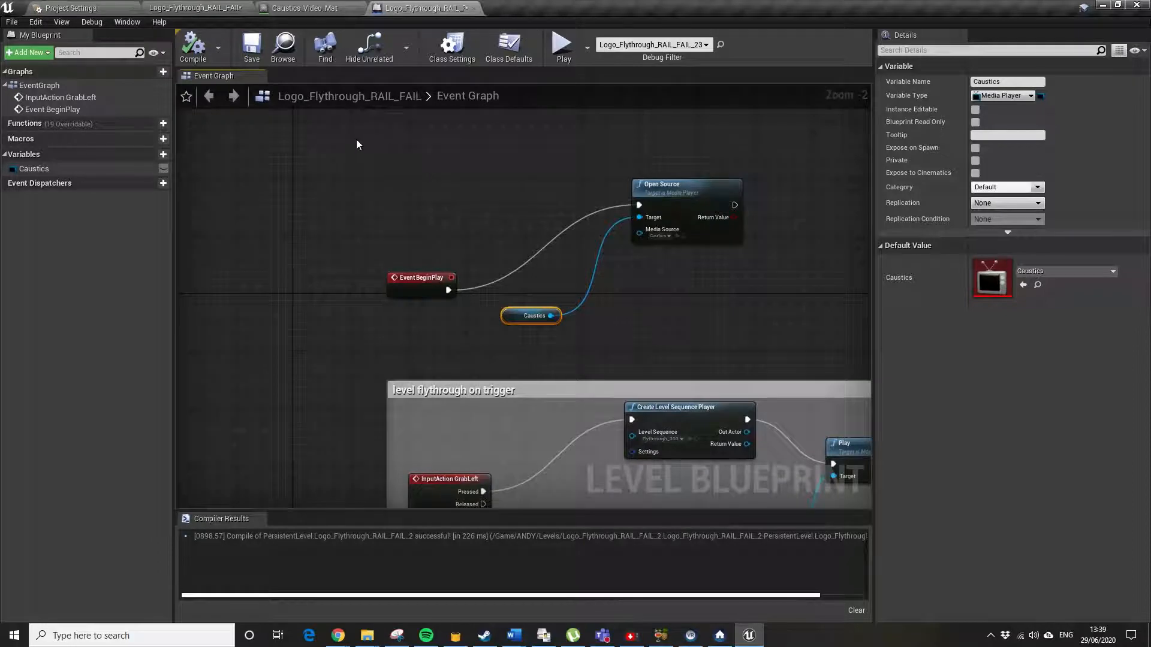
left_click_drag(356, 139, 828, 340)
key("c")
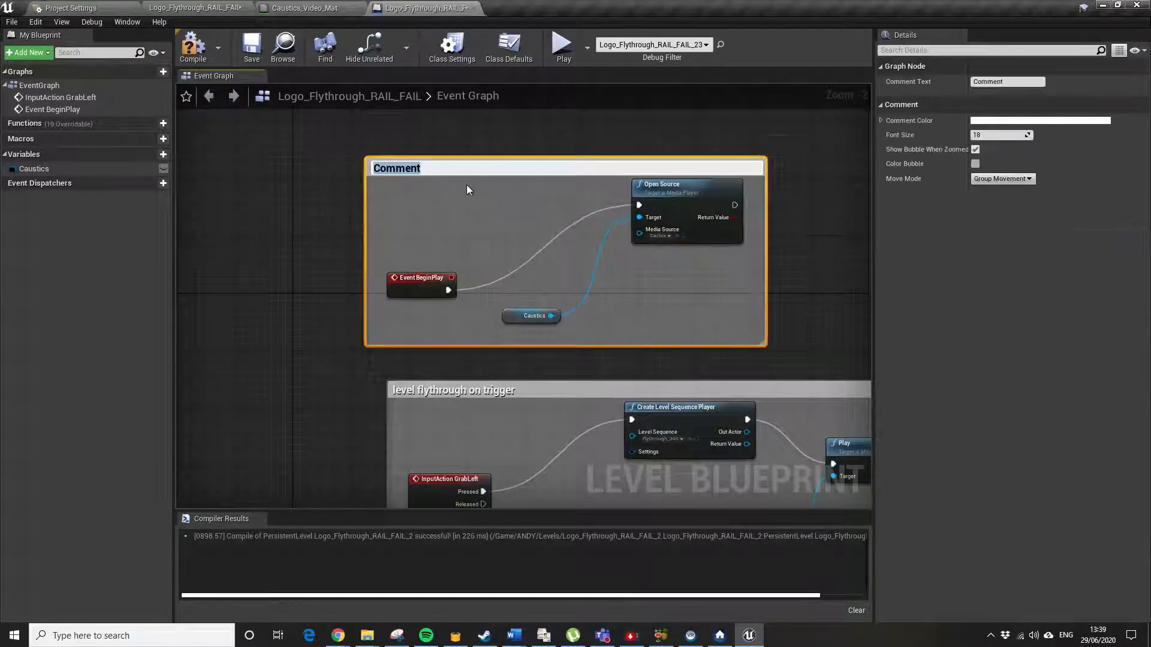
key("BackSpace")
type("play caustic")
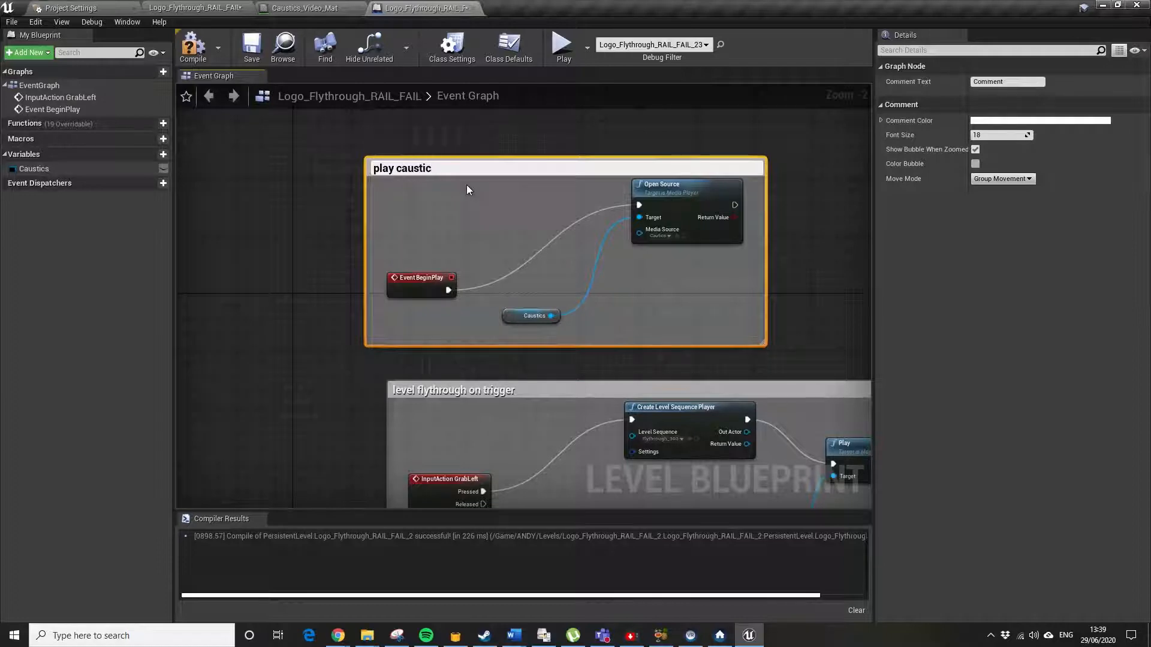
type(" texture")
left_click(573, 133)
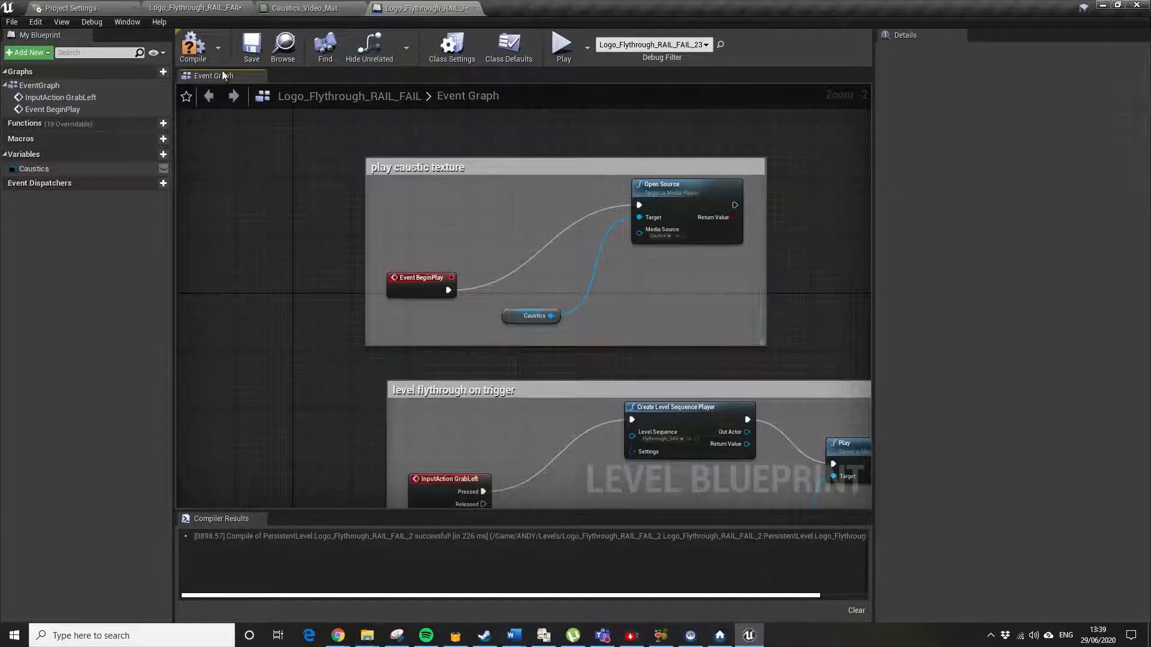
left_click(192, 46)
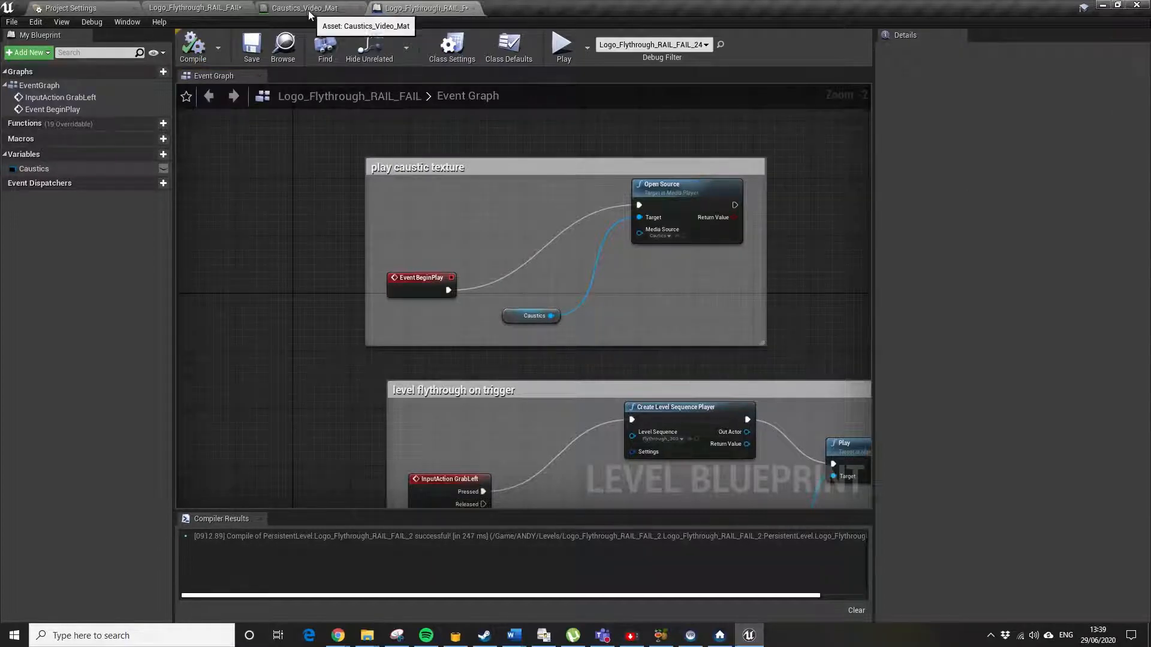
- Return to the level and run a play preview to check the caustics video on the cylinder, then stop it
left_click(336, 9)
left_click(210, 8)
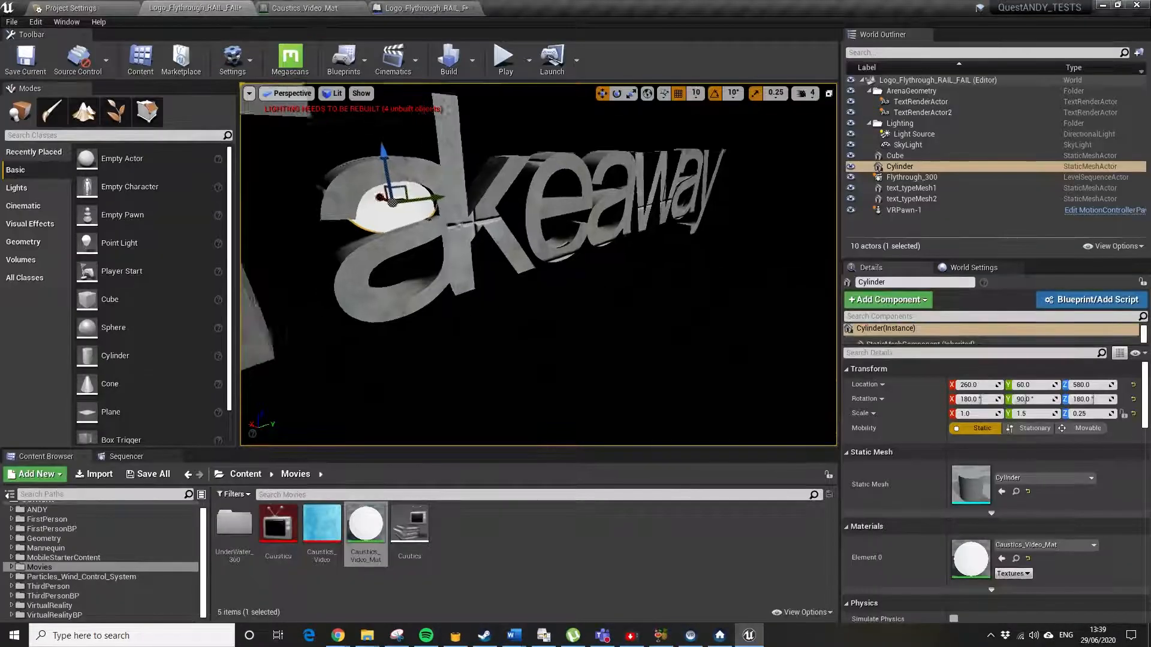
left_click(506, 58)
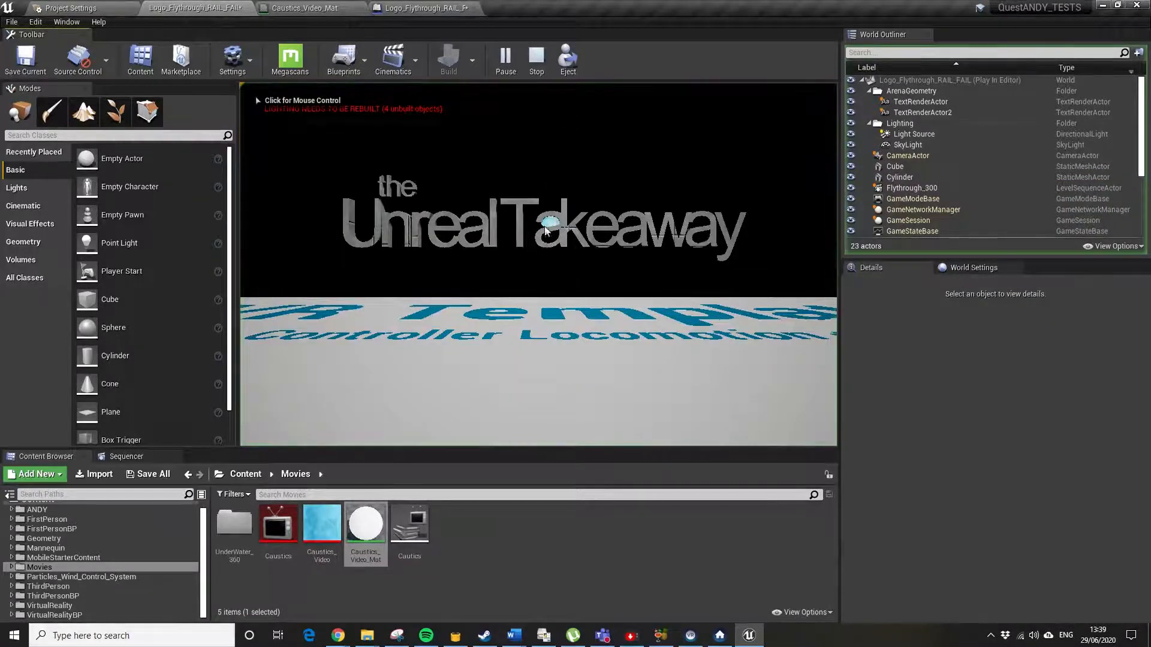
left_click(582, 248)
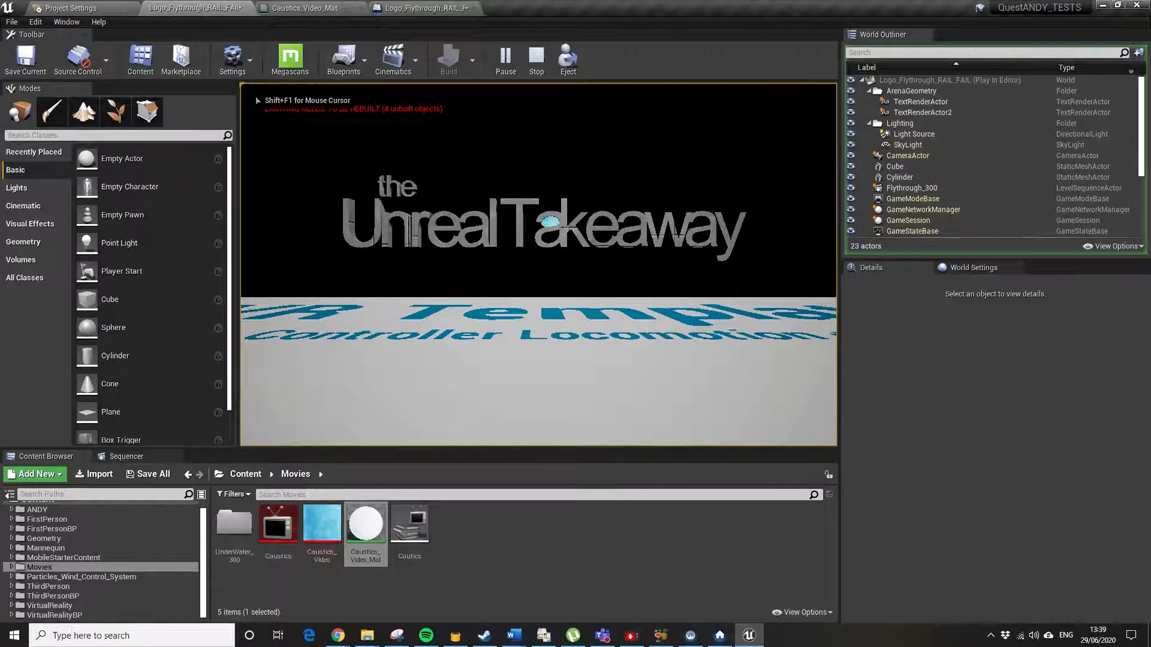
key("Escape")
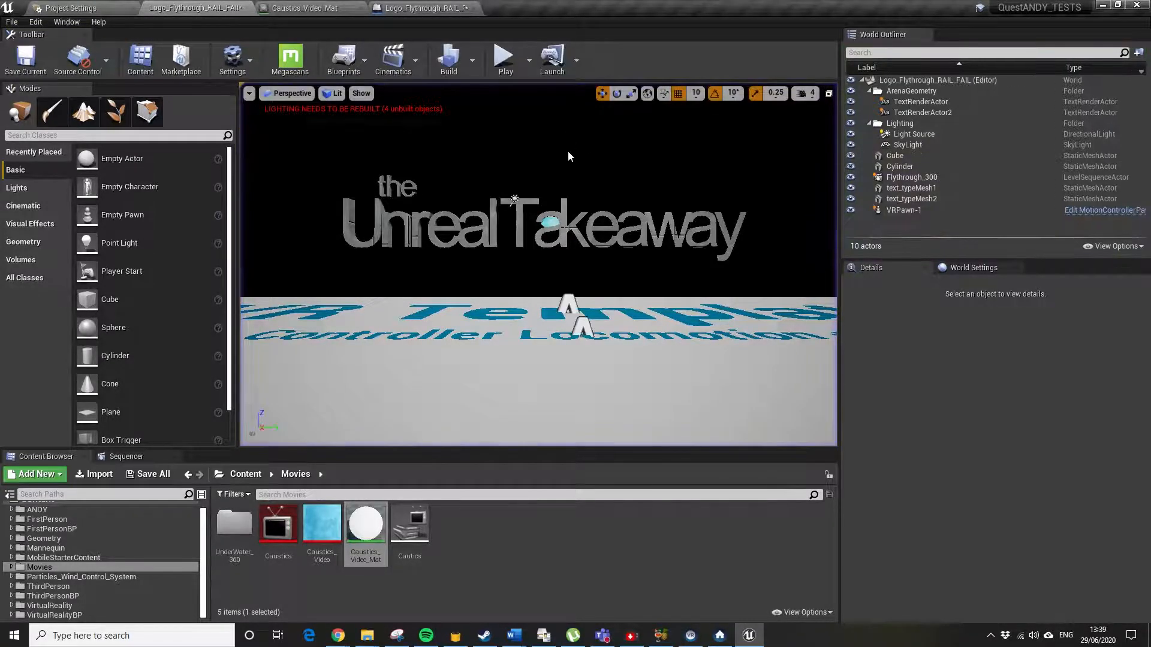
- Run a play preview of the level in the selected viewport, then stop it
left_click(529, 59)
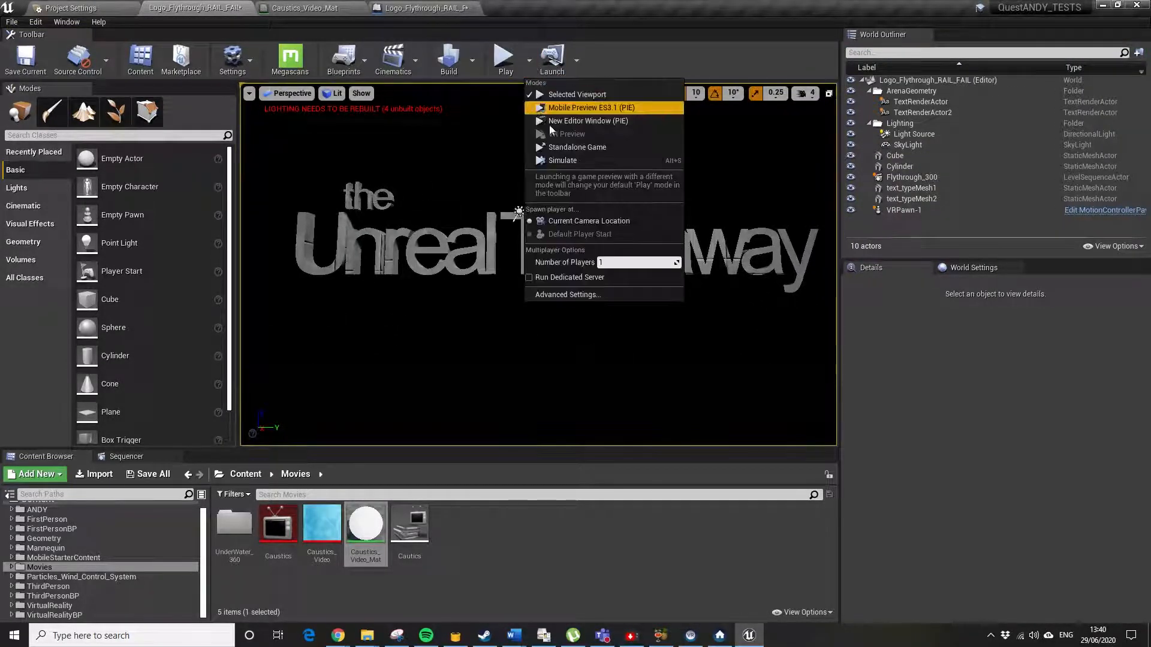
left_click(562, 358)
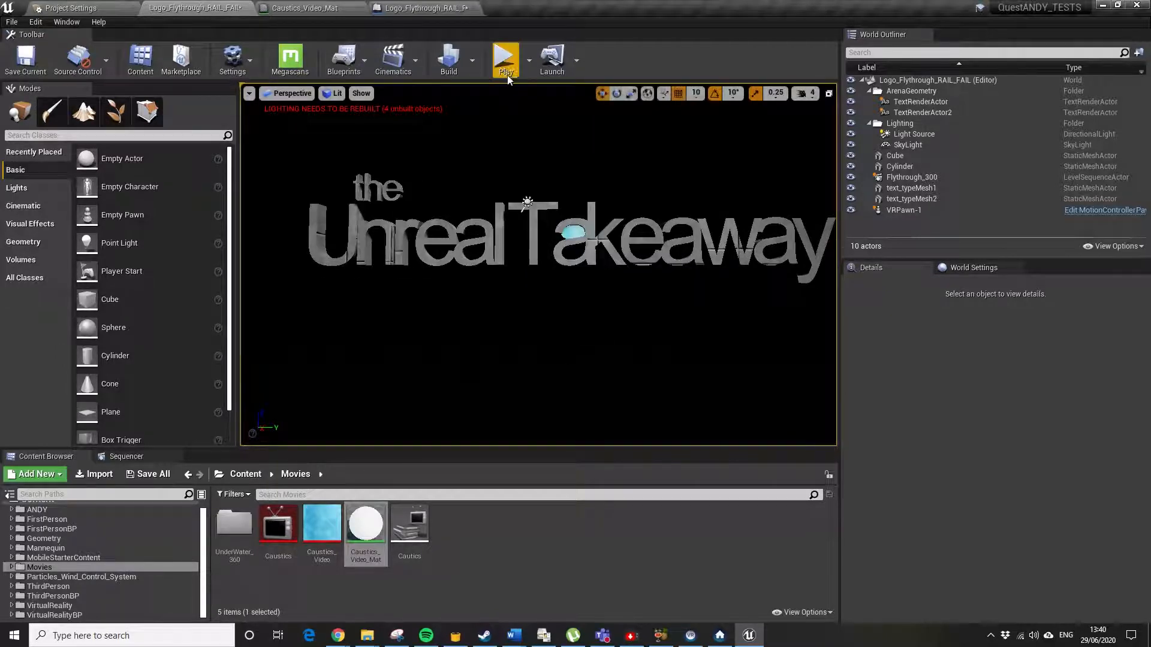
left_click(504, 57)
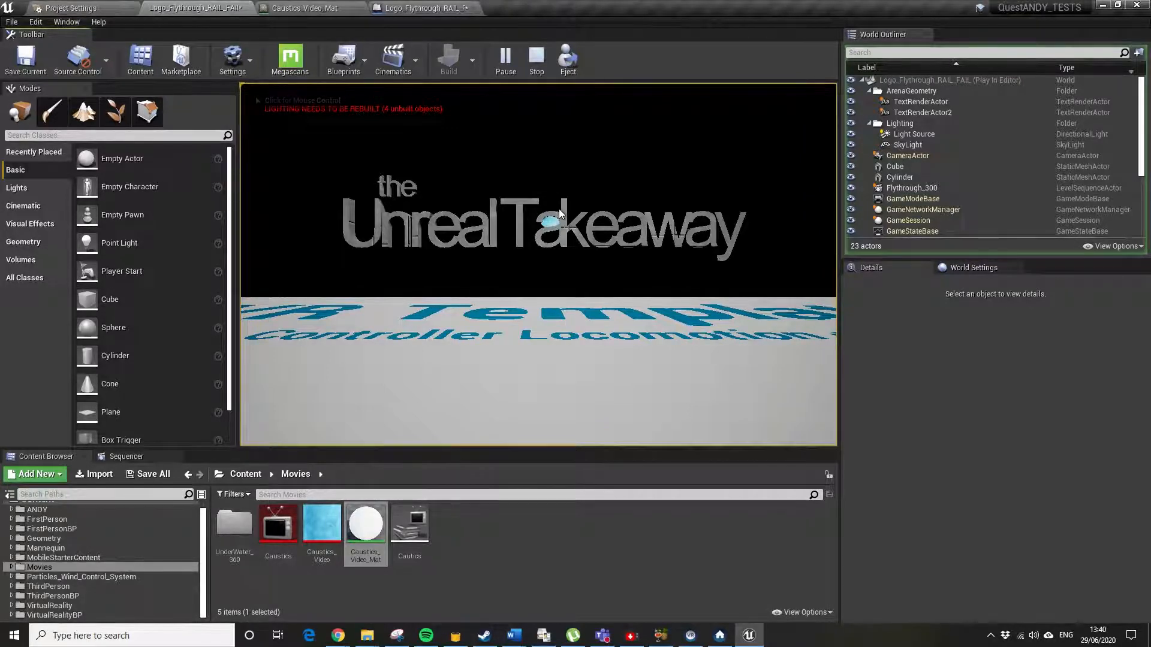
key("Escape")
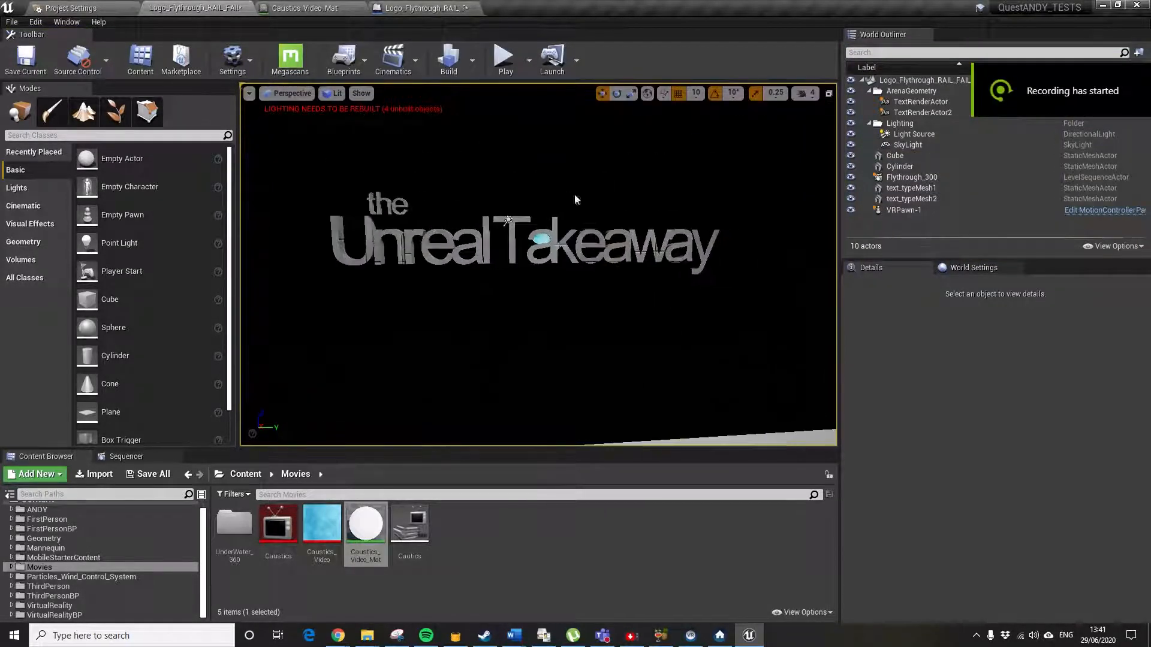
- Start a play preview, eject from the pawn and fly to the cylinder in the logo to examine the caustics video from near and far
left_click(503, 58)
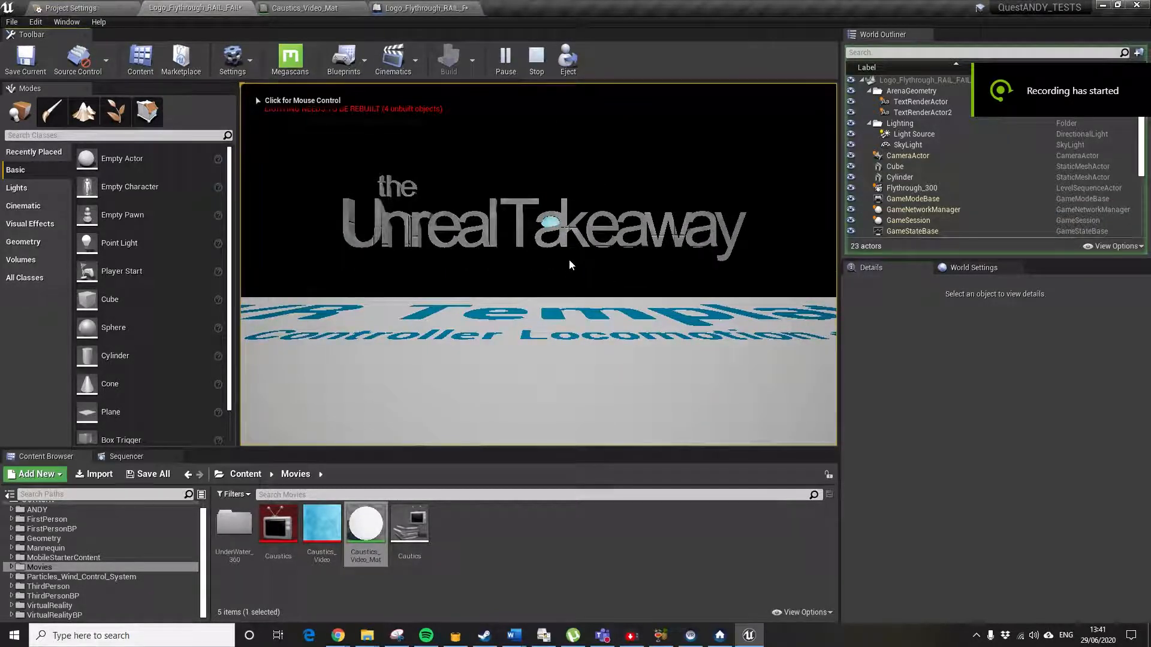
key("F8")
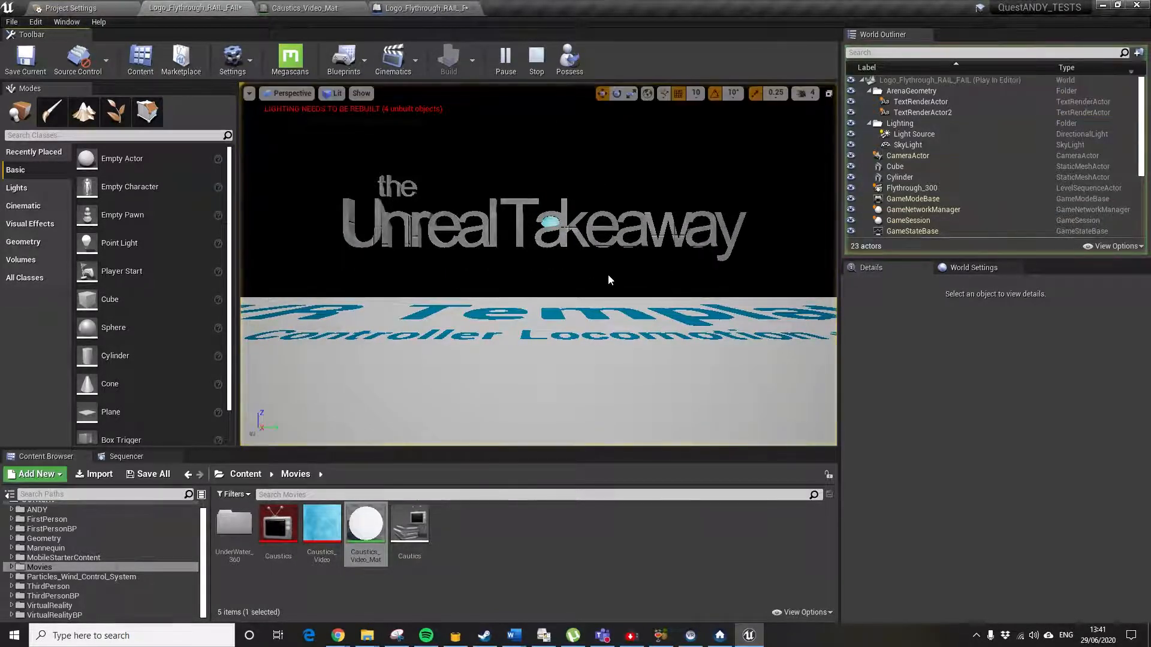
mouse_move(608, 279)
right_mouse_down()
mouse_move(560, 228)
mouse_move(598, 227)
mouse_move(641, 252)
mouse_move(613, 235)
mouse_move(617, 252)
mouse_move(578, 264)
mouse_move(596, 283)
mouse_move(590, 269)
mouse_move(628, 281)
mouse_move(574, 281)
mouse_move(587, 283)
right_mouse_up()
key("w")
key("w")
key("w")
key("w")
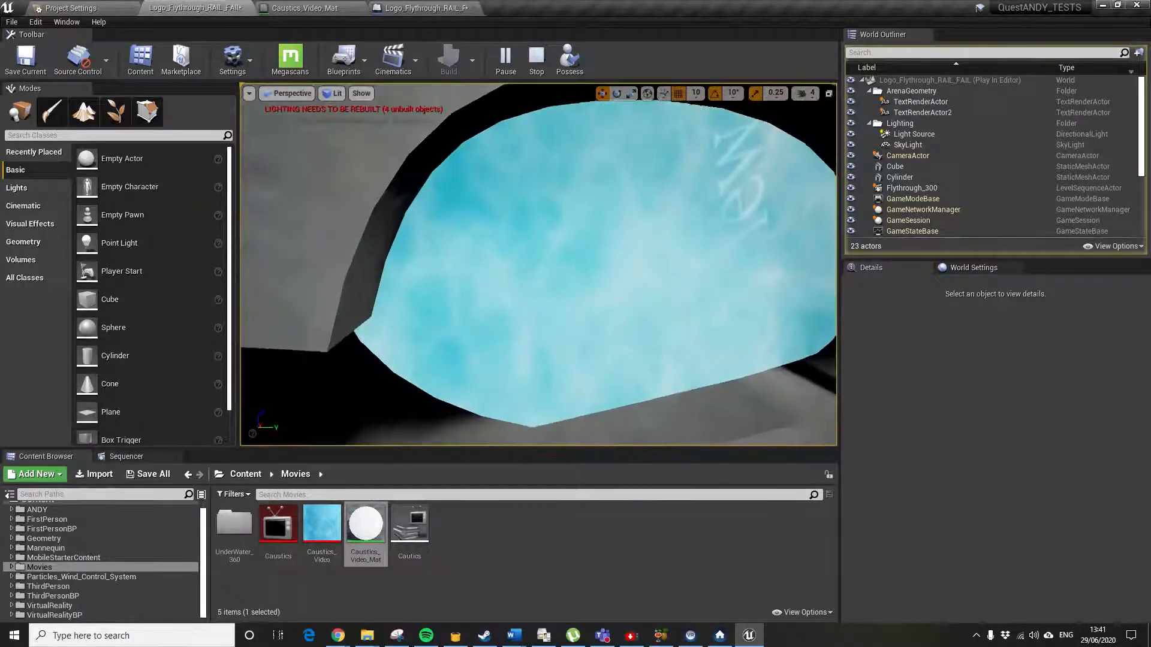
scroll(595, 268, "down", 6)
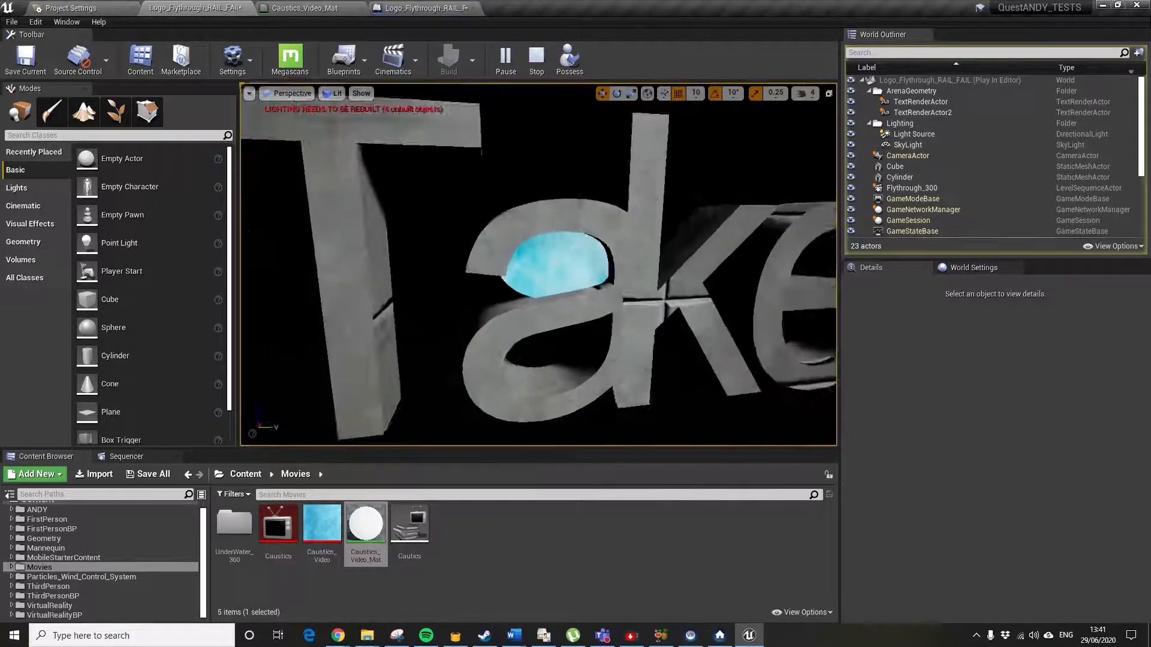
scroll(595, 268, "up", 4)
right_click_drag(595, 268, 536, 257)
key("w")
key("w")
right_click_drag(616, 324, 617, 309)
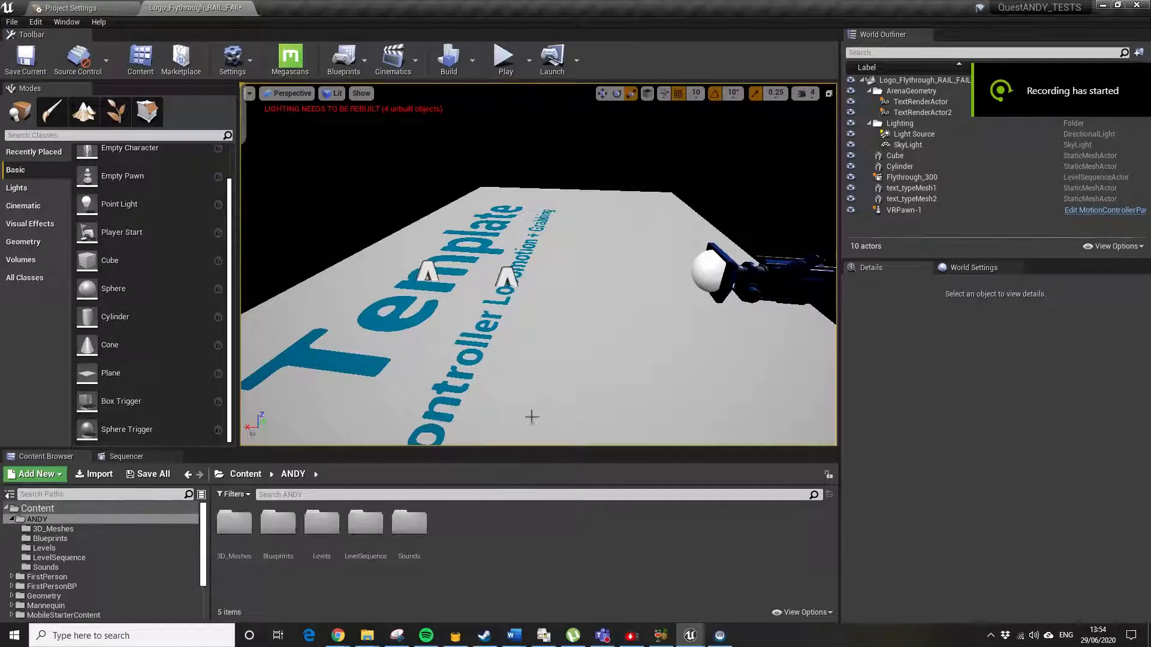
- Place a Box Trigger on the lower part of the first "a" in Takeaway, at about 230, 120, 450
right_click_drag(532, 413, 474, 359)
key("w")
right_click_drag(558, 370, 588, 370)
key("s")
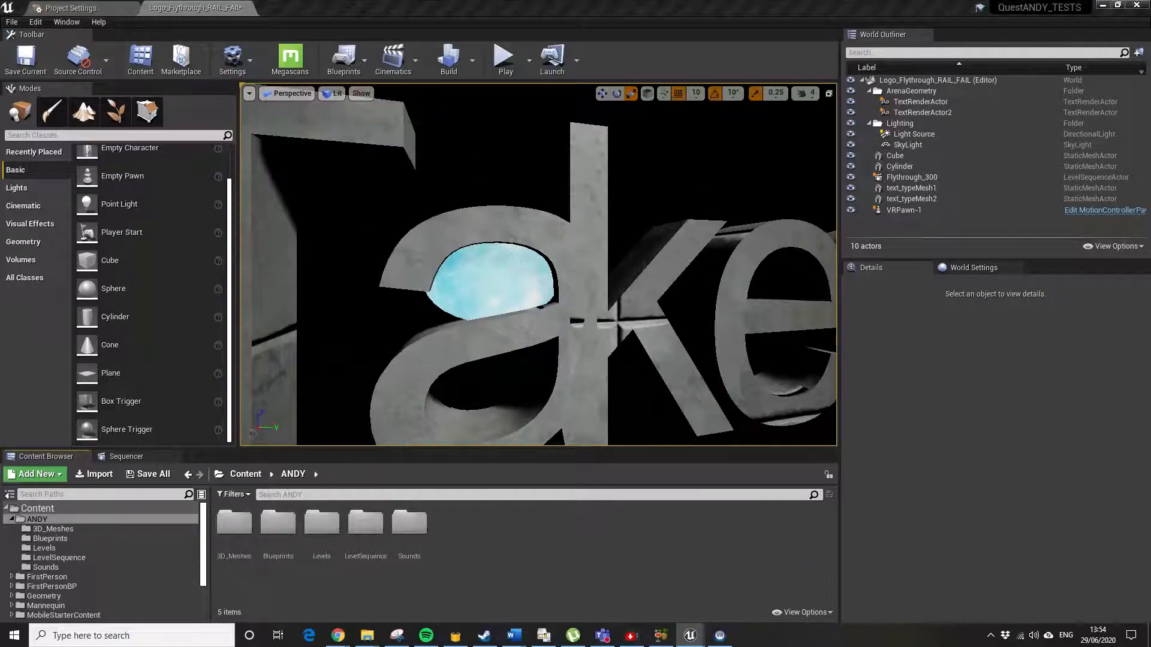
mouse_move(539, 270)
right_mouse_down()
mouse_move(689, 299)
mouse_move(821, 294)
mouse_move(540, 270)
right_mouse_up()
left_click_drag(111, 394, 543, 371)
right_click_drag(543, 372, 459, 355)
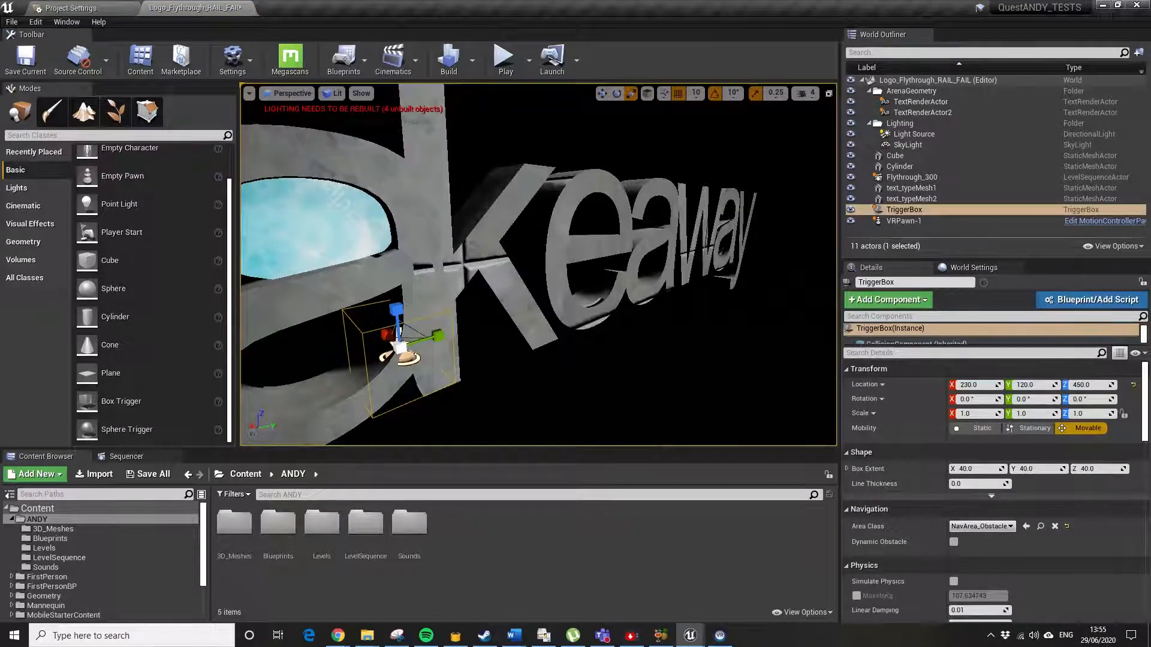
- Move the trigger box over the cylinder opening at 230, 50, 600 and scale it uniformly to a box extent of 66.25
key("w")
left_click_drag(392, 309, 273, 159)
mouse_move(371, 268)
right_mouse_down()
mouse_move(330, 243)
mouse_move(321, 258)
mouse_move(370, 268)
right_mouse_up()
key("e")
key("r")
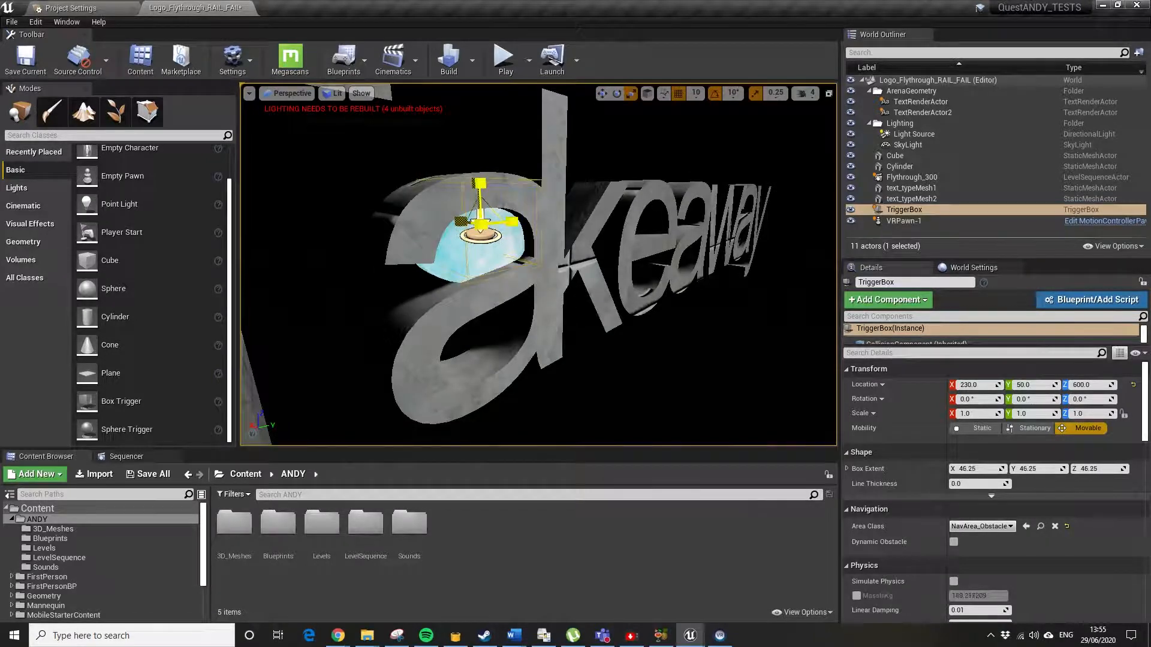
mouse_move(479, 232)
left_mouse_down()
mouse_move(460, 235)
mouse_move(468, 225)
left_mouse_up()
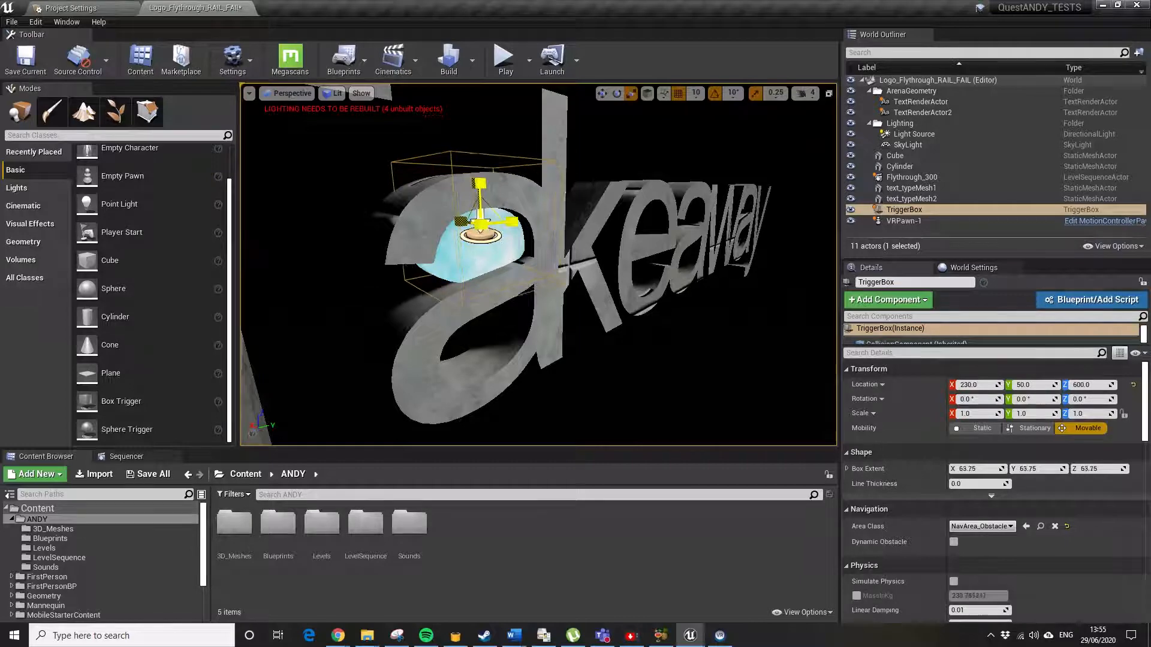
key("f")
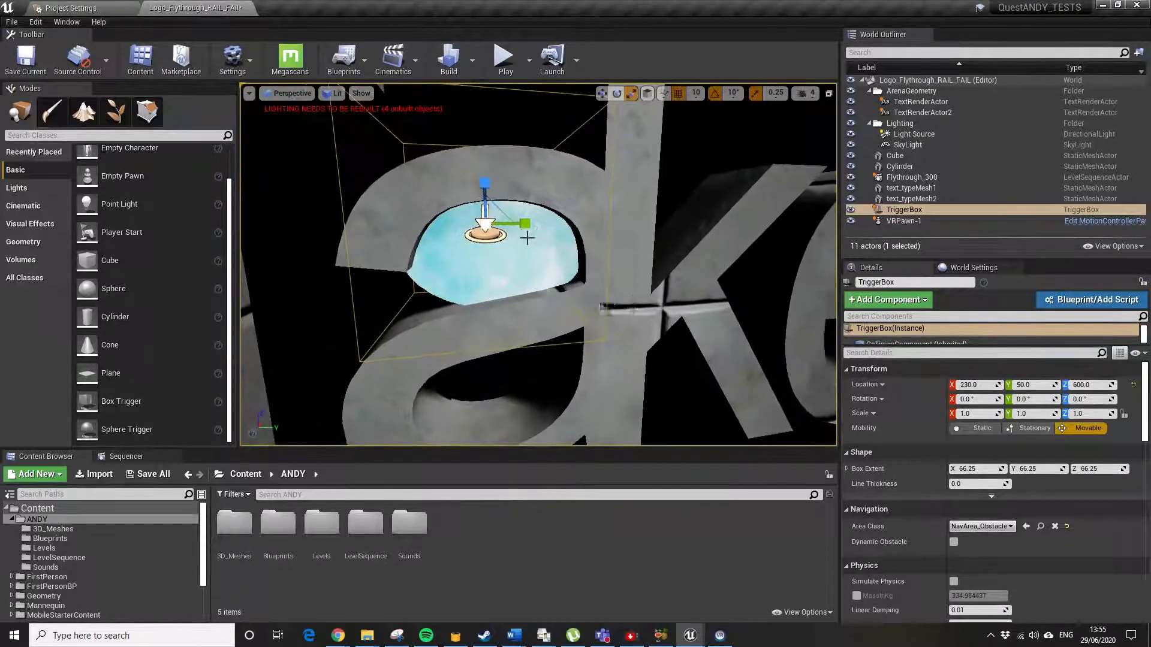
- Align the trigger box with the cylinder at 290, 60, 600 and enlarge its box extent uniformly to 73.75
right_click_drag(538, 264, 636, 267)
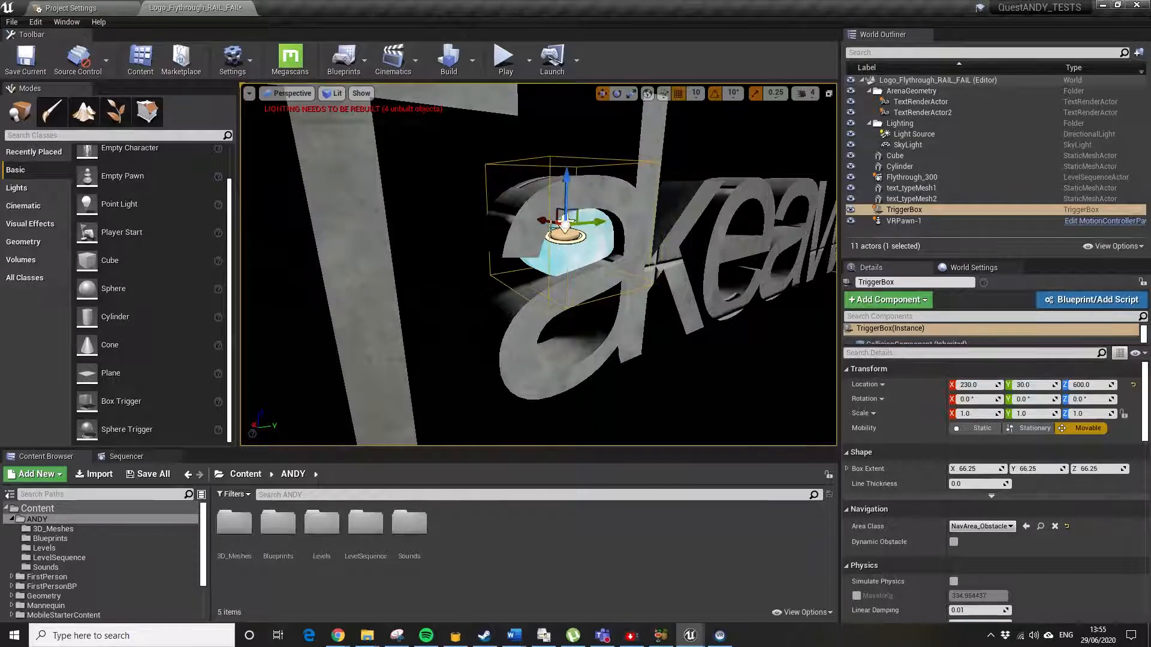
right_click_drag(527, 209, 497, 212)
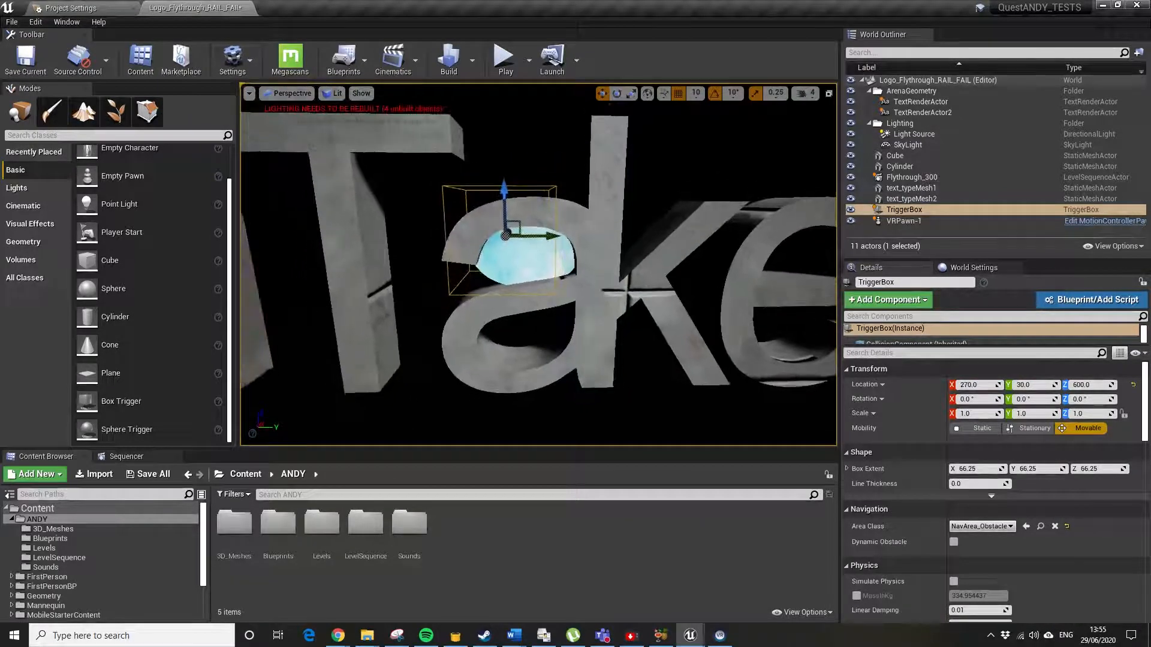
left_click_drag(551, 233, 564, 232)
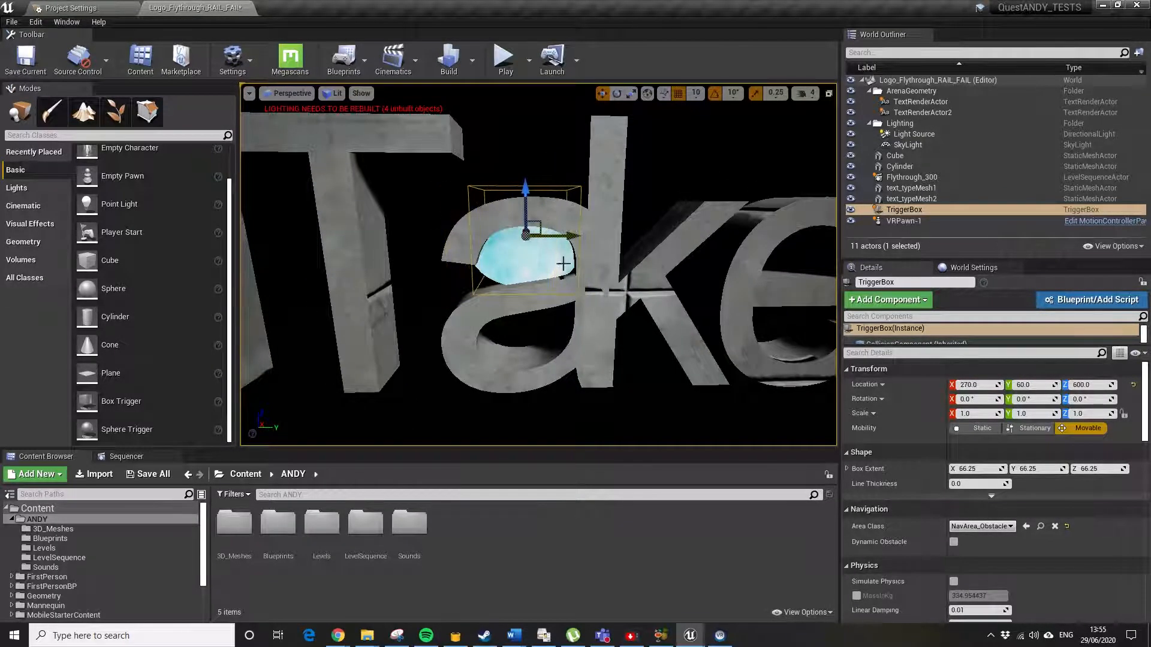
mouse_move(563, 264)
right_mouse_down()
mouse_move(591, 264)
mouse_move(511, 250)
mouse_move(549, 256)
right_mouse_up()
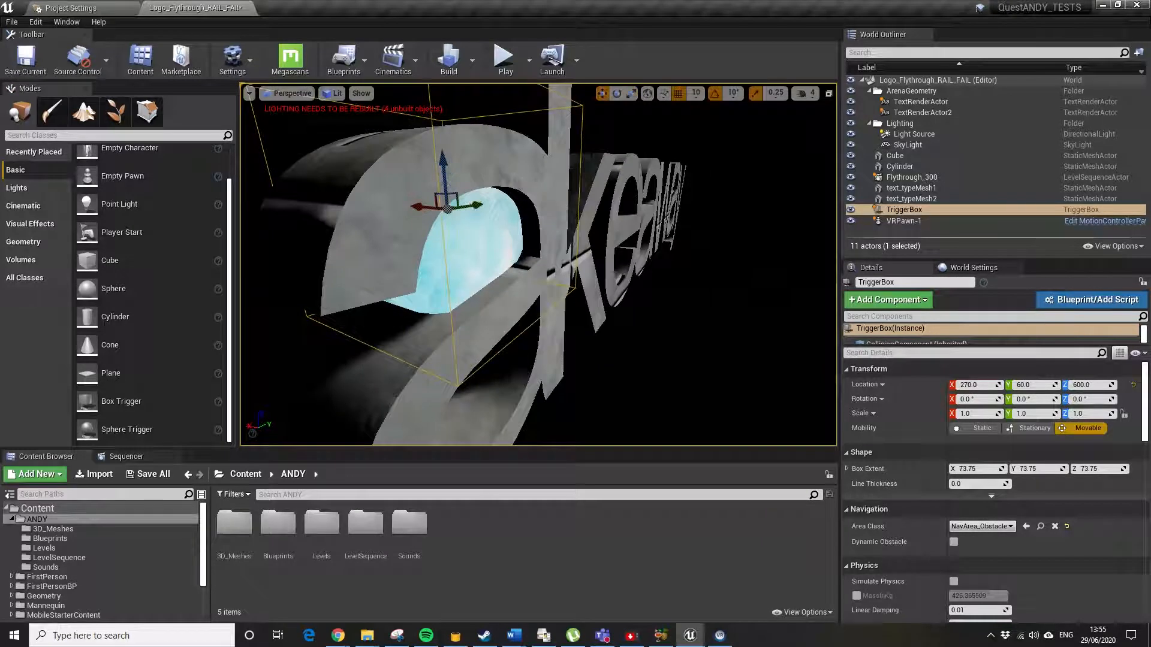
left_click_drag(417, 210, 398, 209)
right_click_drag(480, 251, 524, 260)
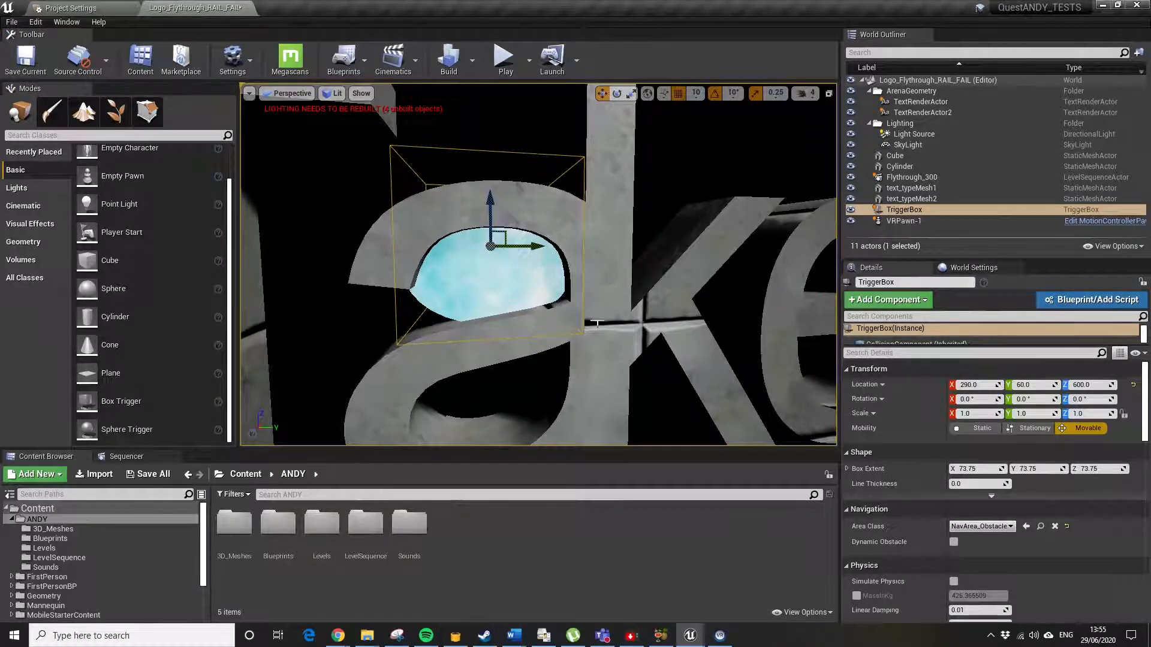
mouse_move(598, 323)
right_mouse_down()
mouse_move(653, 311)
mouse_move(744, 318)
mouse_move(588, 315)
right_mouse_up()
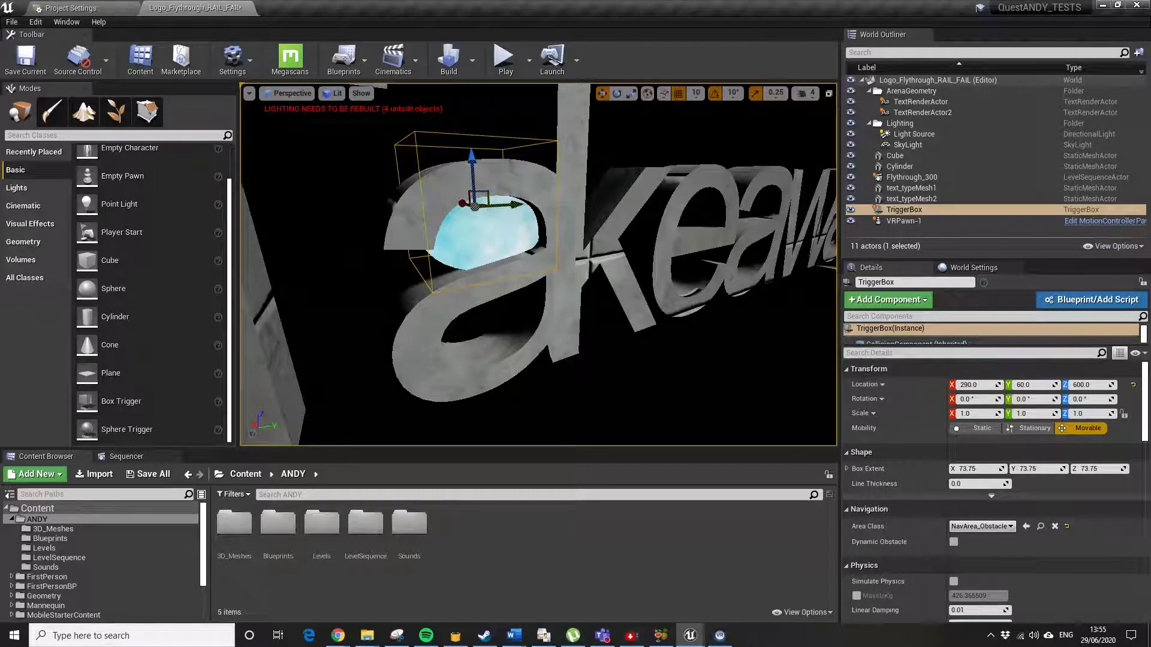
- Rename the trigger box to Trigger_new_level
scroll(869, 487, "down", 15)
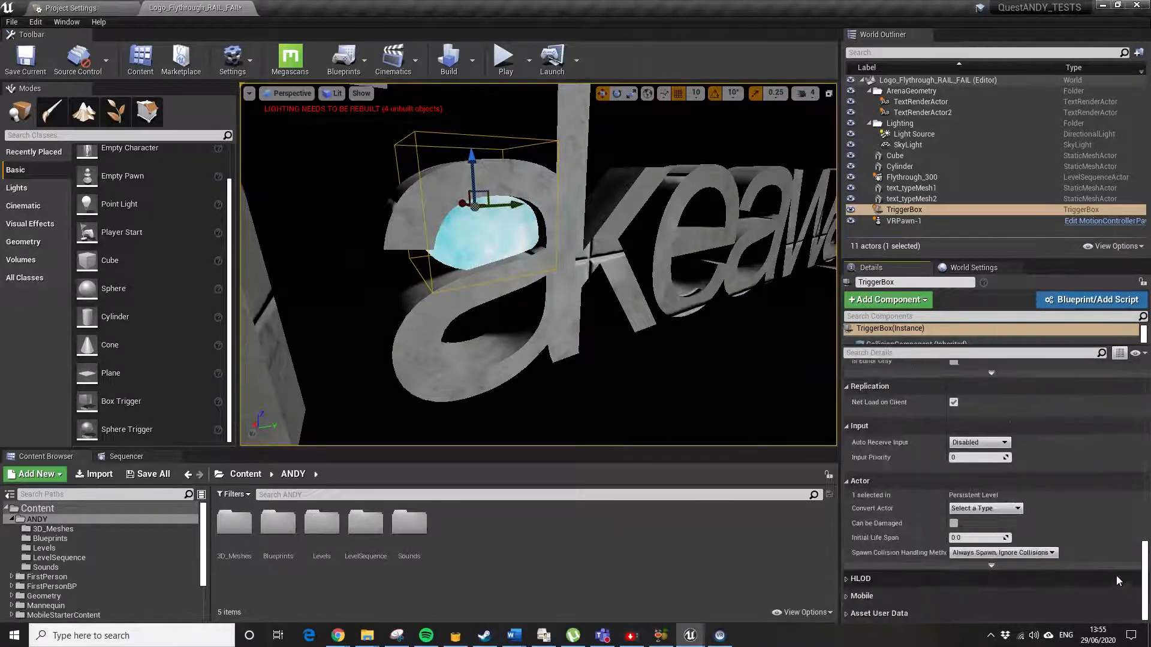
left_click(912, 210)
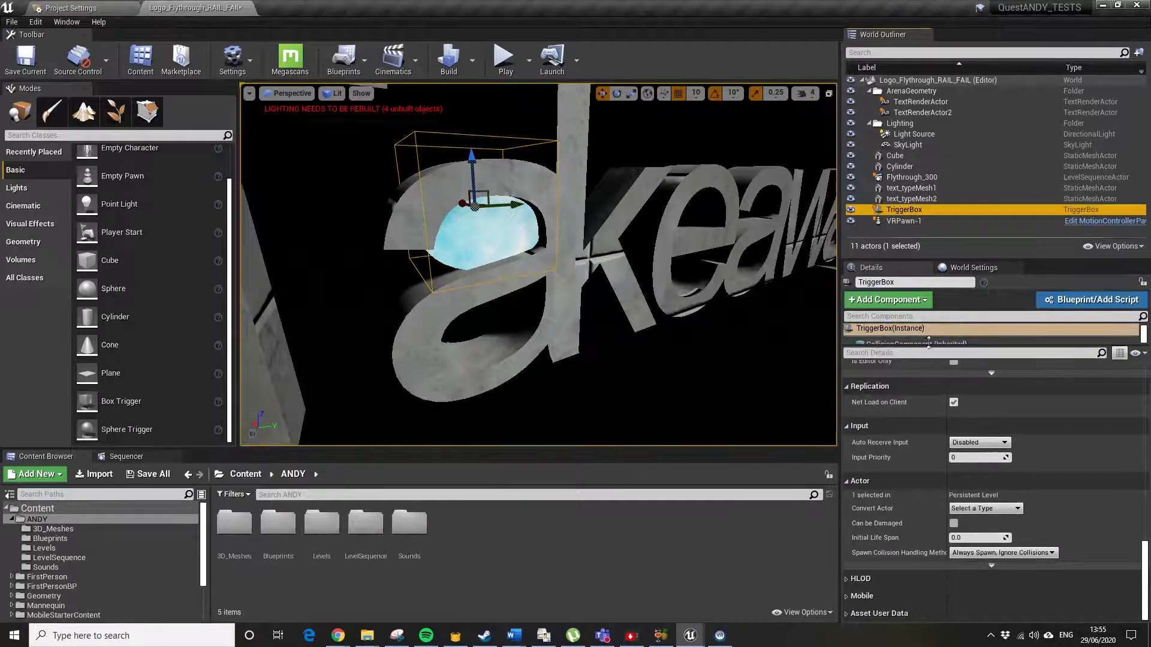
left_click(906, 283)
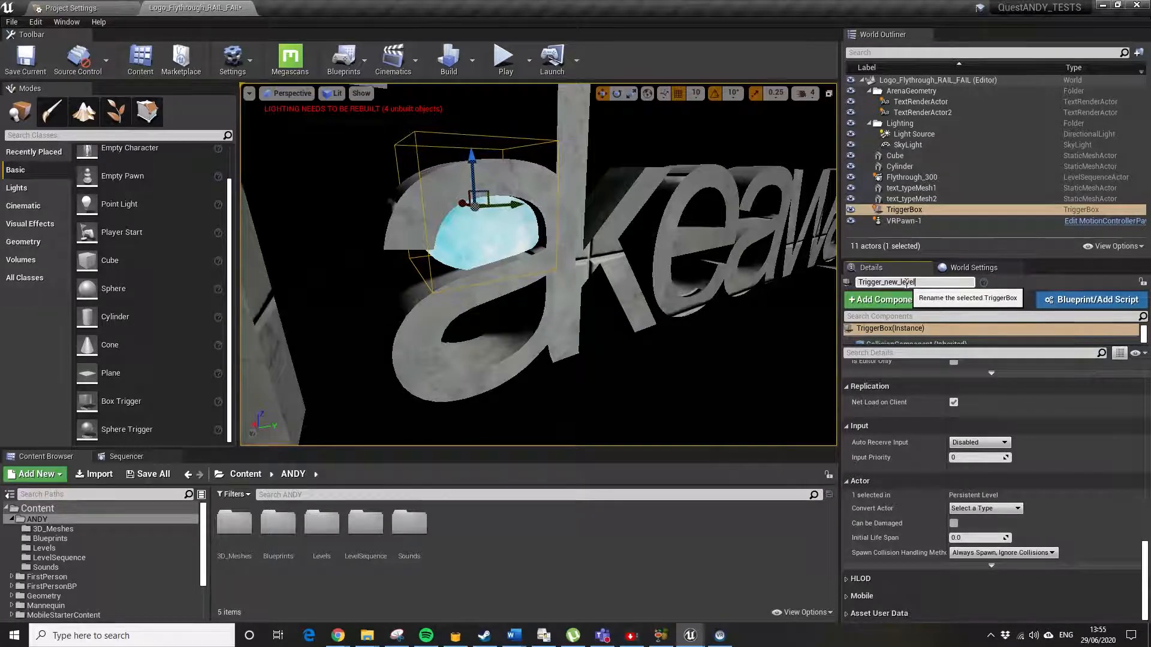
key("Return")
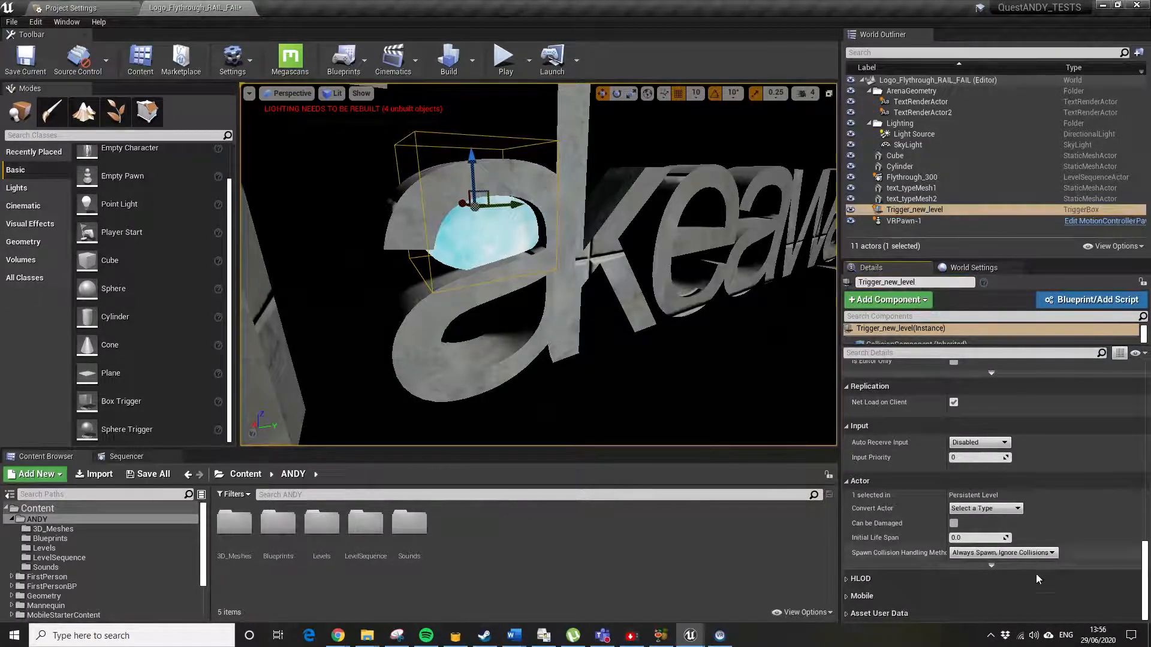
- Convert the trigger box into a Blueprint class named Trigger_new_level_Blueprint, stored in the Blueprints folder beside 3D_Meshes
scroll(1044, 595, "up", 3)
scroll(1044, 596, "down", 3)
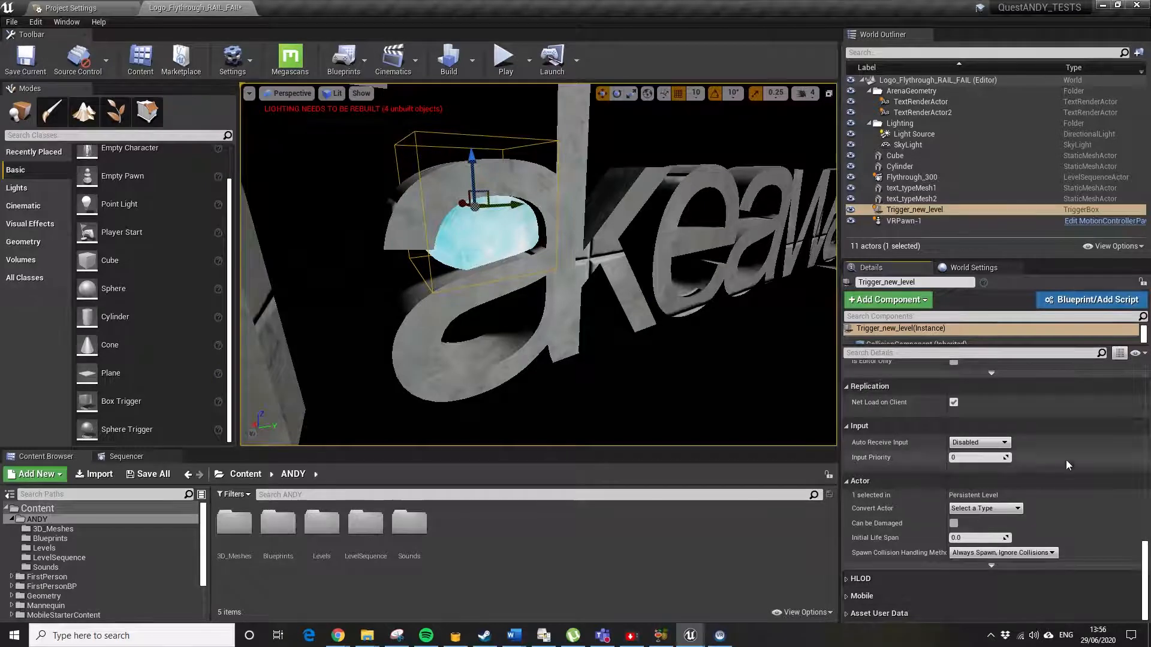
scroll(849, 611, "up", 3)
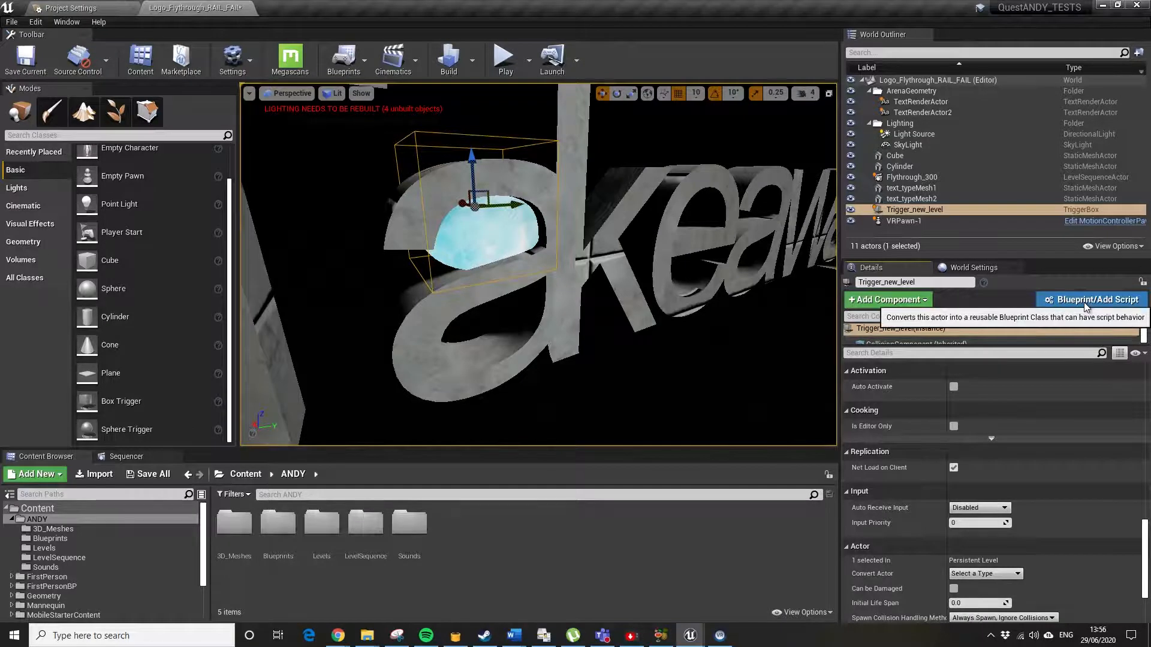
scroll(995, 480, "up", 10)
scroll(995, 480, "down", 10)
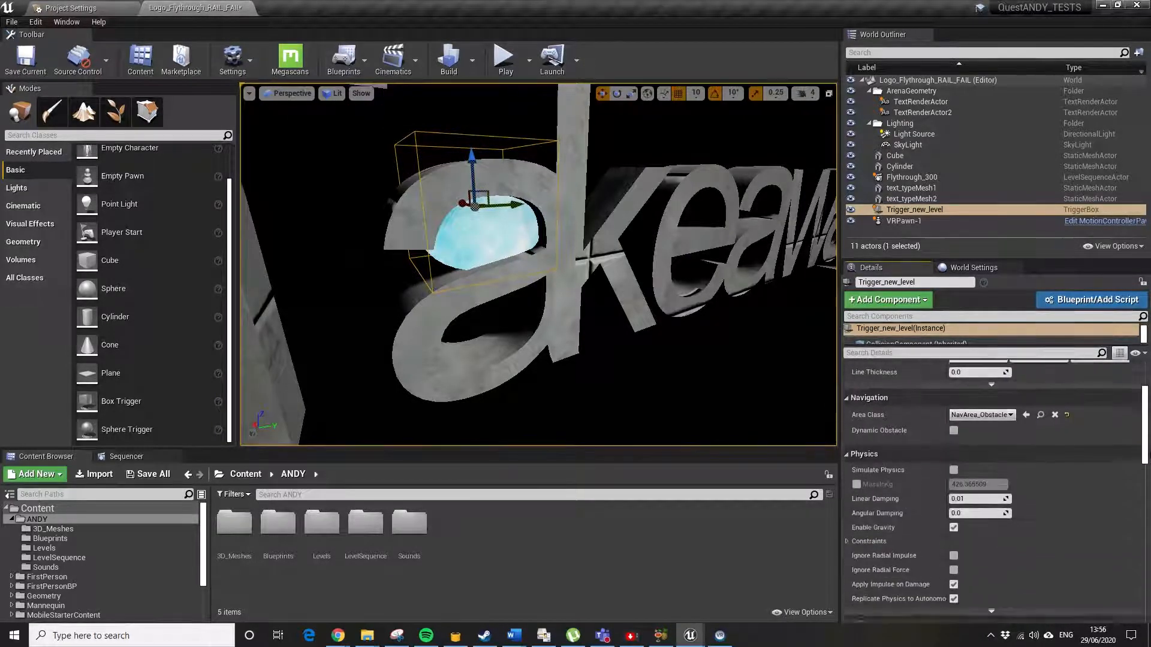
scroll(996, 479, "up", 10)
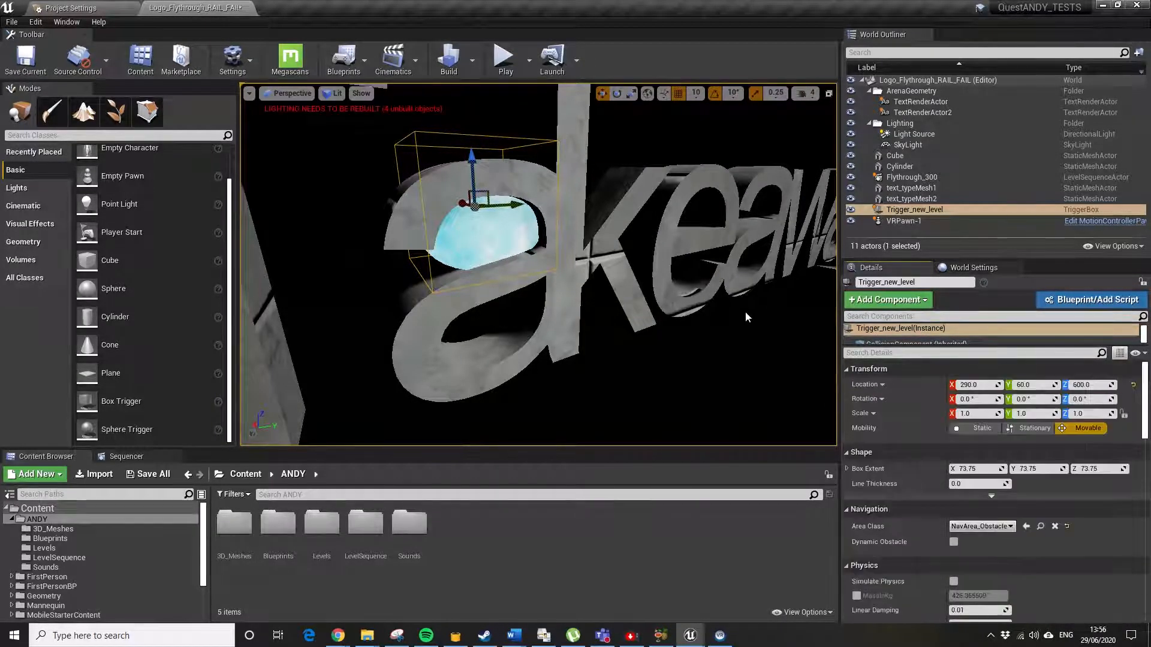
left_click(1079, 300)
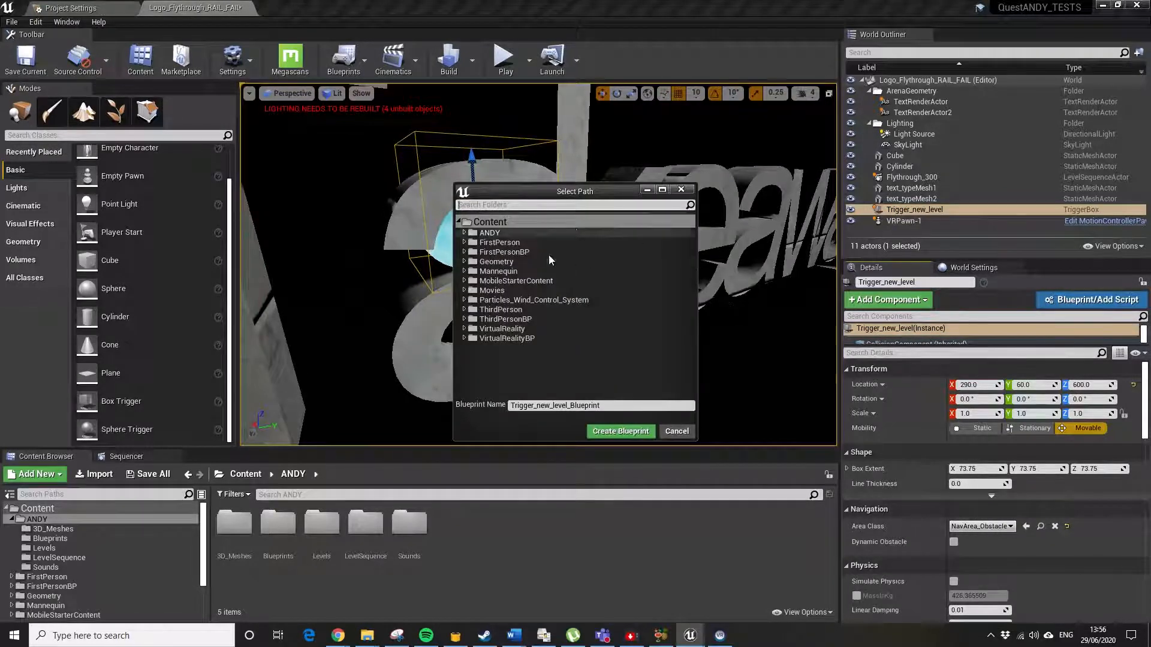
left_click(465, 234)
left_click(502, 253)
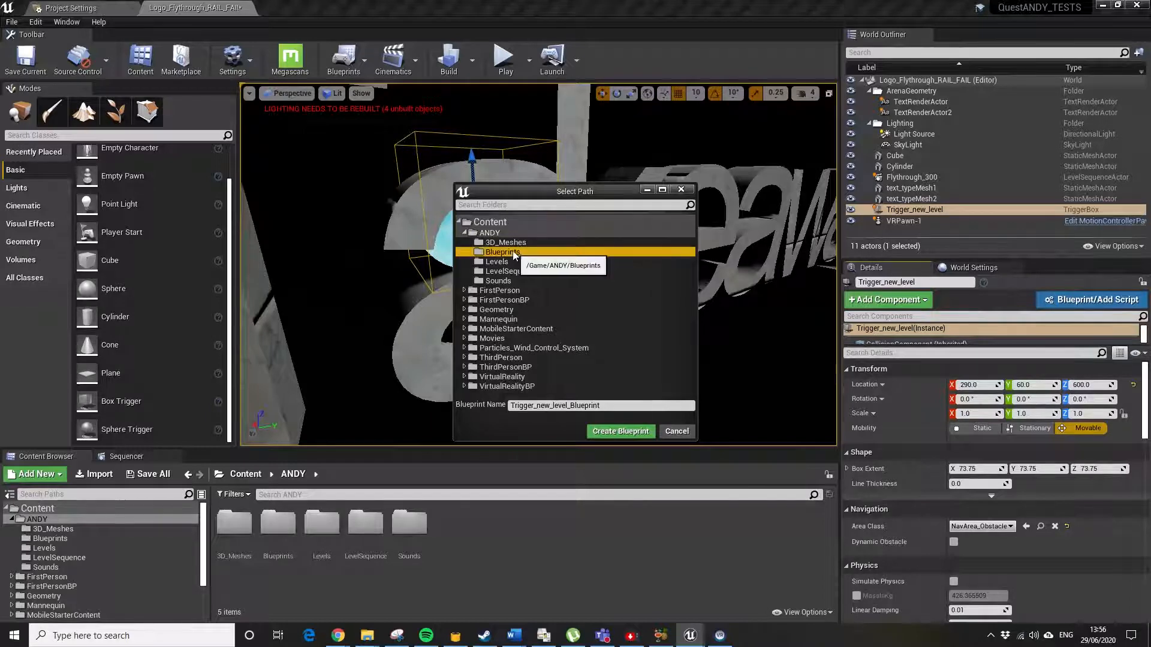
left_click(608, 406)
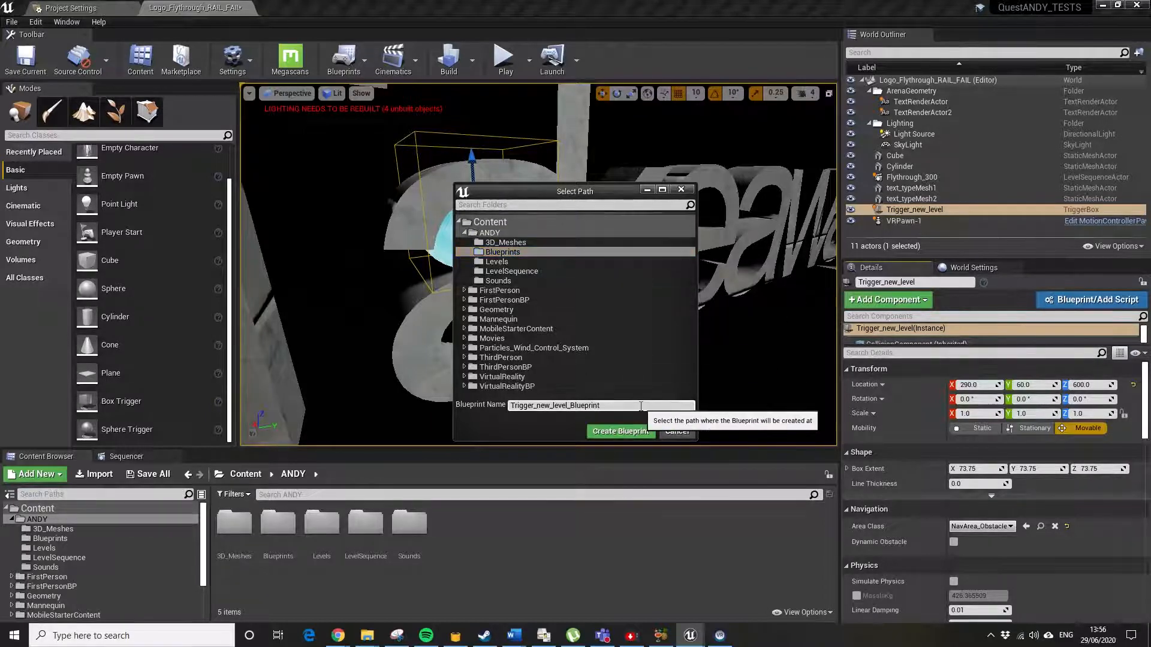
left_click(605, 431)
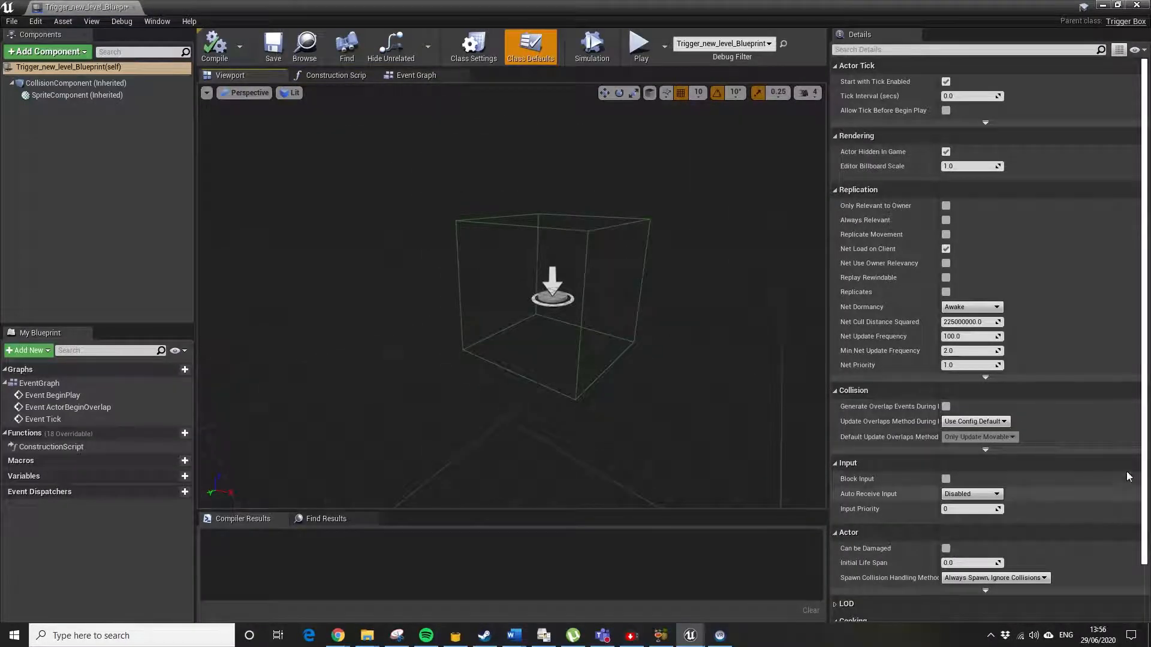
- Add an On Component Begin Overlap event for the trigger blueprint's CollisionComponent
scroll(1073, 493, "down", 2)
scroll(1070, 487, "up", 2)
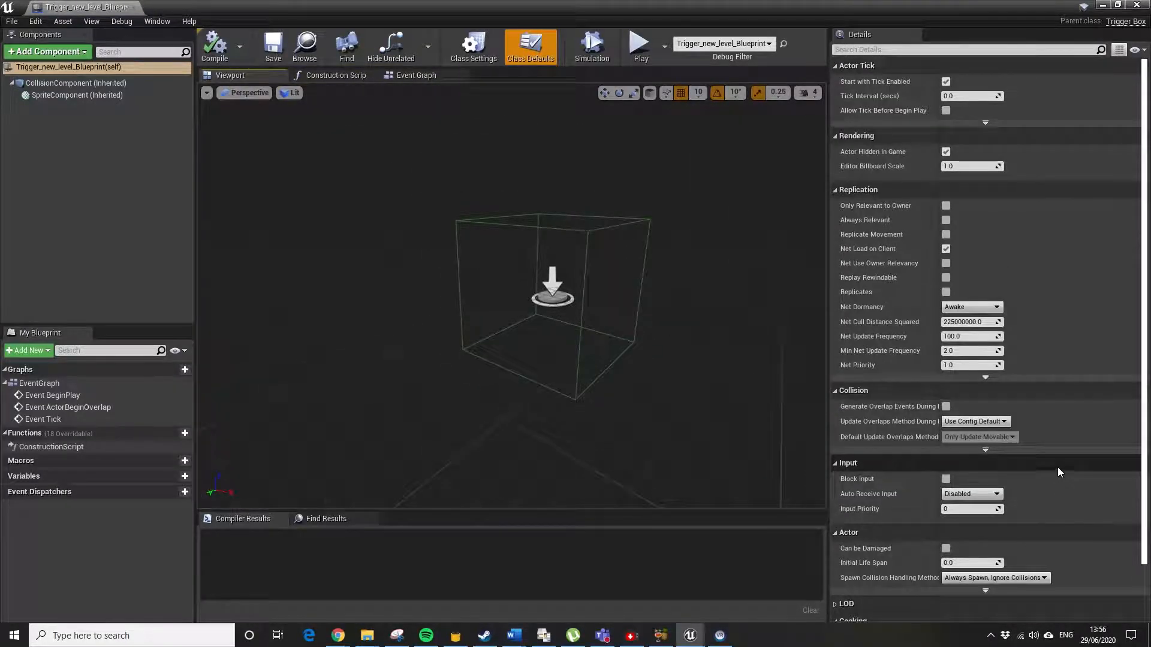
left_click(75, 83)
scroll(998, 473, "down", 20)
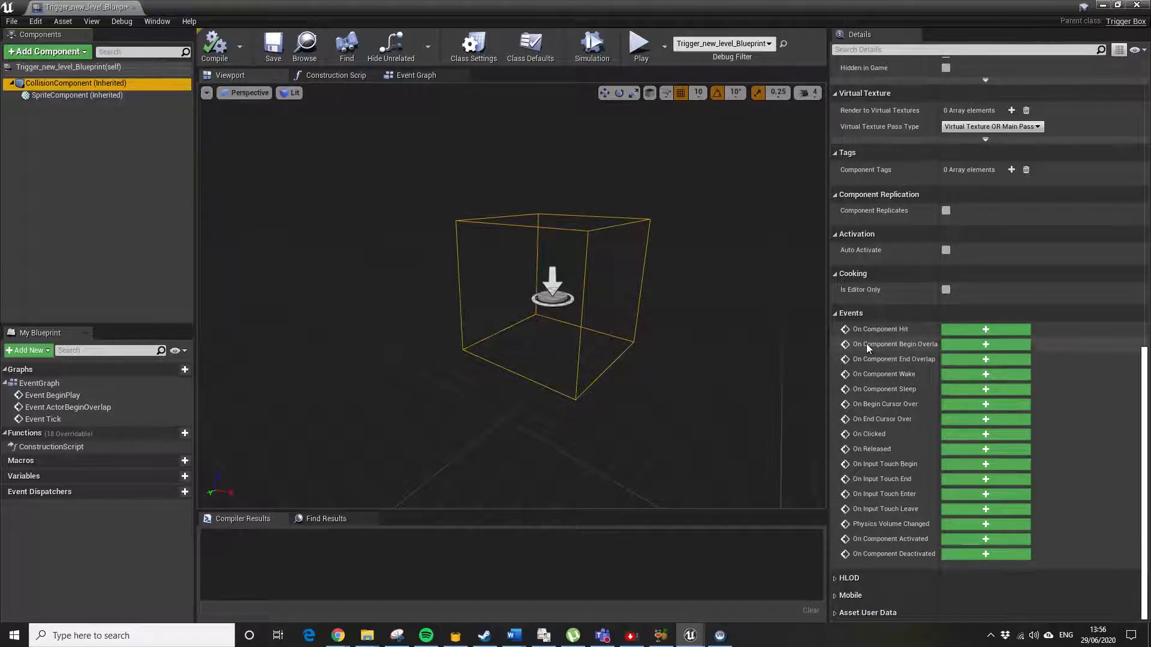
left_click(967, 344)
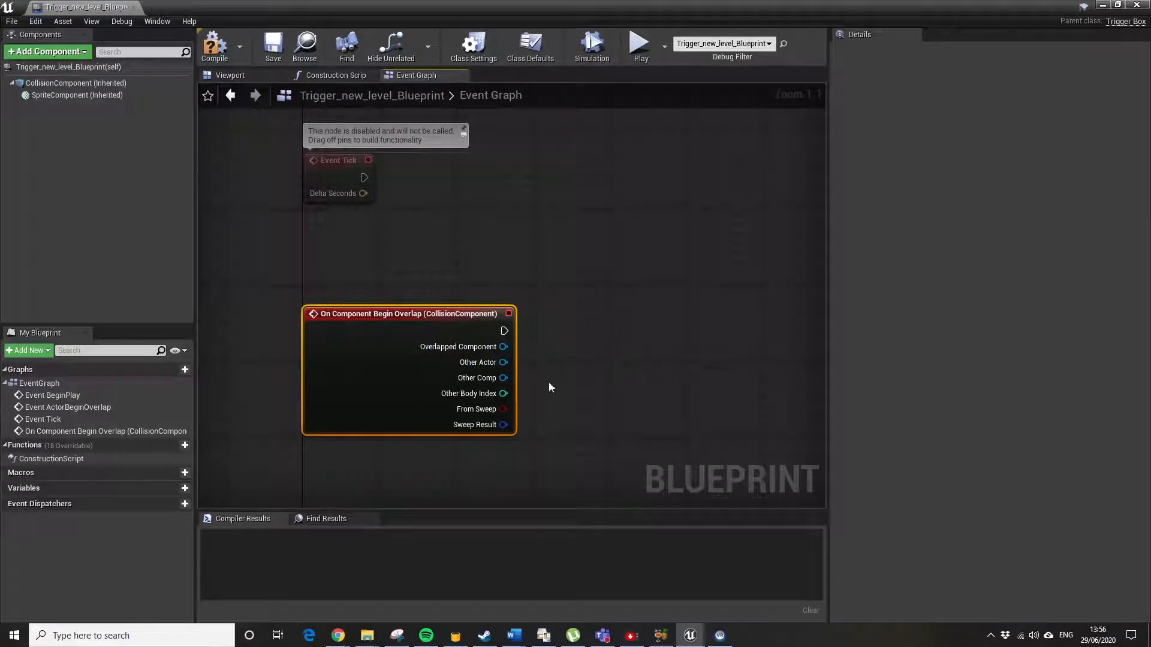
- Add an Open Level node connected to the execution output of the On Component Begin Overlap event
left_click_drag(503, 333, 638, 318)
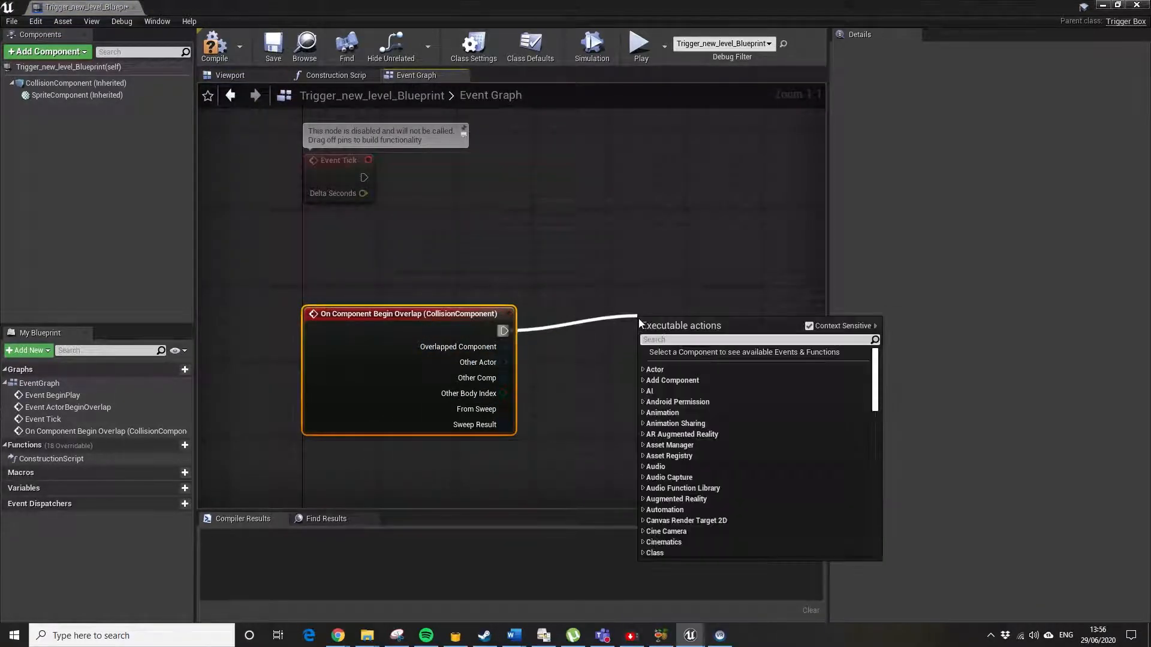
type("open")
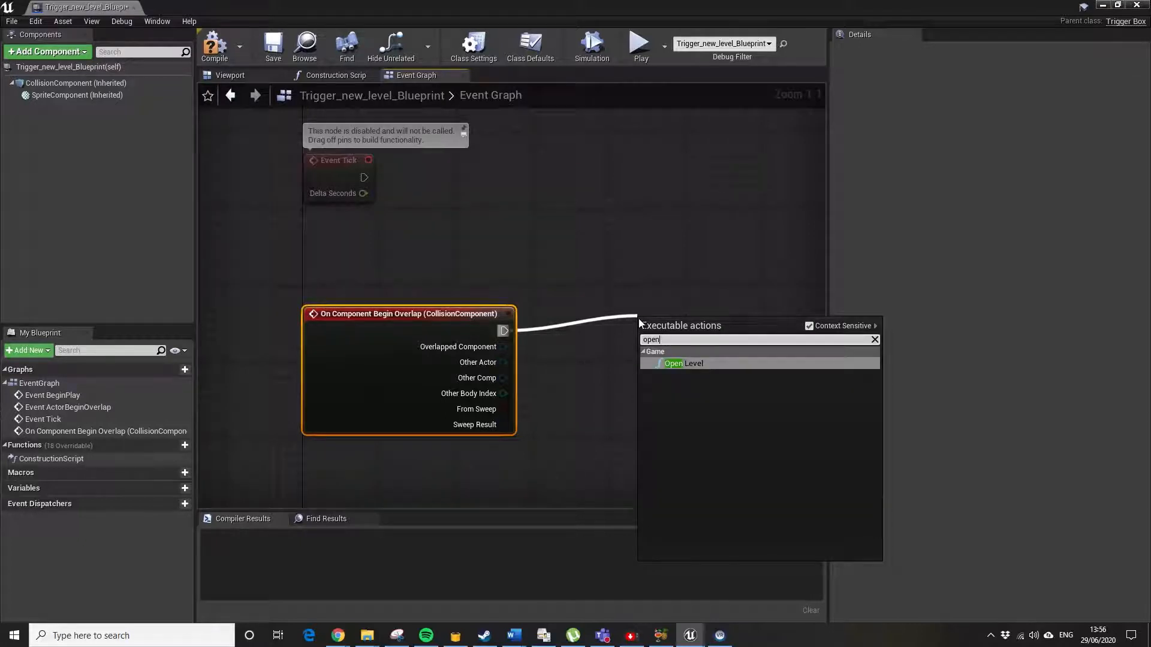
left_click(699, 365)
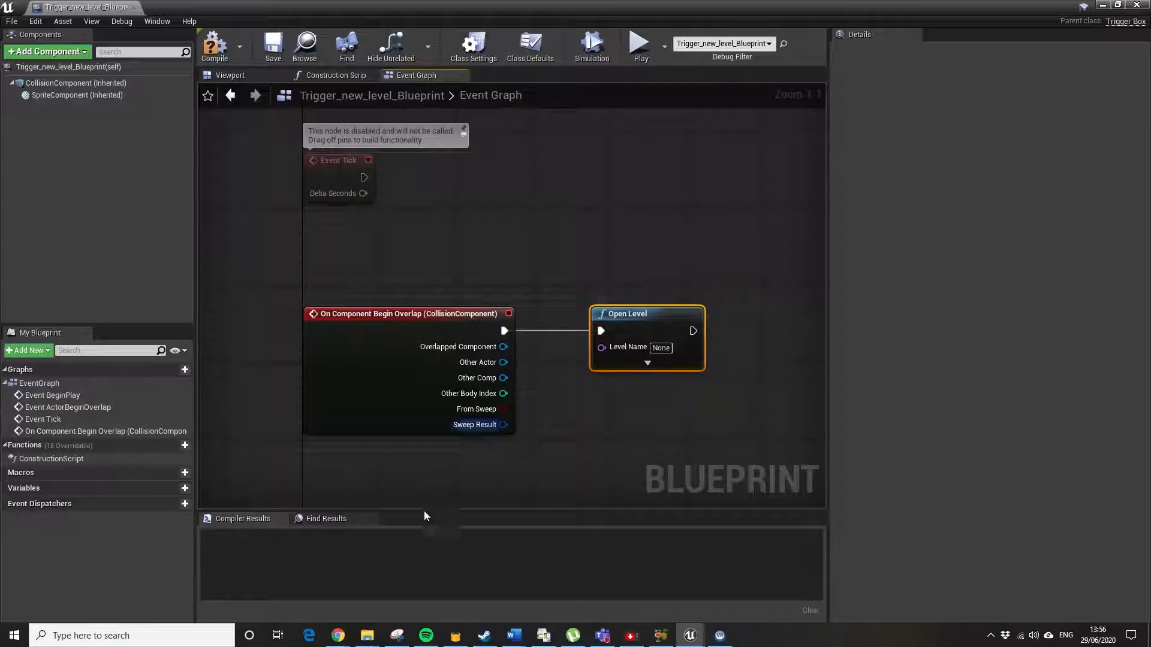
- Dock the Trigger_new_level_Blueprint editor beside the level in the main window and save all unsaved work from the level editor
left_click_drag(85, 9, 322, 9)
left_click(198, 8)
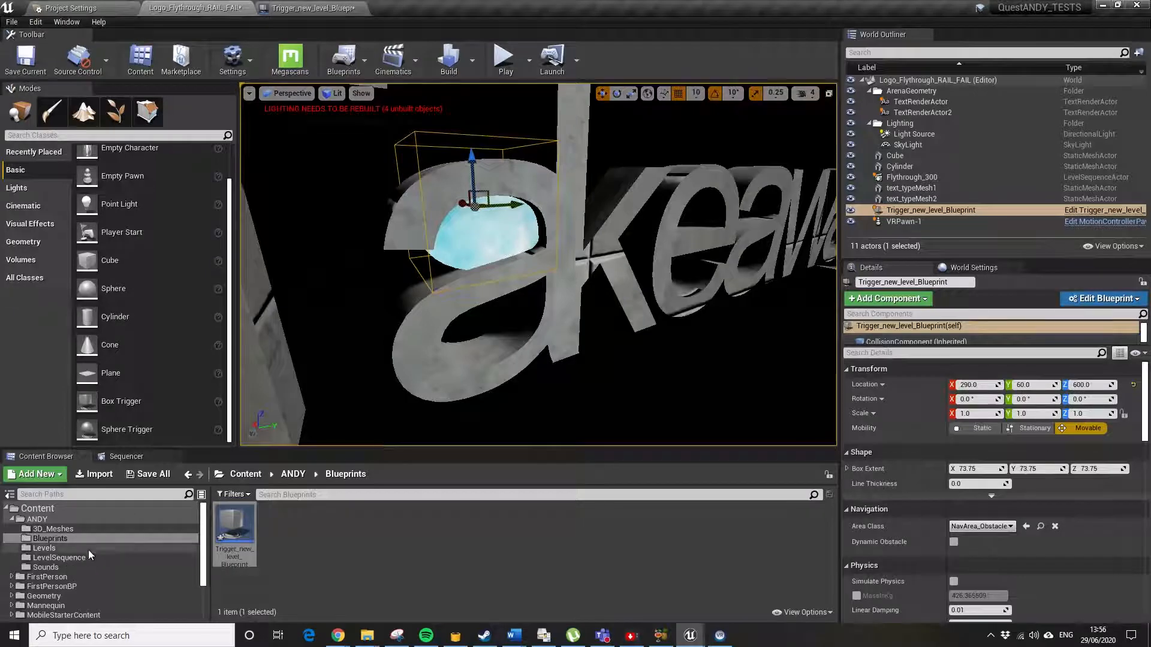
left_click(12, 21)
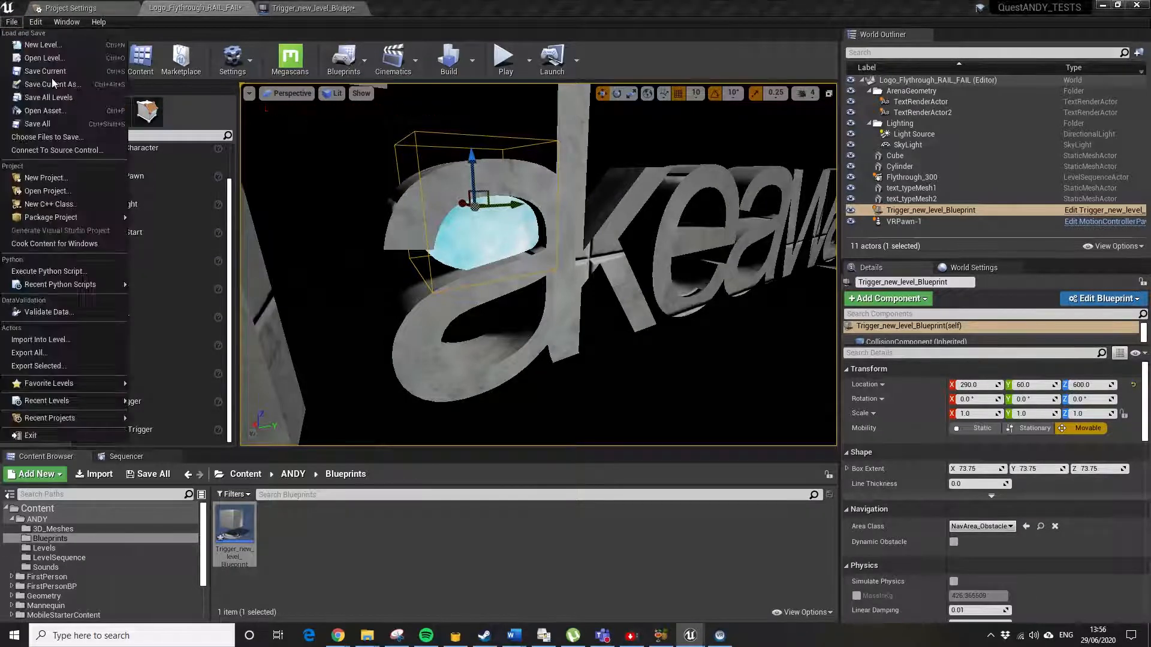
left_click(52, 124)
- Copy the name of the FirstPersonUnderwater level from the Levels folder, leaving the asset's name as it is
left_click(46, 548)
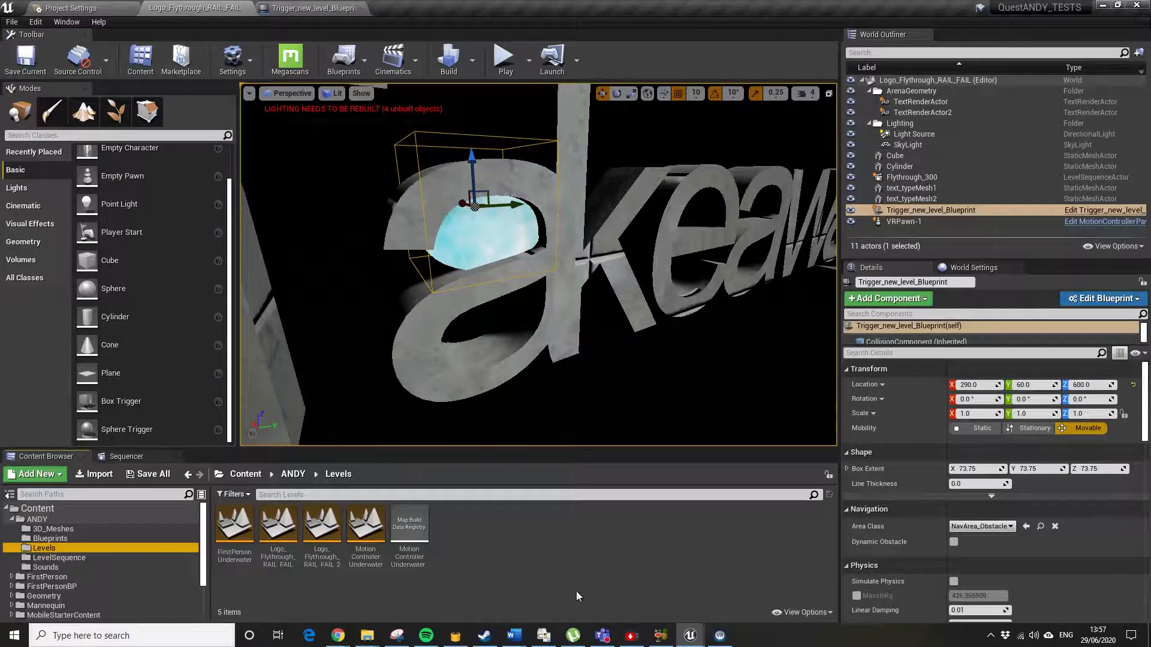
left_click(234, 555)
left_click(245, 559)
key("ctrl+c")
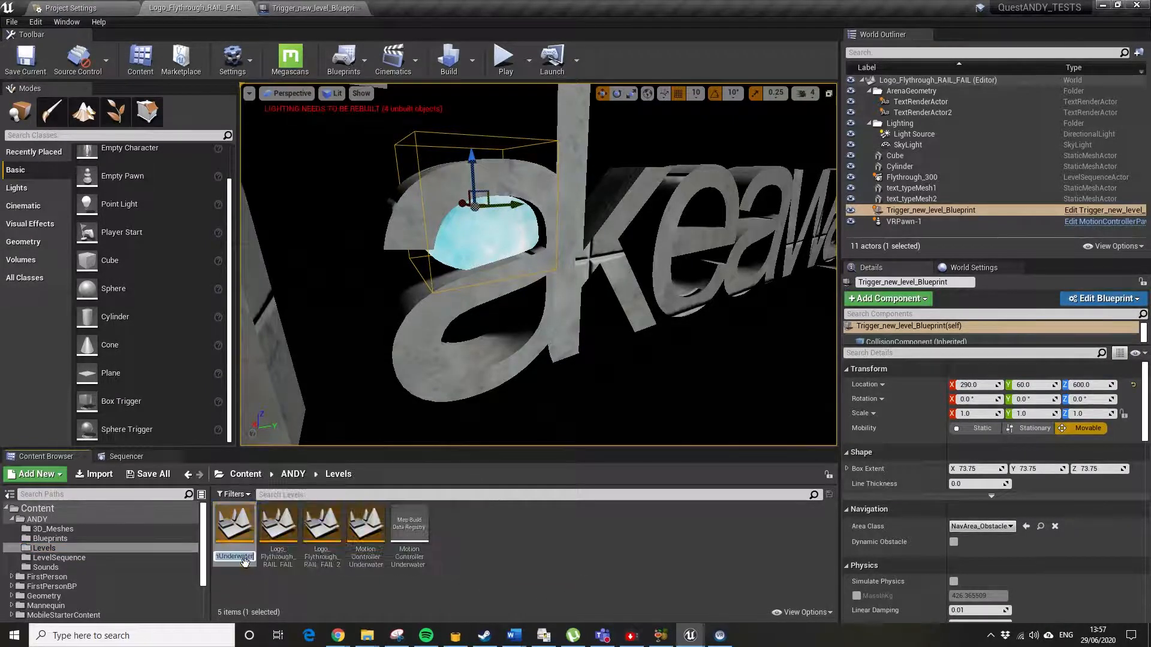
left_click(264, 589)
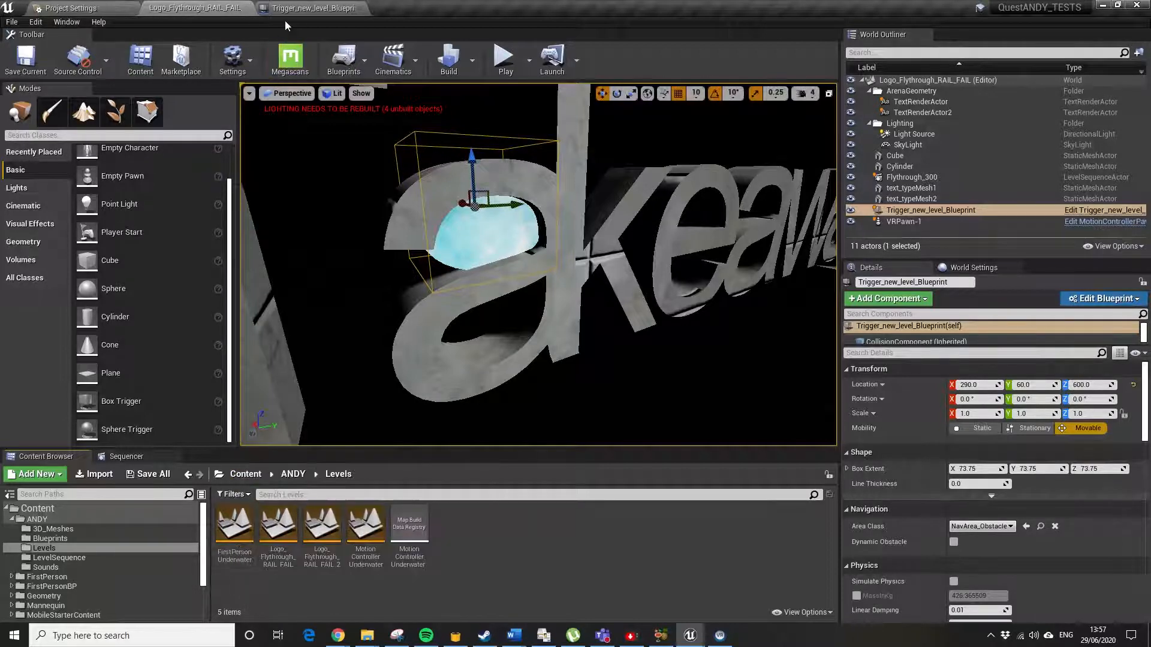
- Set the Open Level node's Level Name to FirstPersonUnderwater and compile the trigger blueprint
left_click(300, 8)
left_click(663, 349)
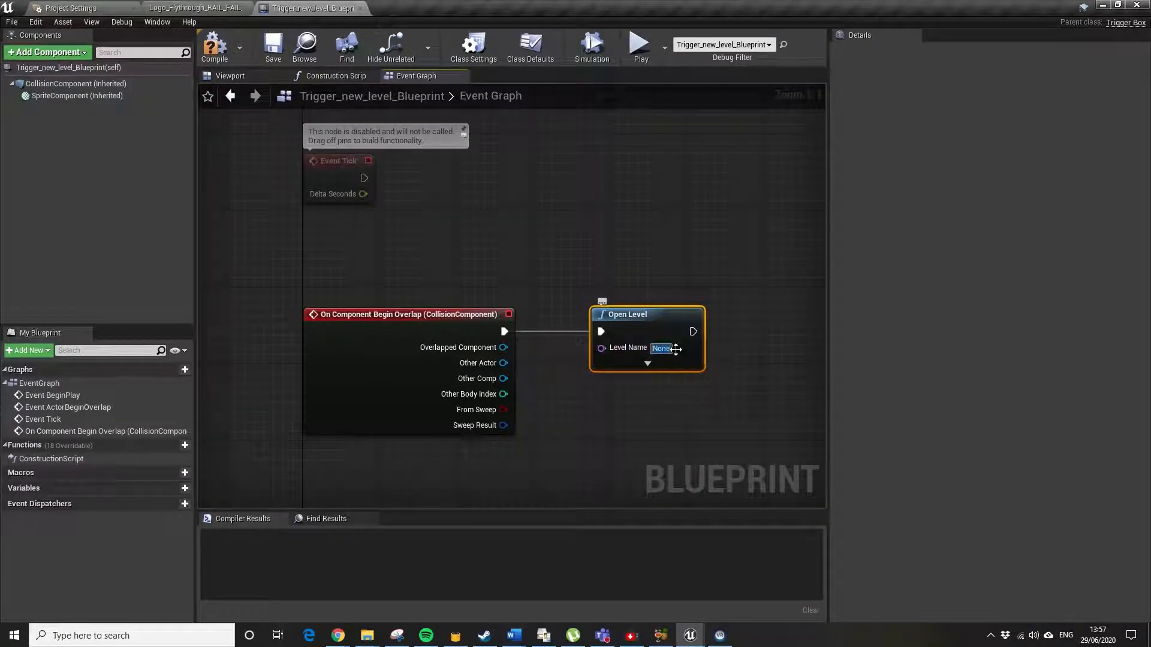
key("BackSpace")
key("ctrl+v")
key("Return")
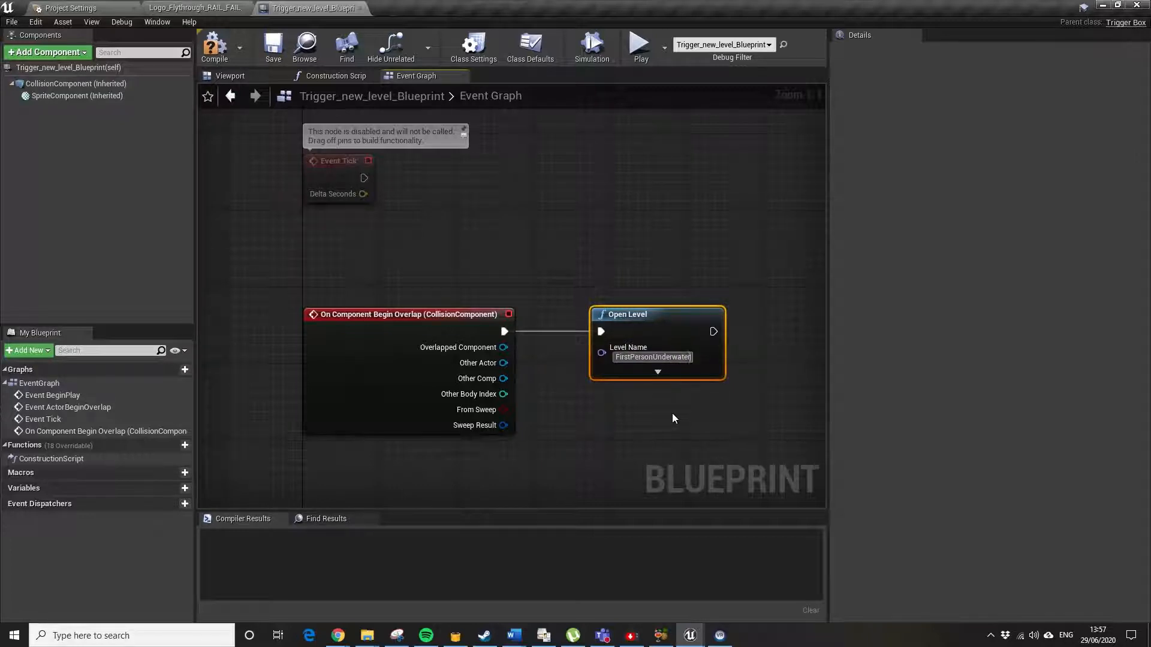
left_click(214, 45)
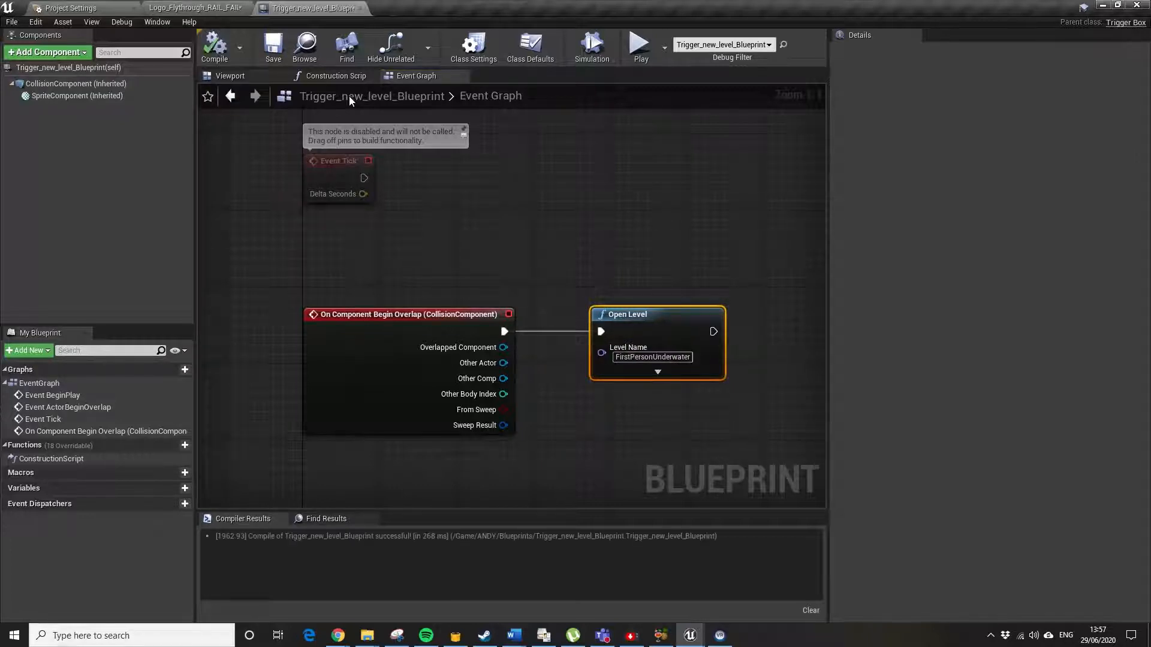
- Return to the logo level and examine the text_typeMesh2 lettering around the cylinder and trigger box from the front
left_click(202, 9)
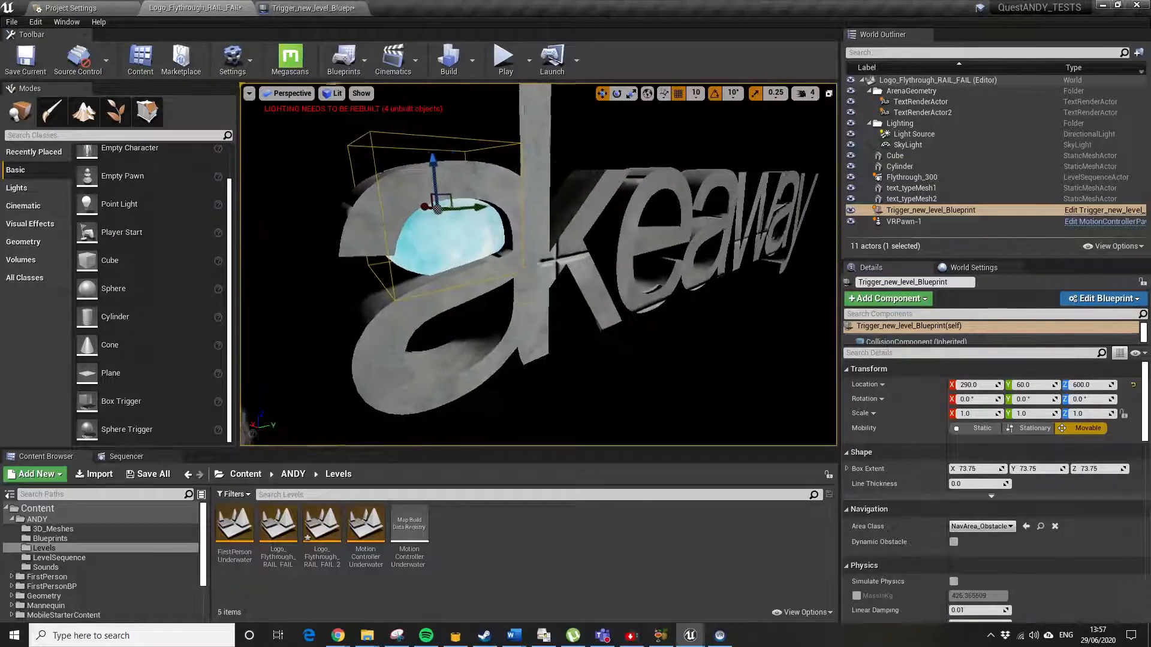
right_click_drag(538, 263, 622, 263)
left_click(567, 260)
right_click_drag(562, 294, 384, 306)
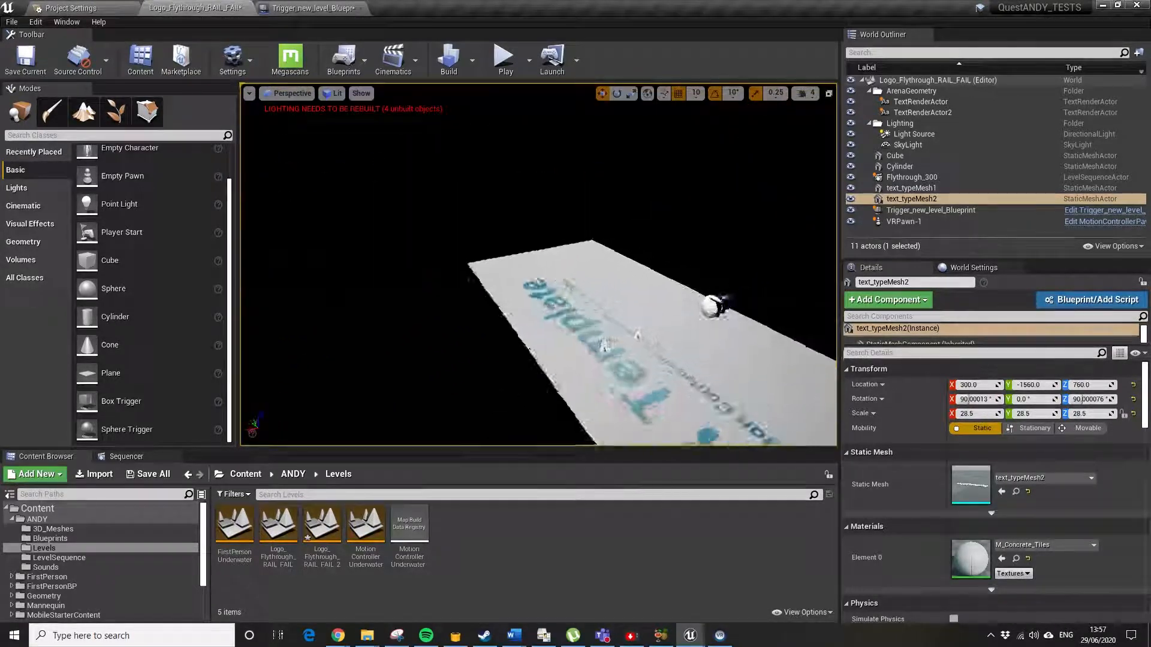
key("f")
right_click_drag(515, 267, 434, 249)
right_click_drag(387, 290, 562, 260)
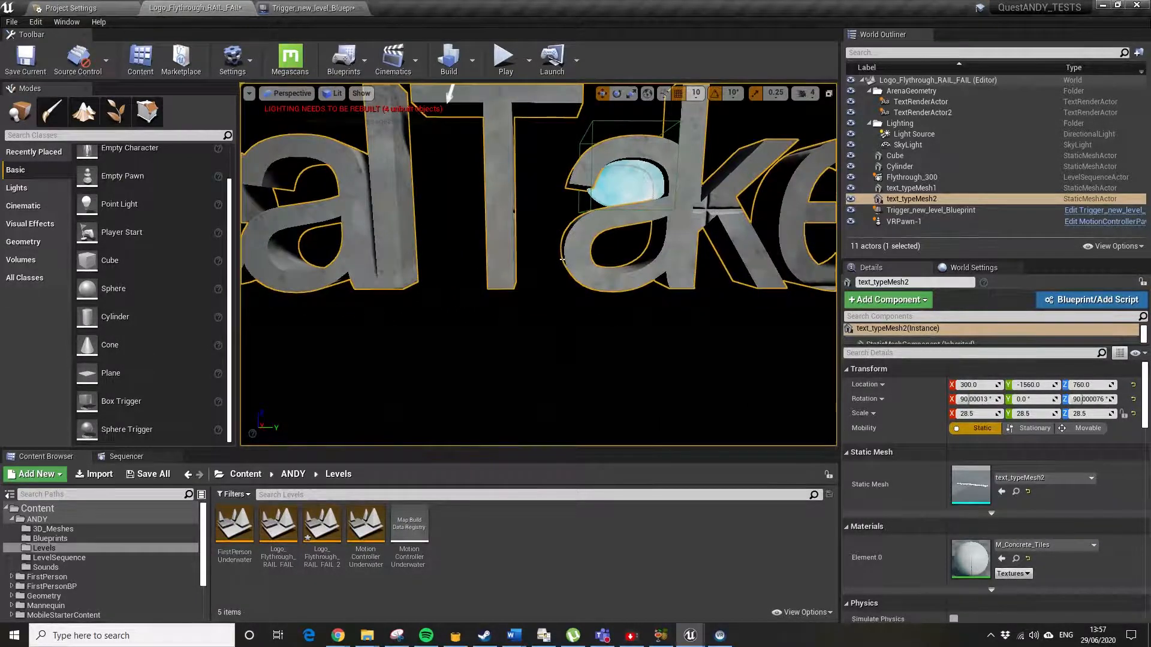